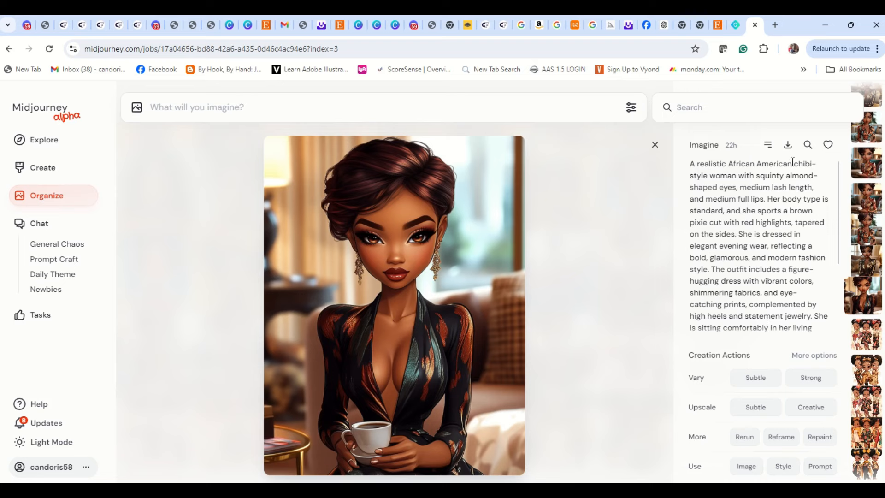
# - Copy the prompt of the chibi-style woman holding a coffee cup to the clipboard
pyautogui.click(768, 146)
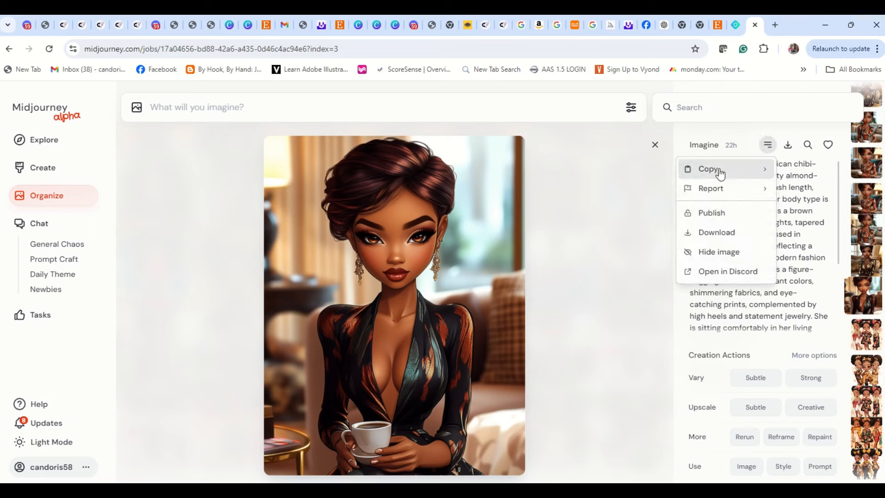
pyautogui.moveTo(727, 174)
pyautogui.click(813, 171)
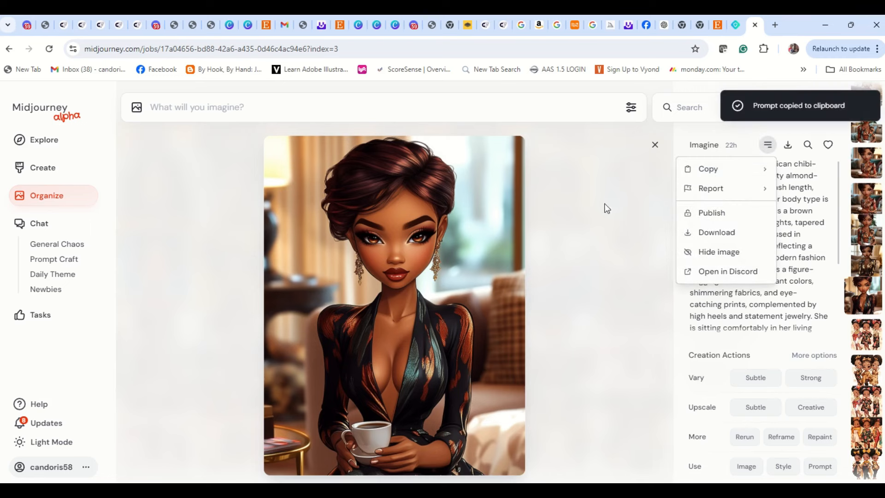
# - Switch to the Discord general channel and go to its most recent Midjourney Bot message
pyautogui.click(156, 24)
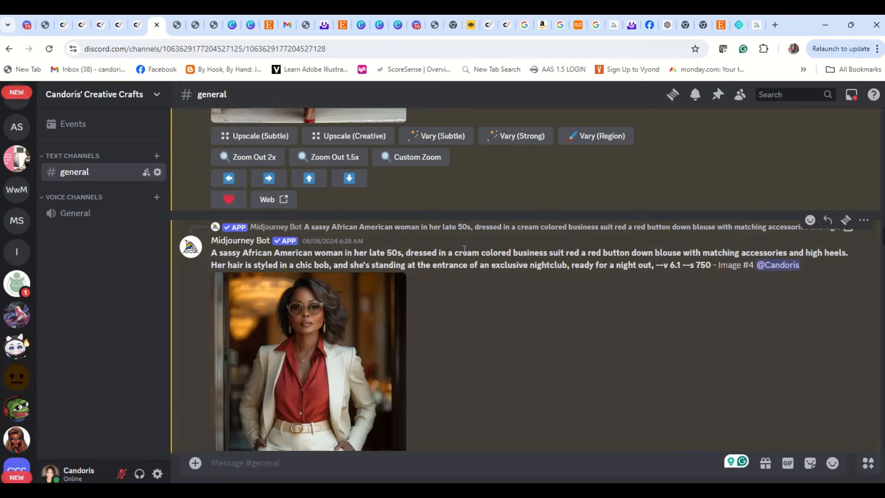
pyautogui.scroll(-15, 479, 319)
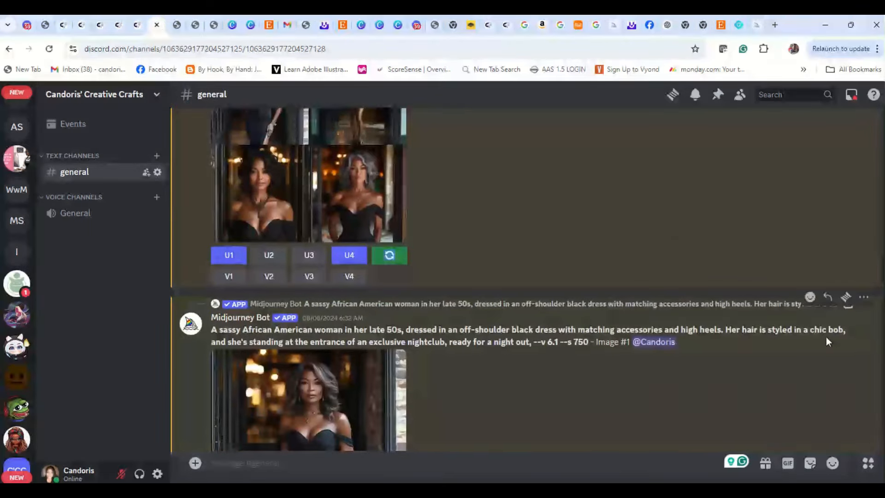
pyautogui.scroll(-10, 811, 392)
pyautogui.scroll(-10, 783, 440)
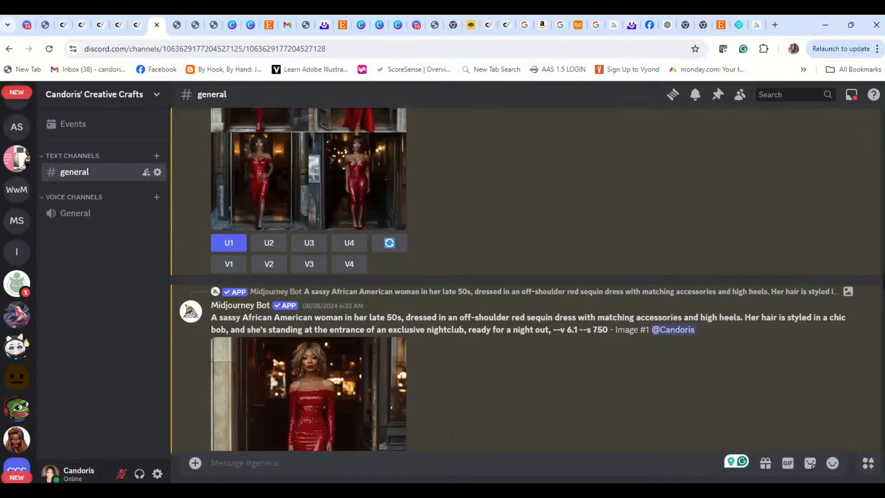
pyautogui.scroll(-5, 453, 378)
pyautogui.scroll(-15, 454, 380)
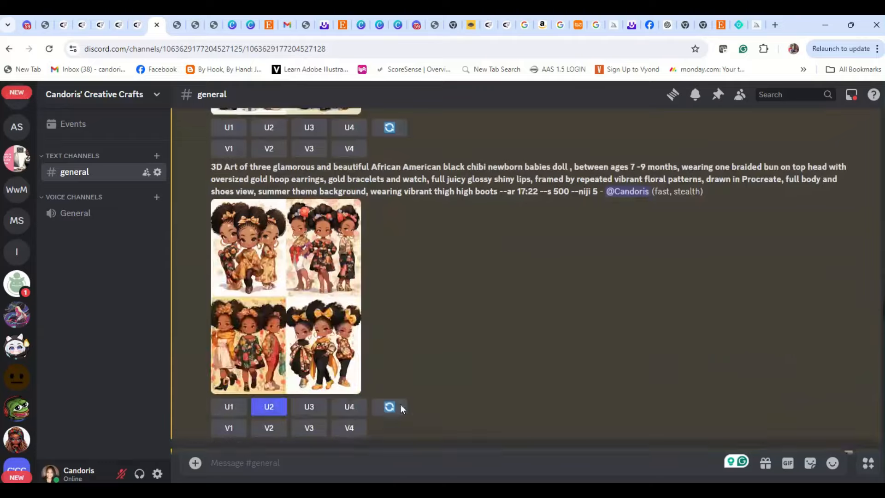
pyautogui.scroll(-20, 397, 417)
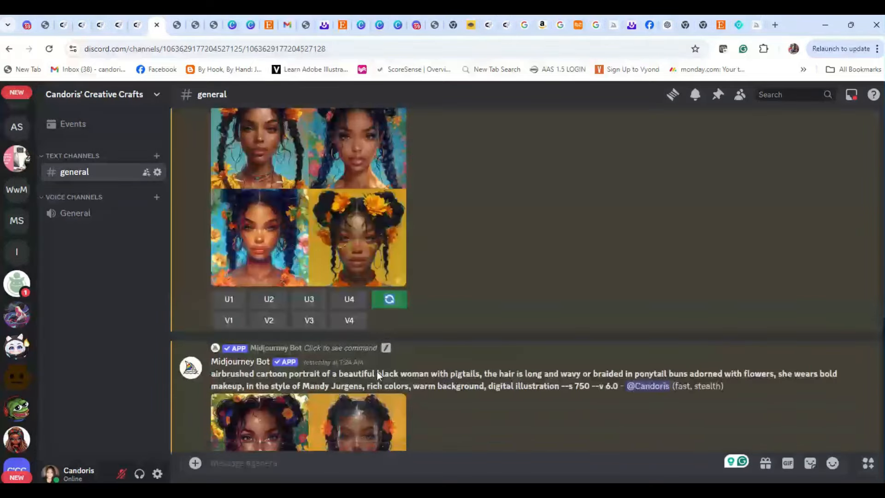
pyautogui.scroll(-20, 355, 374)
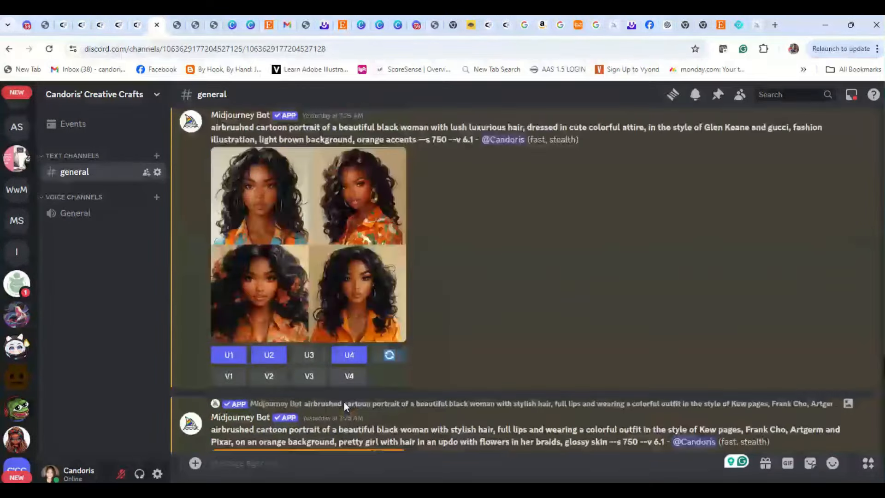
pyautogui.scroll(-20, 344, 405)
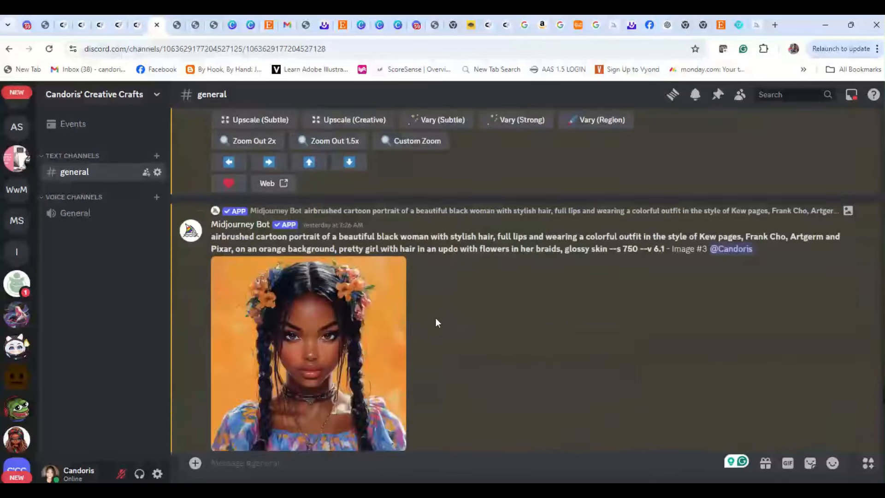
pyautogui.scroll(-20, 431, 335)
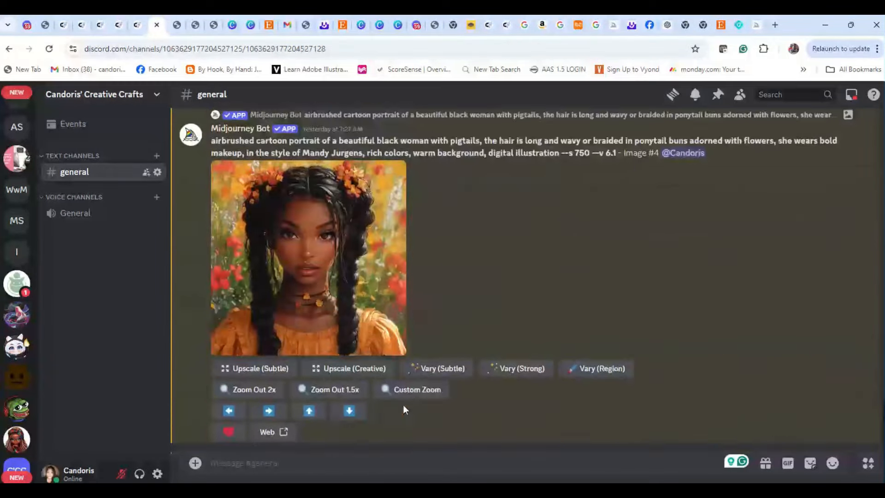
pyautogui.scroll(-5, 400, 408)
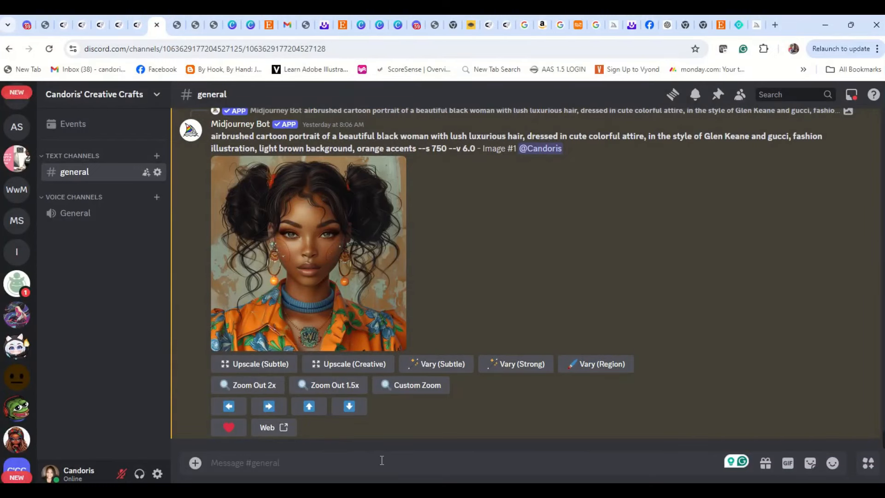
# - Start an /imagine command in the general channel and paste the copied prompt into it
pyautogui.write('/')
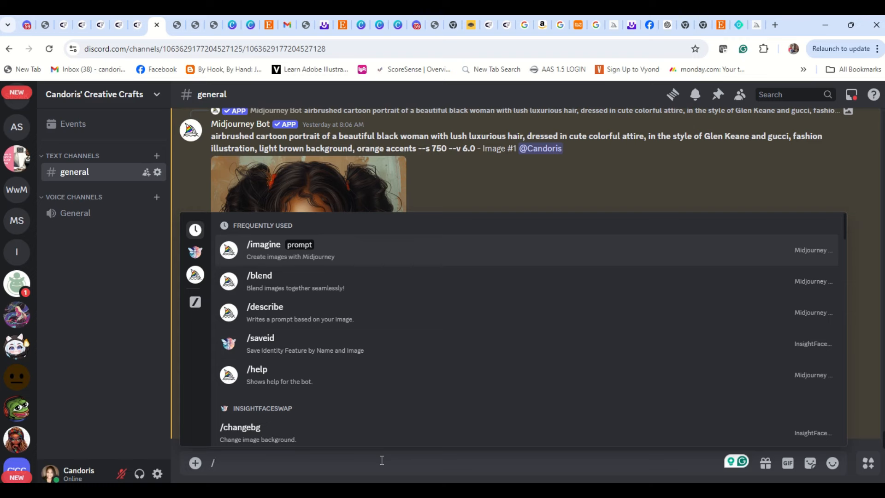
pyautogui.press('BackSpace')
pyautogui.write('/im')
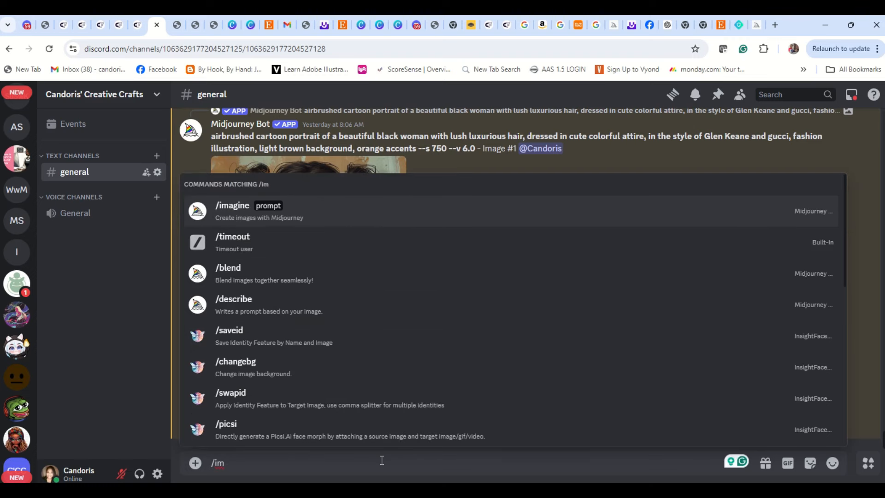
pyautogui.click(245, 217)
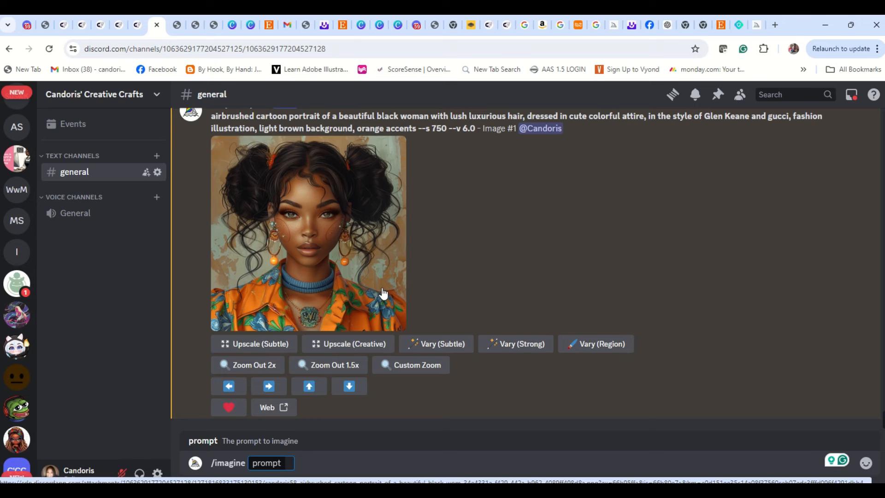
pyautogui.hotkey('ctrl', 'v')
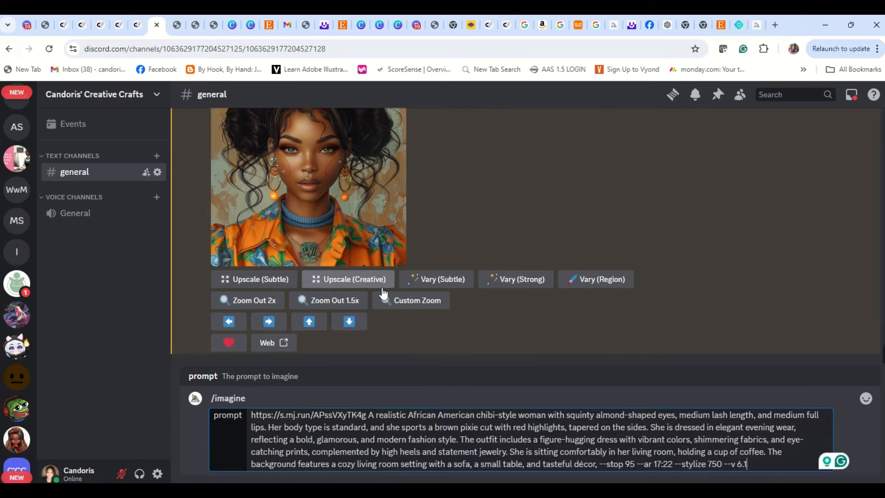
# - Delete the reference image link at the start of the prompt and submit the /imagine command
pyautogui.click(368, 416)
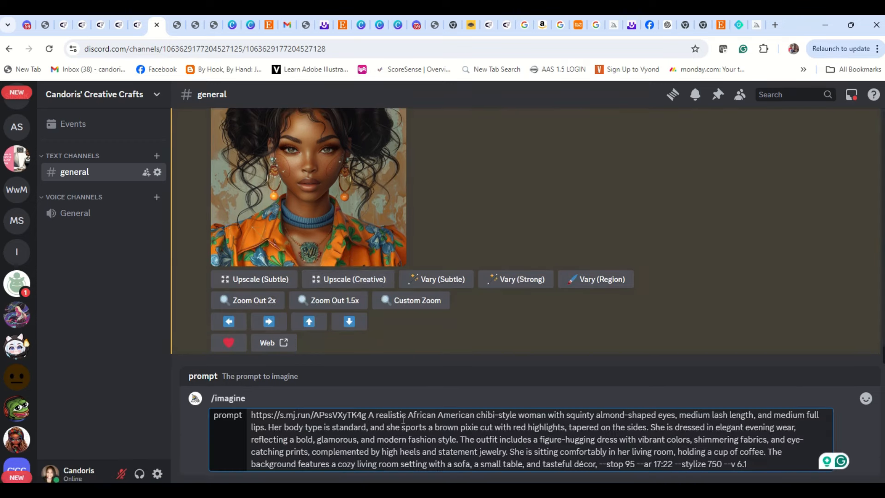
pyautogui.press('BackSpace')
pyautogui.press('BackSpace')
pyautogui.press('BackSpace')
pyautogui.press('BackSpace')
pyautogui.press('BackSpace')
pyautogui.press('BackSpace')
pyautogui.press('BackSpace')
pyautogui.press('BackSpace')
pyautogui.press('BackSpace')
pyautogui.press('BackSpace')
pyautogui.press('BackSpace')
pyautogui.press('BackSpace')
pyautogui.press('BackSpace')
pyautogui.press('BackSpace')
pyautogui.press('BackSpace')
pyautogui.press('BackSpace')
pyautogui.press('BackSpace')
pyautogui.press('BackSpace')
pyautogui.press('BackSpace')
pyautogui.press('BackSpace')
pyautogui.press('BackSpace')
pyautogui.press('BackSpace')
pyautogui.press('BackSpace')
pyautogui.press('BackSpace')
pyautogui.press('BackSpace')
pyautogui.press('BackSpace')
pyautogui.press('BackSpace')
pyautogui.press('BackSpace')
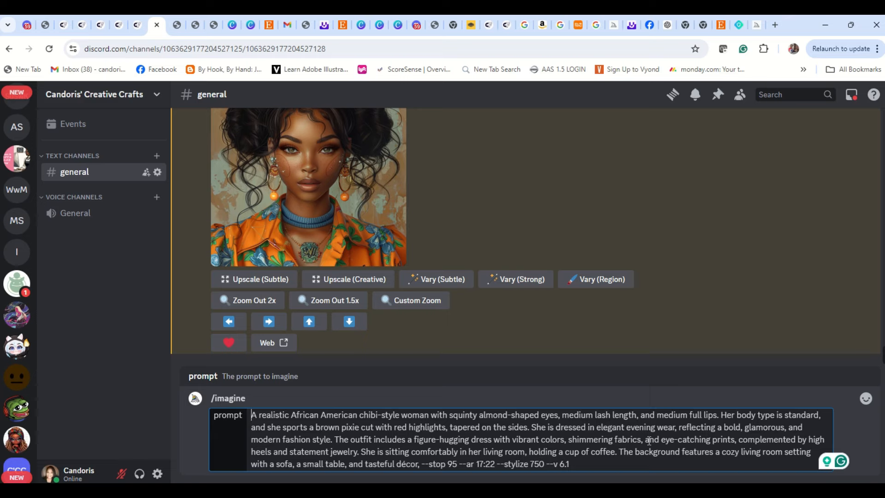
pyautogui.press('Return')
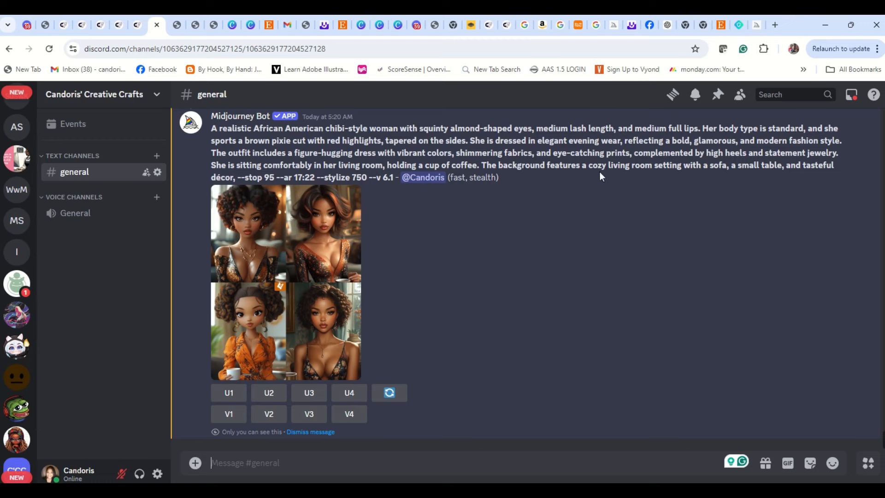
# - Open the generated four-image grid in the browser, inspect it enlarged, and return to the Discord channel
pyautogui.click(257, 251)
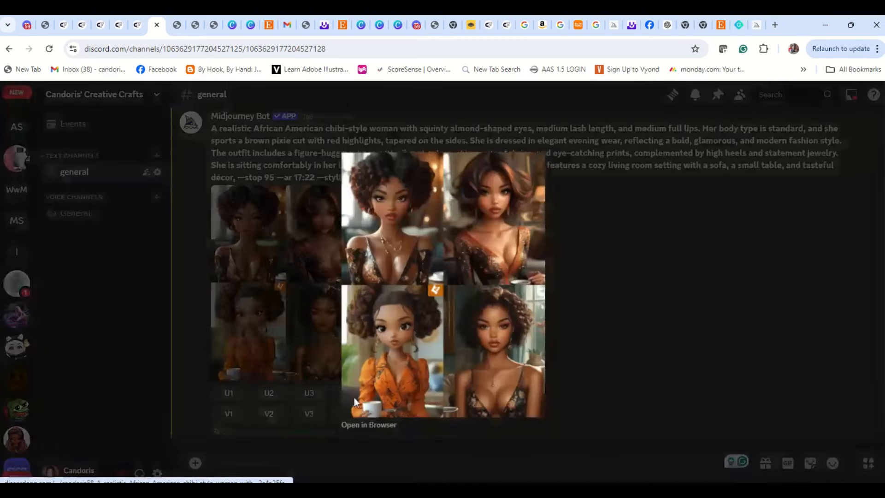
pyautogui.click(369, 425)
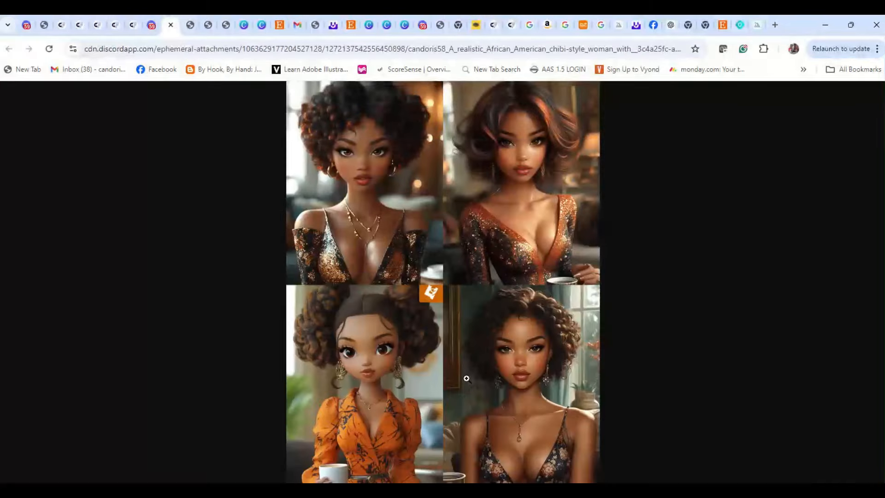
pyautogui.click(389, 204)
pyautogui.scroll(5, 468, 327)
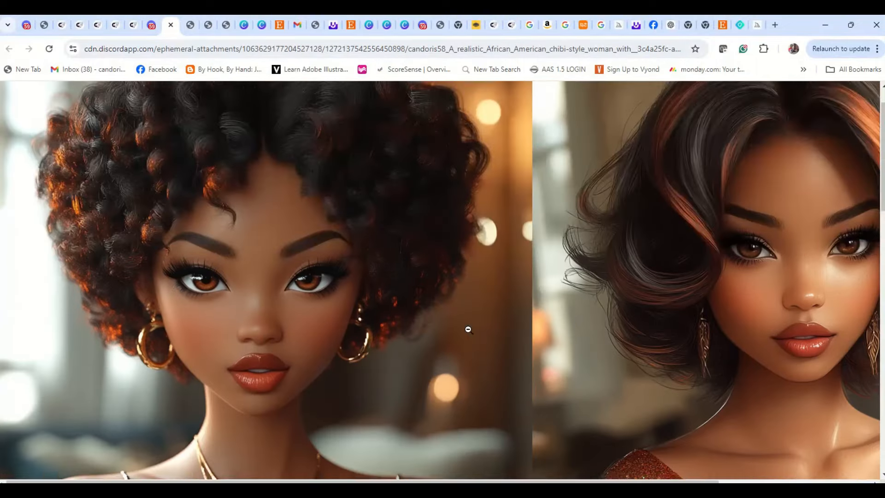
pyautogui.scroll(-10, 463, 337)
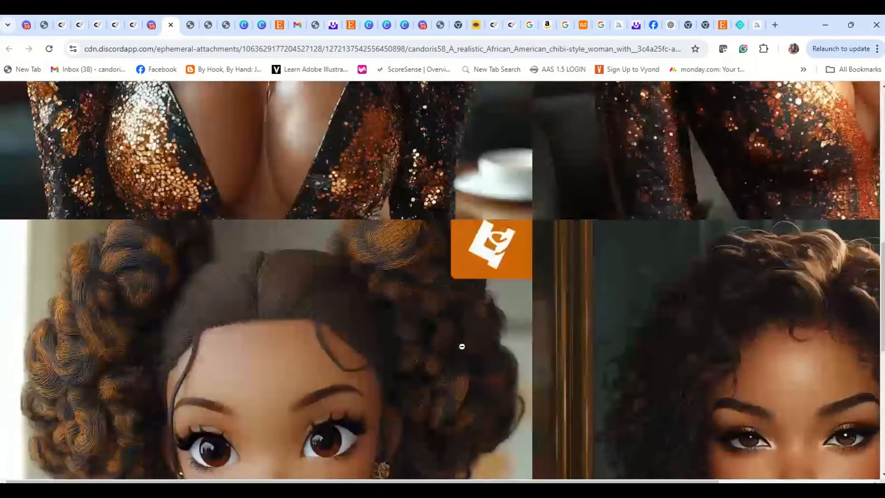
pyautogui.scroll(7, 459, 348)
pyautogui.scroll(1, 459, 348)
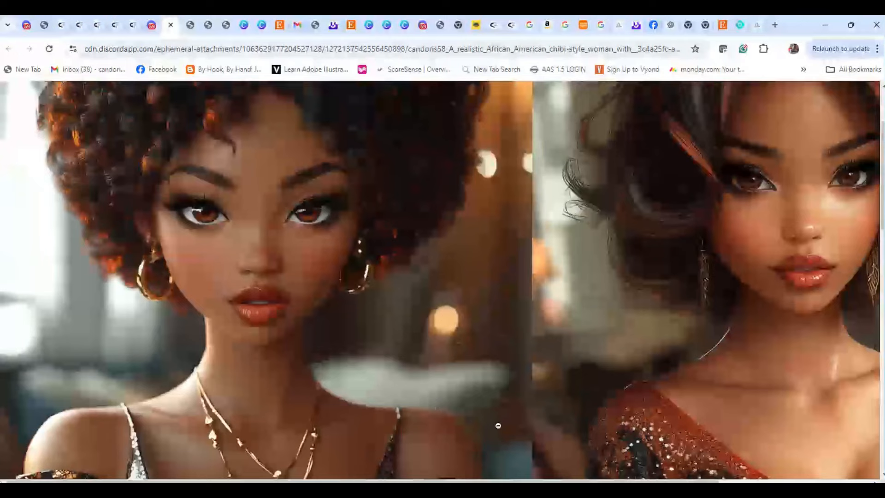
pyautogui.click(644, 366)
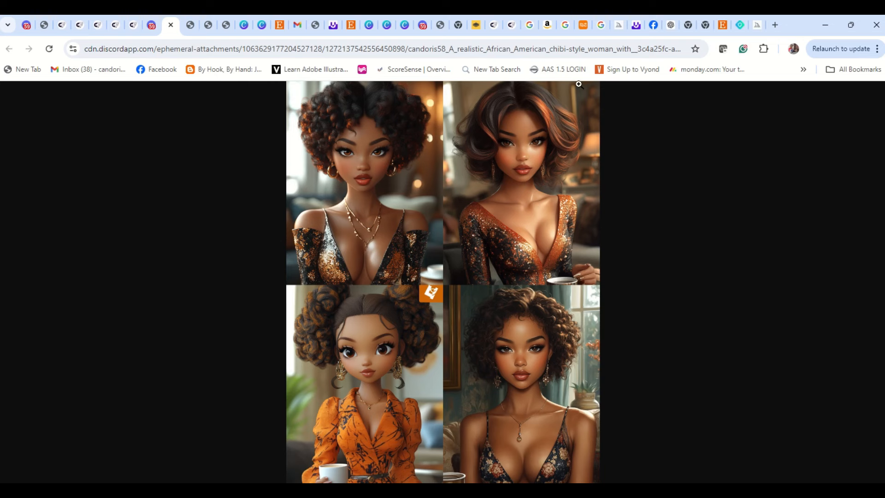
pyautogui.click(171, 25)
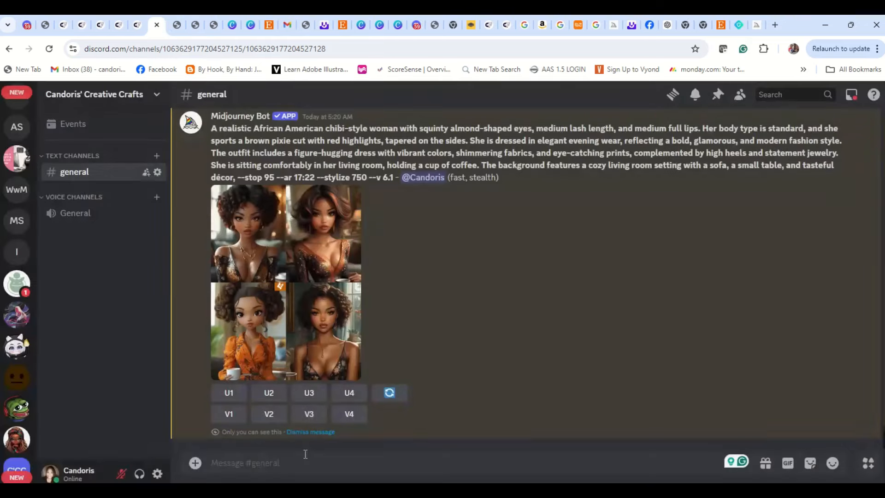
pyautogui.click(601, 268)
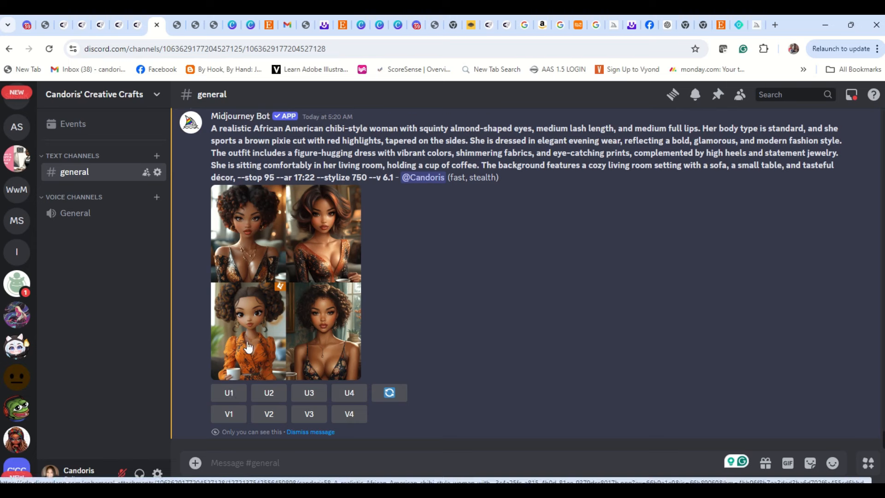
# - Upscale the third image of the grid, view it full size in the browser, and return to the channel
pyautogui.click(313, 393)
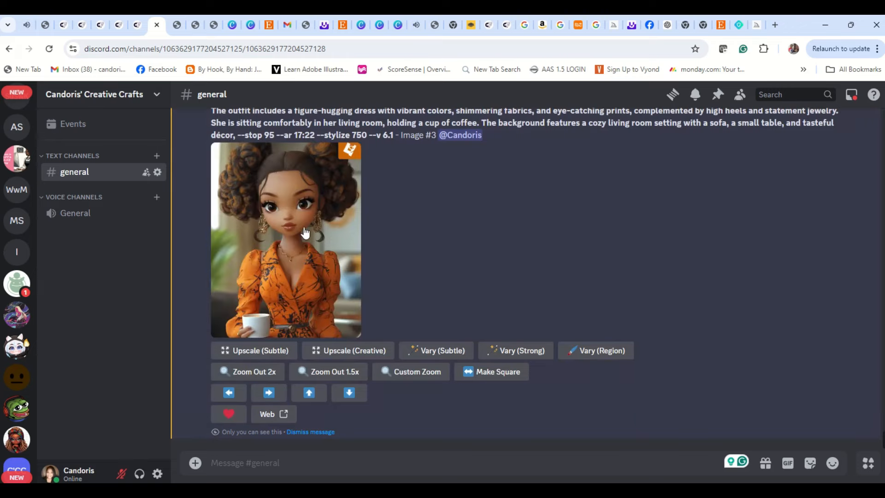
pyautogui.click(301, 194)
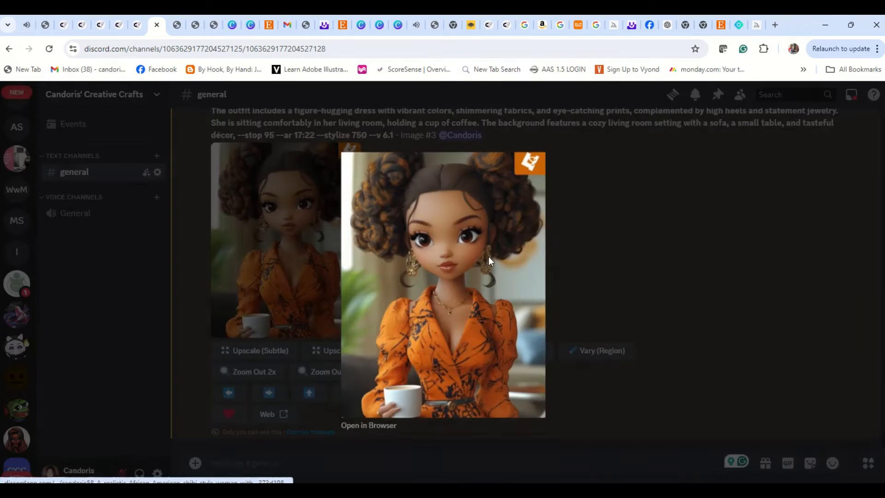
pyautogui.click(391, 425)
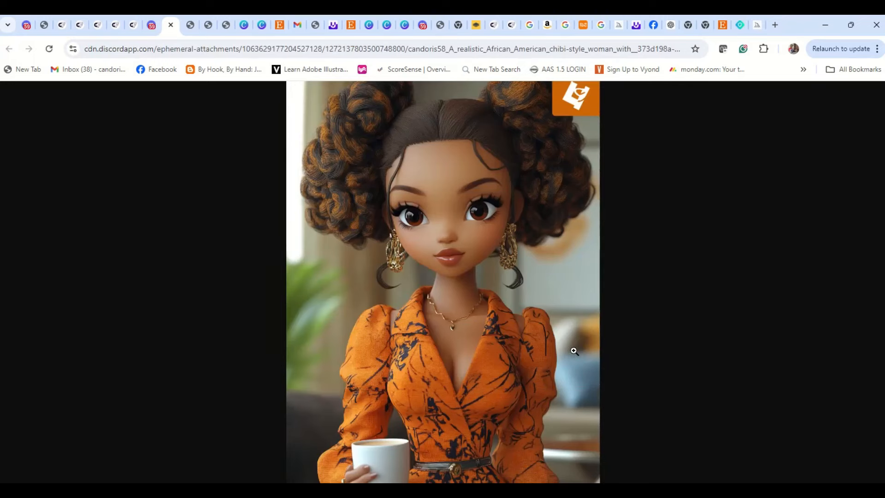
pyautogui.click(171, 25)
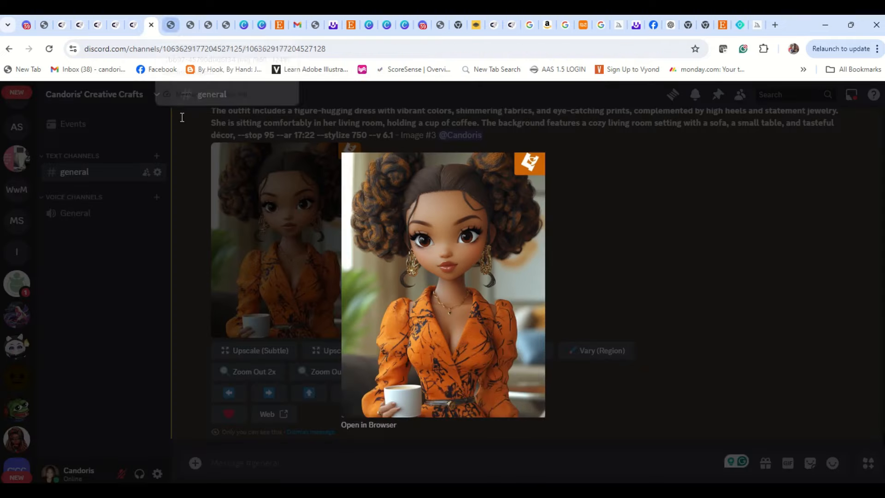
pyautogui.click(644, 267)
# - Reroll the previous four-image grid and change "medium full" to the suggested "medium-full" in the prompt
pyautogui.scroll(10, 424, 363)
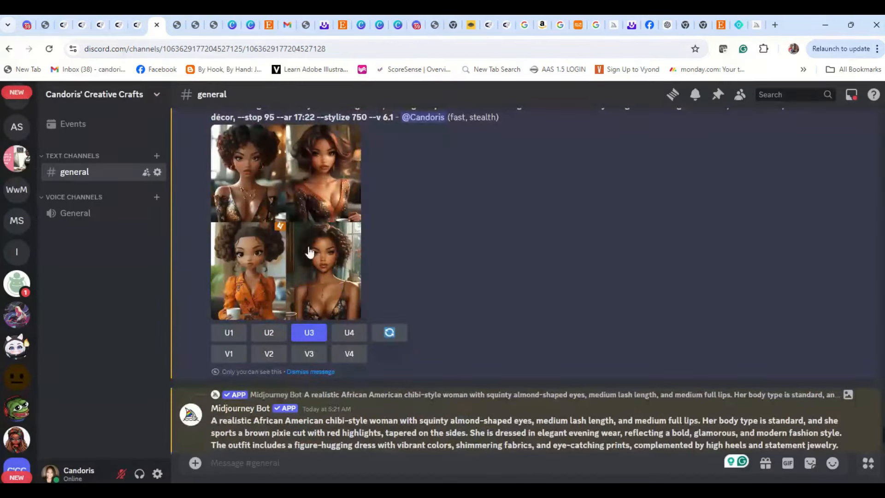
pyautogui.click(389, 332)
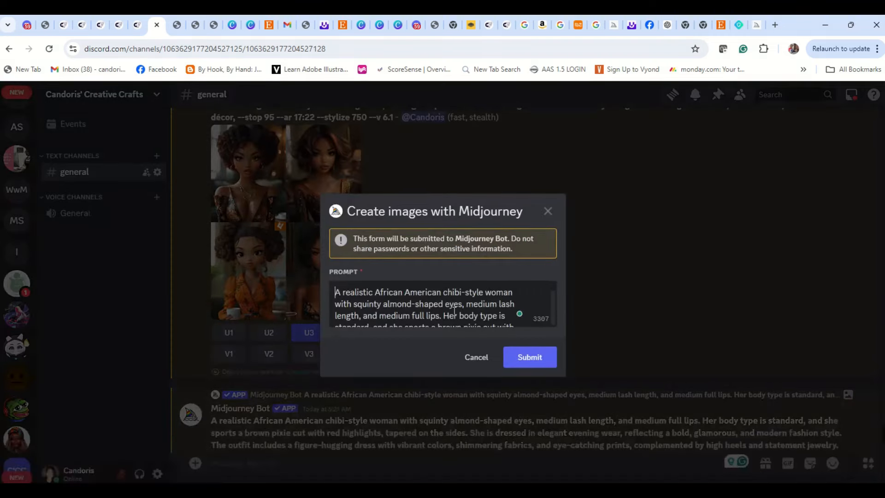
pyautogui.scroll(-5, 454, 311)
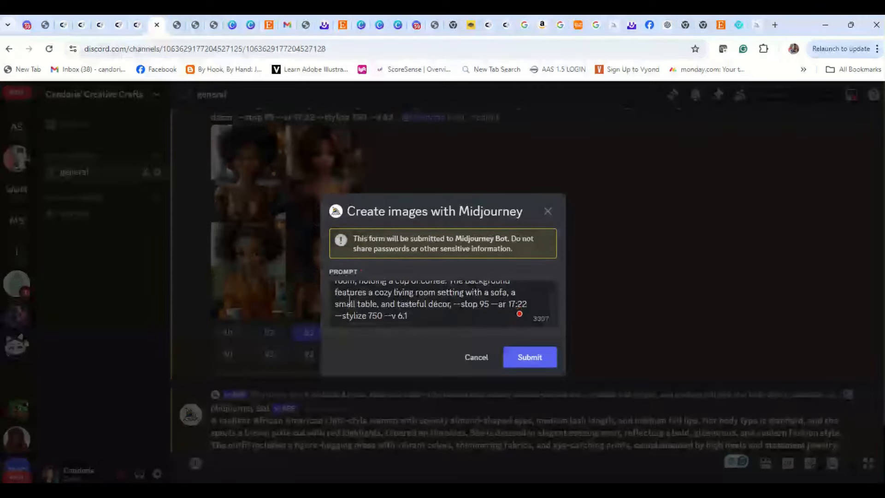
pyautogui.scroll(5, 368, 304)
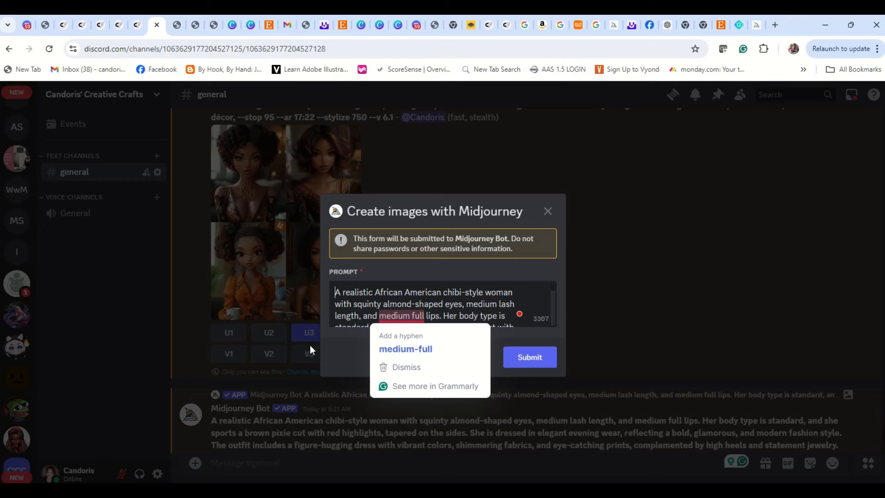
pyautogui.click(422, 348)
# - Review the rest of the reroll prompt and submit it to Midjourney Bot
pyautogui.scroll(-5, 461, 305)
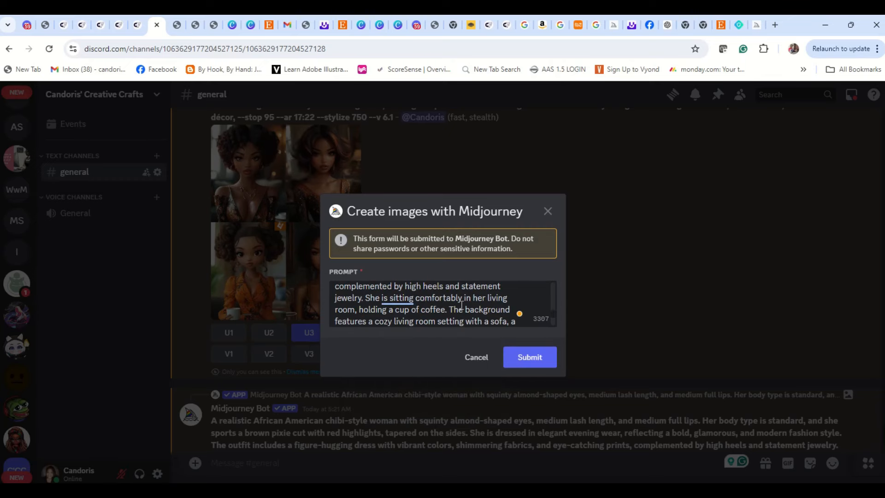
pyautogui.scroll(-3, 461, 305)
pyautogui.scroll(5, 442, 306)
pyautogui.scroll(-2, 413, 314)
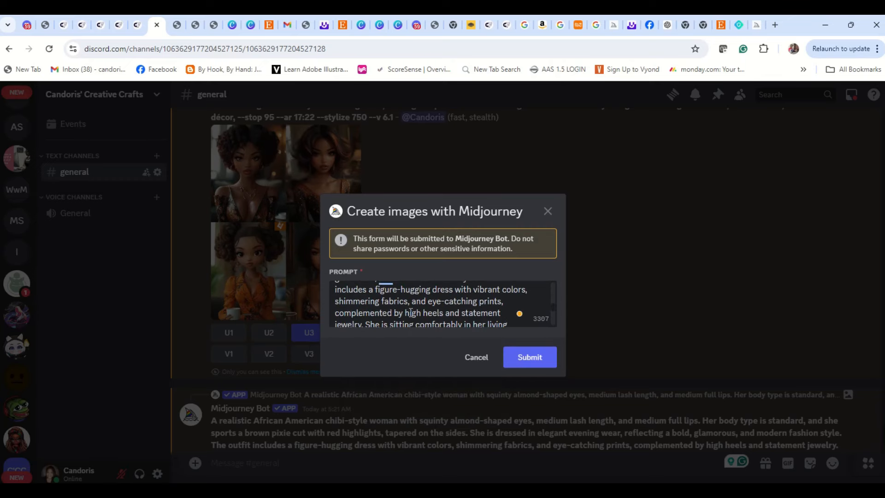
pyautogui.scroll(4, 410, 312)
pyautogui.click(519, 359)
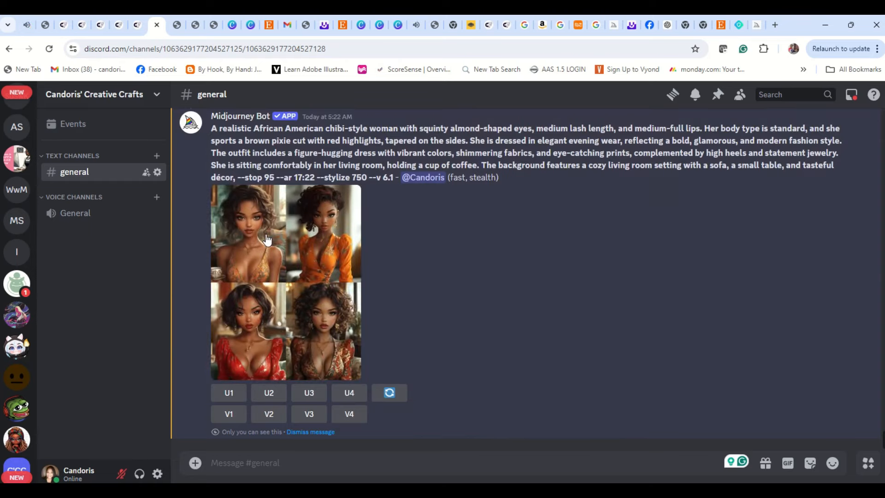
# - Open the rerolled four-image grid in the browser, examine all four women enlarged, and return to the Discord channel
pyautogui.click(270, 331)
pyautogui.click(362, 424)
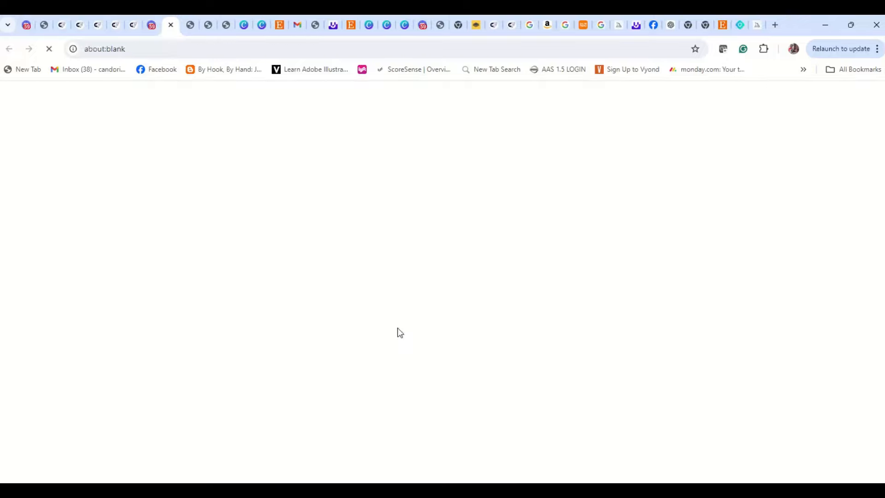
pyautogui.click(448, 329)
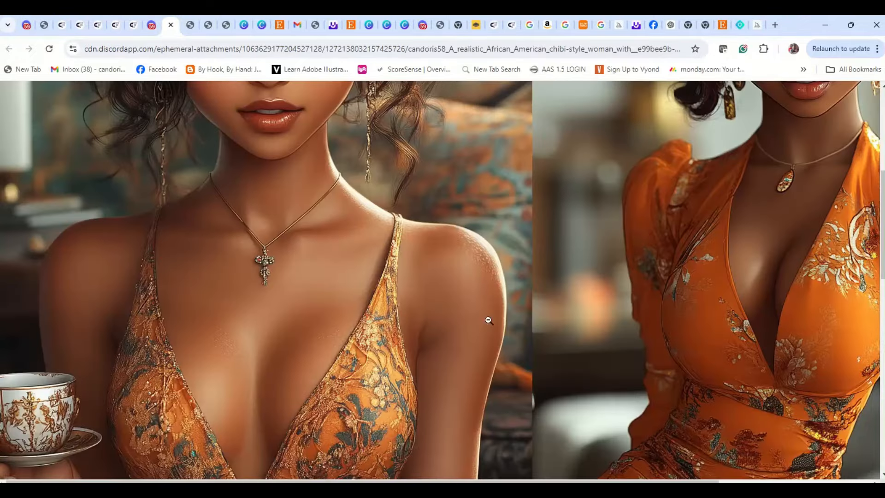
pyautogui.scroll(5, 485, 318)
pyautogui.scroll(-15, 472, 344)
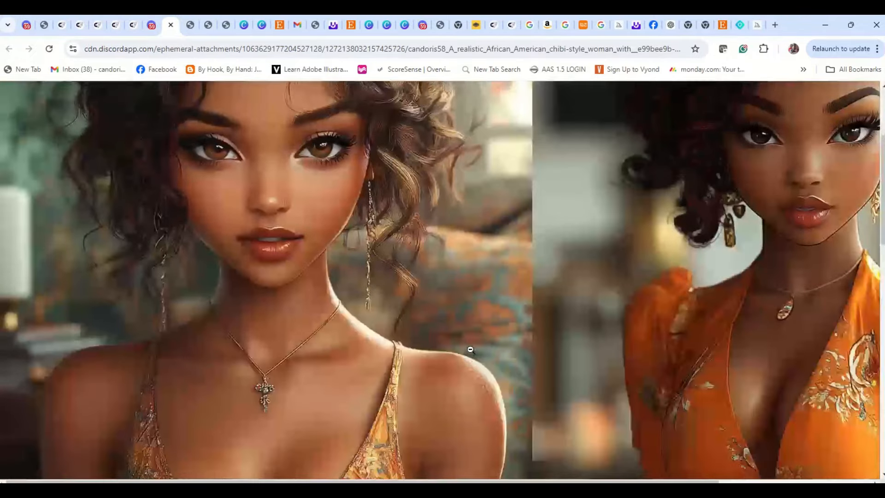
pyautogui.scroll(-2, 457, 387)
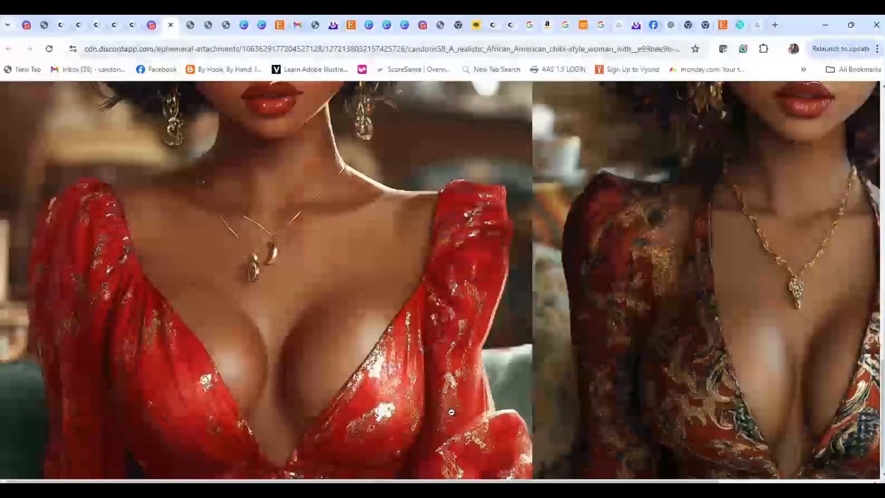
pyautogui.scroll(5, 490, 416)
pyautogui.scroll(-12, 490, 416)
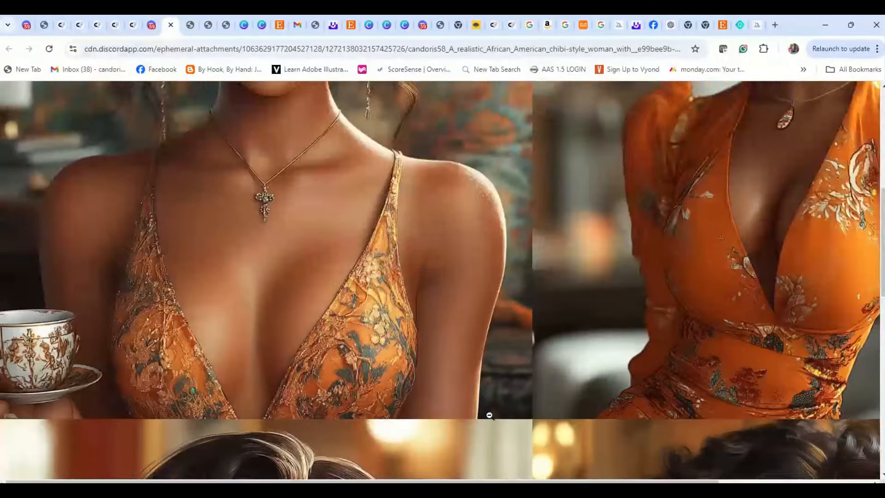
pyautogui.scroll(4, 490, 416)
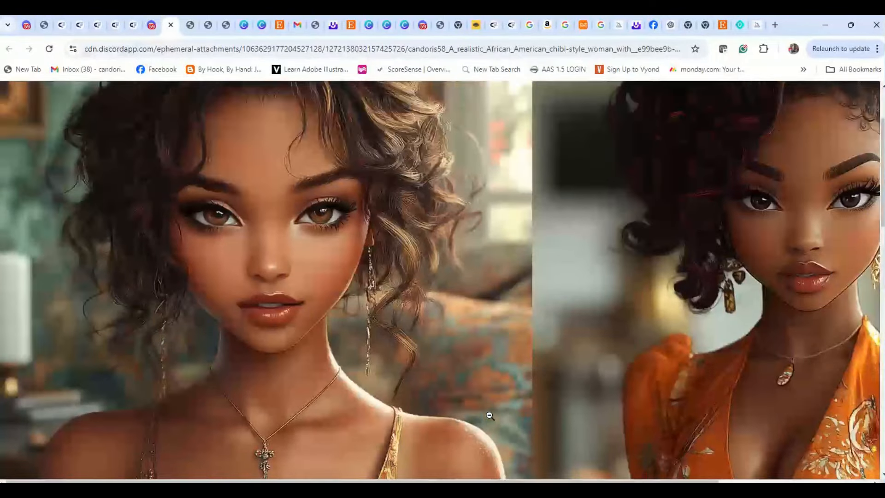
pyautogui.click(170, 25)
pyautogui.click(592, 249)
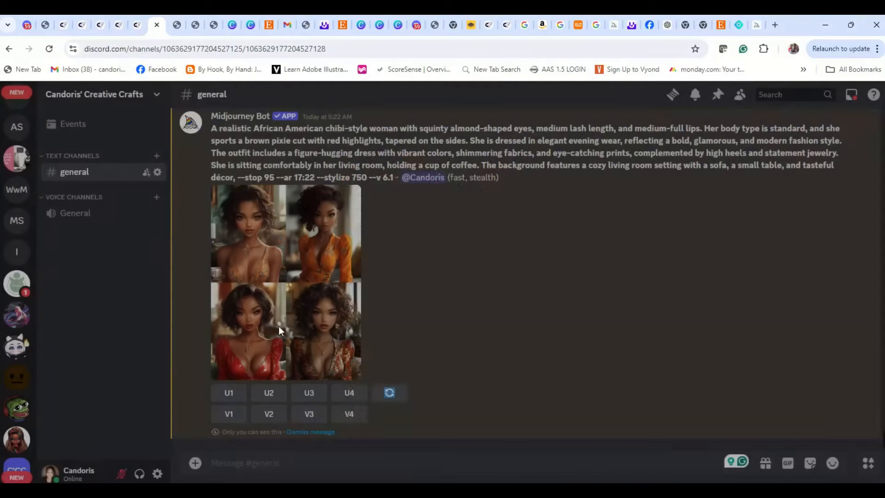
# - Upscale the second image of the new grid, view it full size in the browser, and return to the channel
pyautogui.click(255, 397)
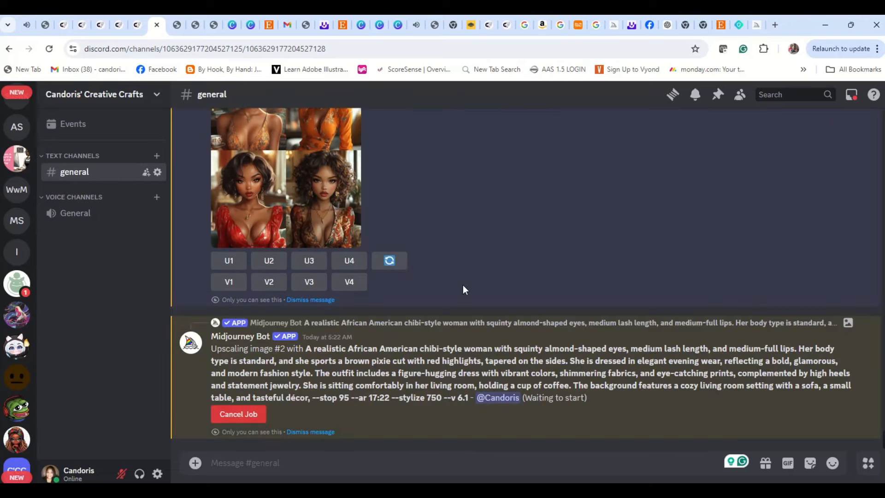
pyautogui.click(272, 203)
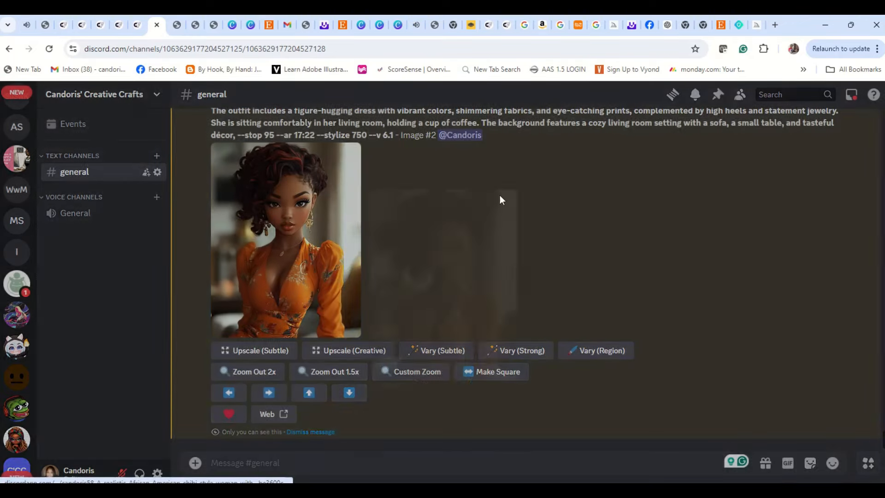
pyautogui.click(365, 428)
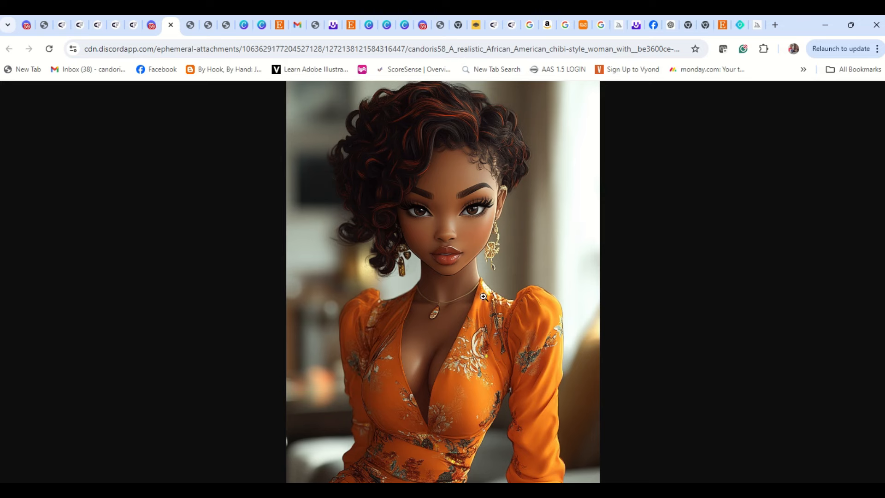
pyautogui.click(171, 25)
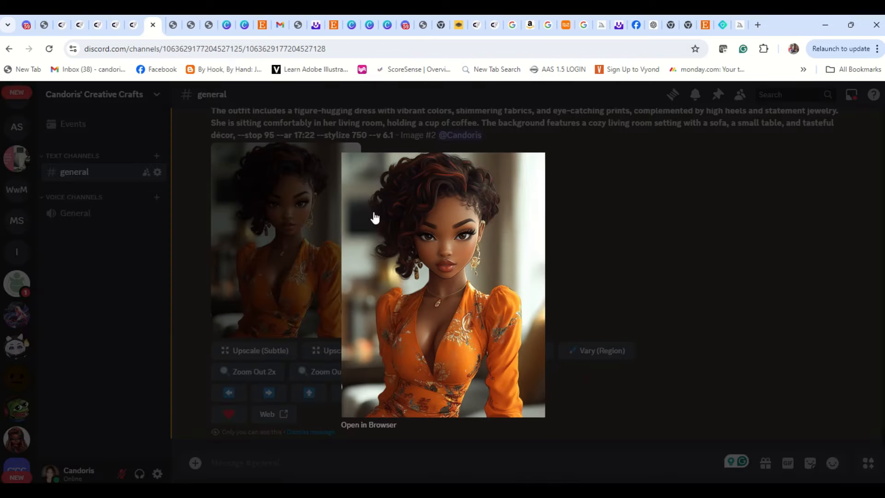
pyautogui.click(657, 275)
pyautogui.scroll(2, 359, 290)
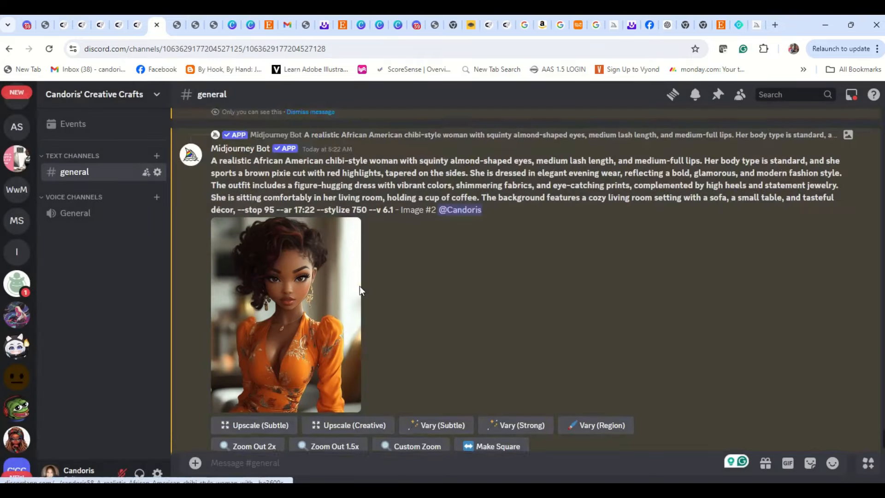
pyautogui.scroll(-3, 360, 290)
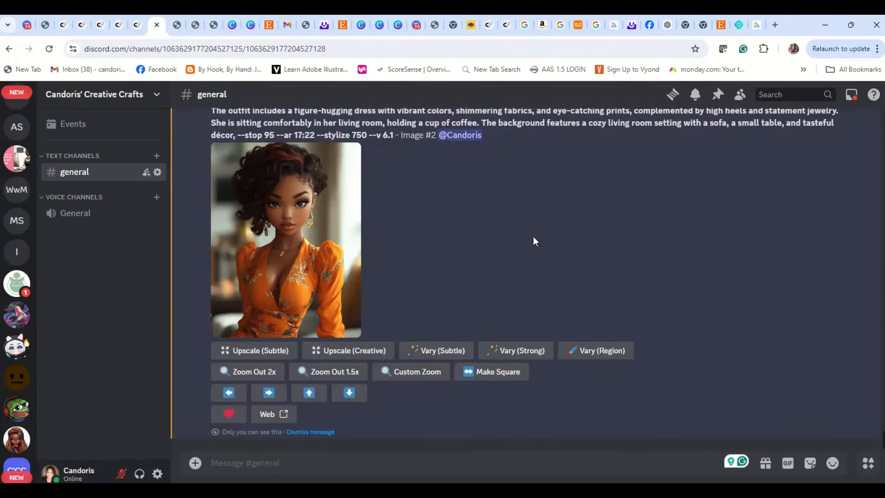
# - Switch to the Midjourney website and close the open image to return to the archive
pyautogui.click(756, 25)
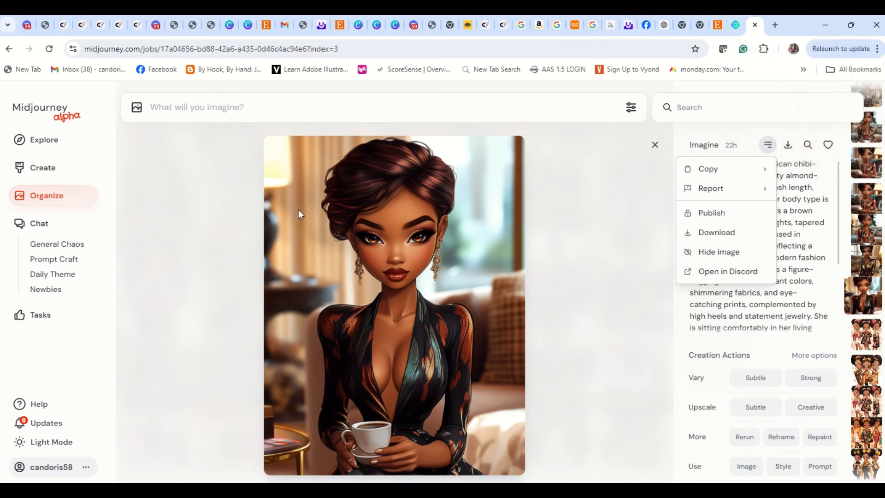
pyautogui.click(654, 142)
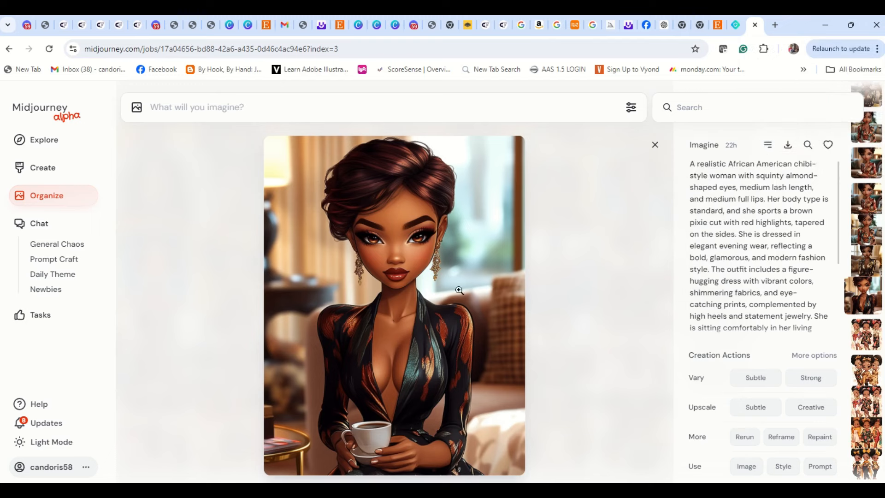
pyautogui.click(654, 145)
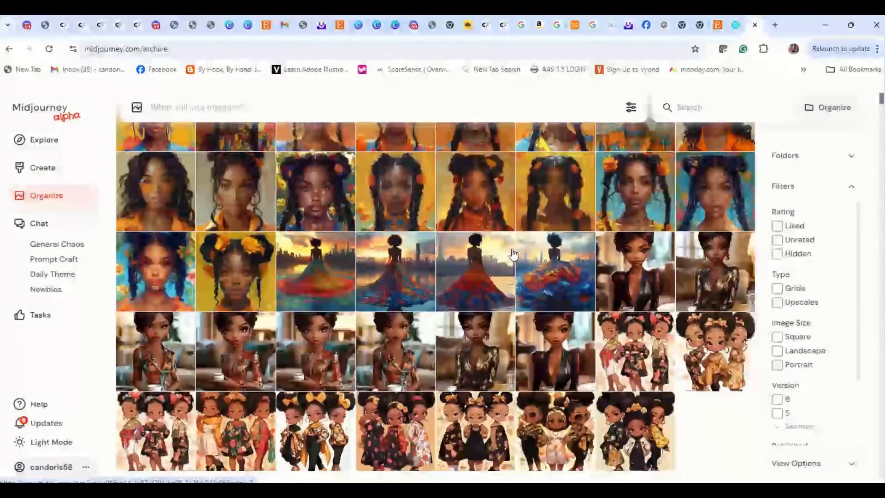
# - Open an archived image of the chibi-style woman holding a coffee cup and page forward through its related images
pyautogui.click(161, 346)
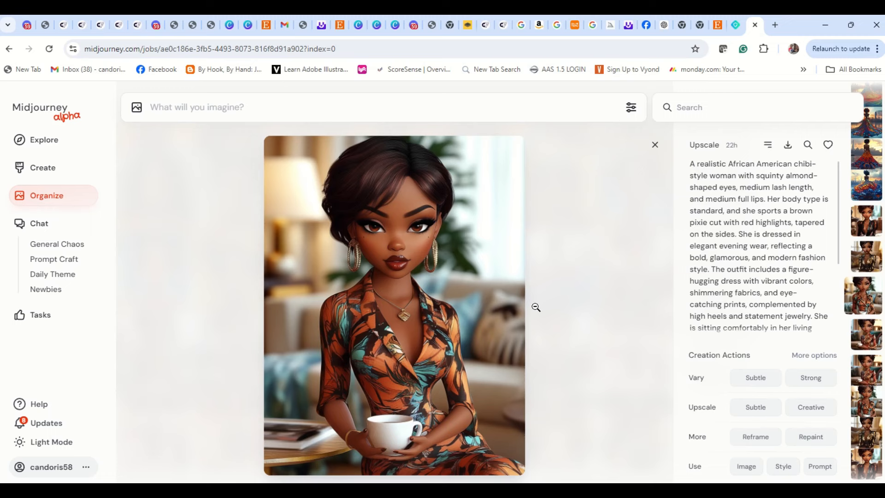
pyautogui.press('Down')
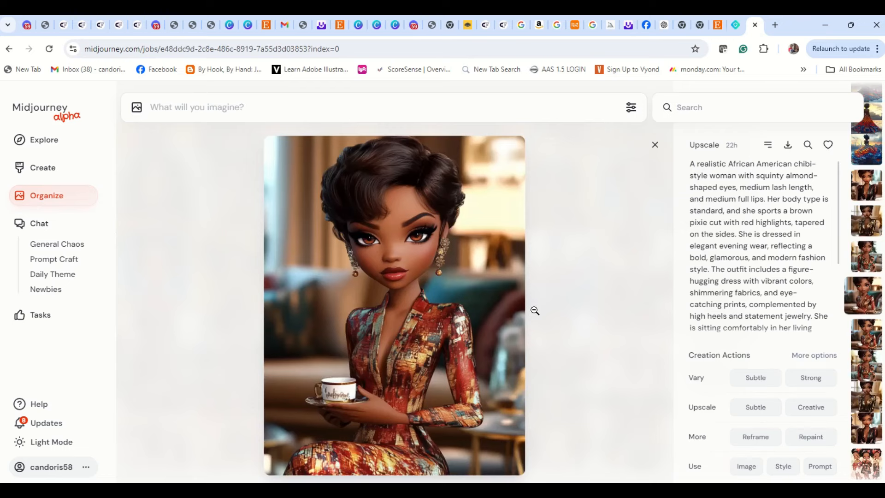
pyautogui.press('Down')
pyautogui.press('Down')
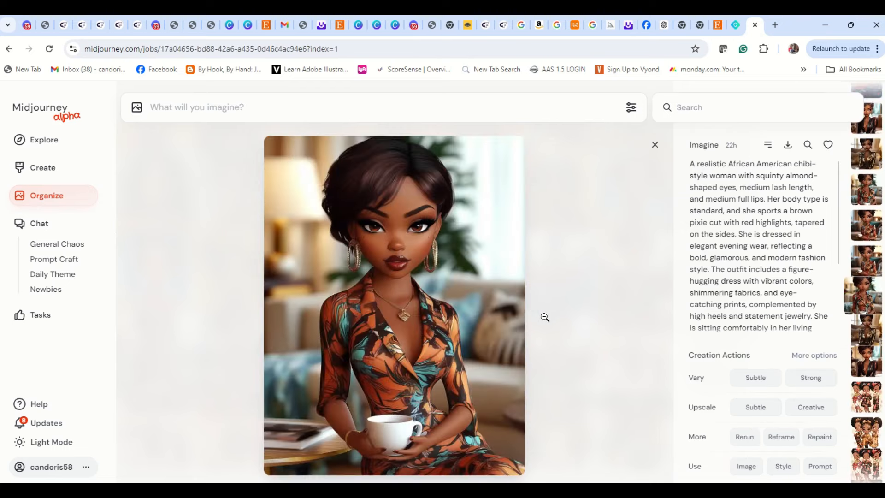
pyautogui.press('Down')
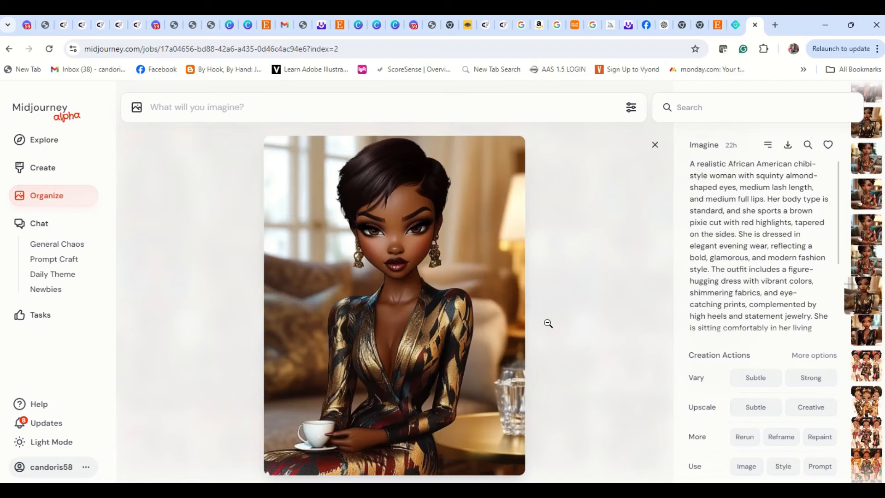
pyautogui.press('Down')
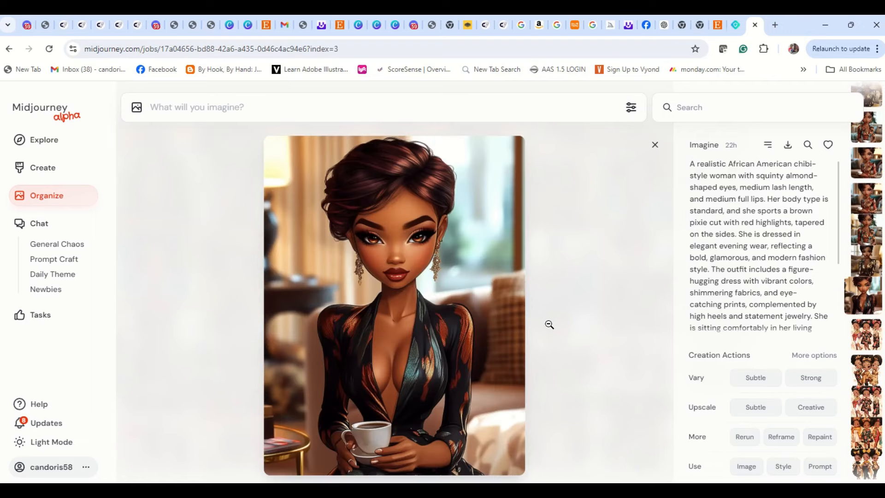
# - Page back to the upscaled woman in the red patterned dress and highlight her image's full prompt text
pyautogui.press('Down')
pyautogui.press('Up')
pyautogui.press('Up')
pyautogui.press('Up')
pyautogui.press('Up')
pyautogui.press('Up')
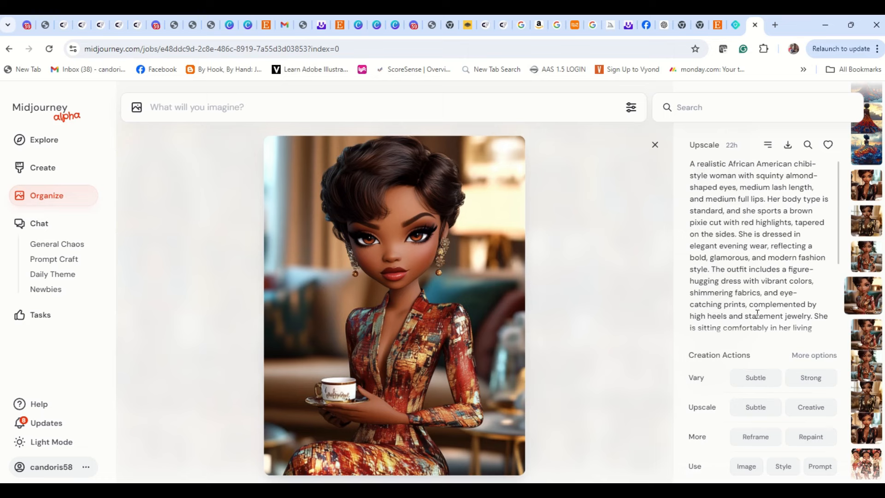
pyautogui.moveTo(696, 167); pyautogui.dragTo(775, 339)
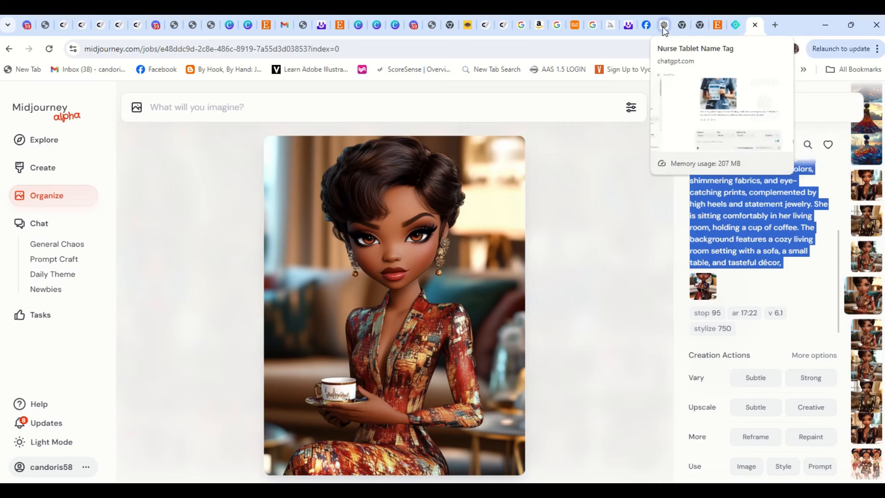
# - Switch to Img.Upscaler and open the file chooser for adding an image
pyautogui.click(628, 26)
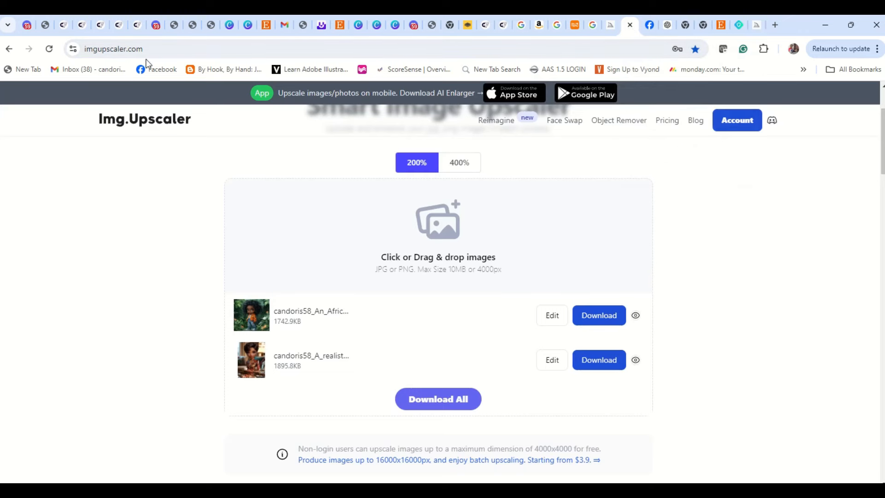
pyautogui.scroll(3, 493, 284)
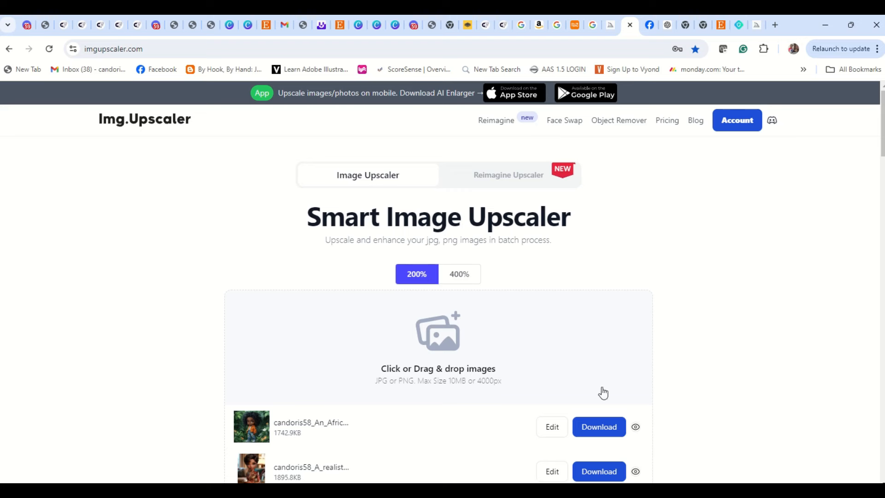
pyautogui.click(438, 340)
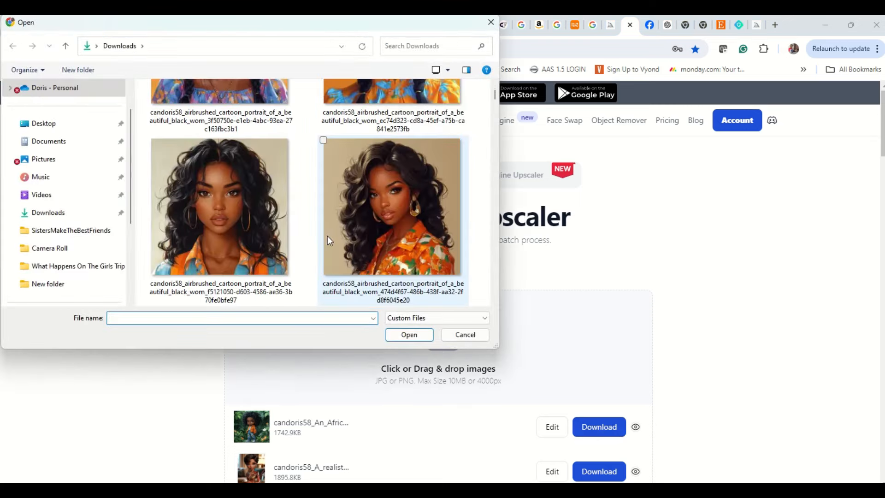
# - Browse the Downloads folder for the chibi-style woman images and leave the file chooser without uploading anything
pyautogui.scroll(-2, 327, 235)
pyautogui.scroll(-1, 328, 235)
pyautogui.scroll(-1, 327, 235)
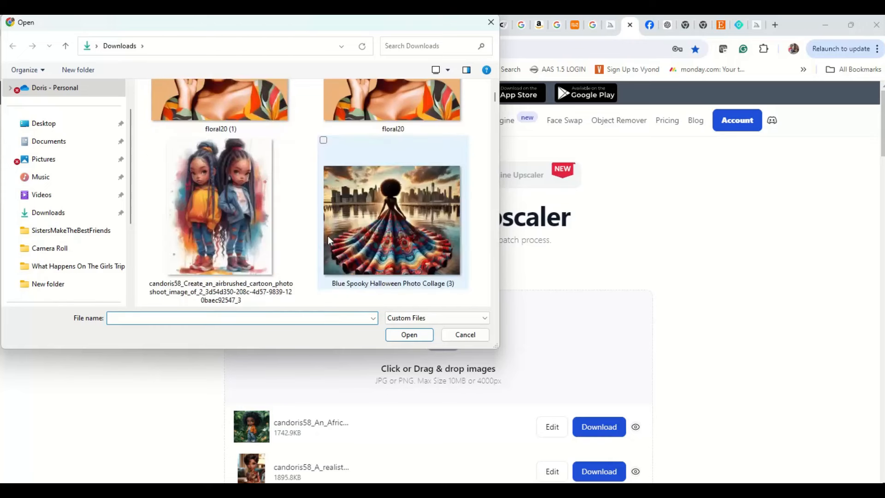
pyautogui.scroll(-1, 328, 236)
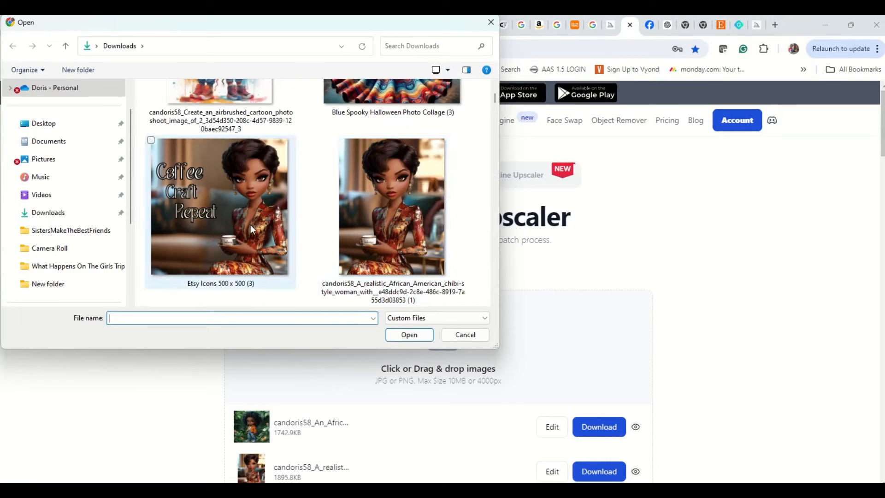
pyautogui.scroll(-1, 245, 241)
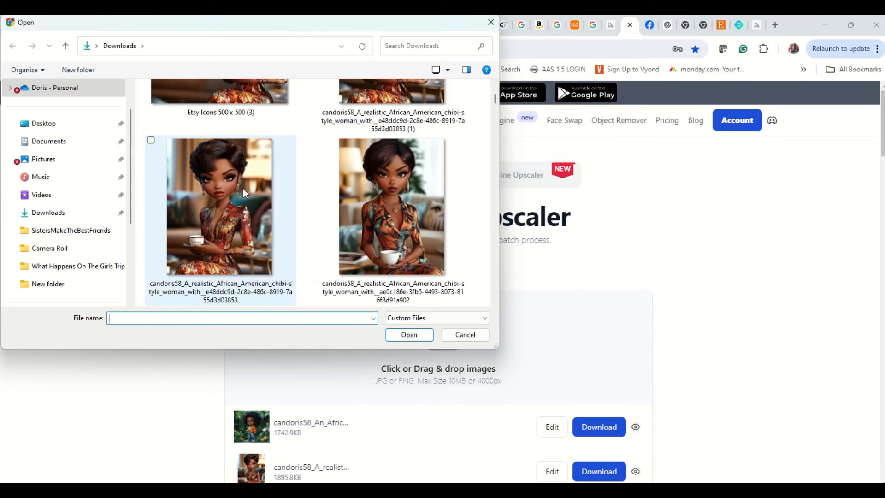
pyautogui.scroll(-1, 243, 188)
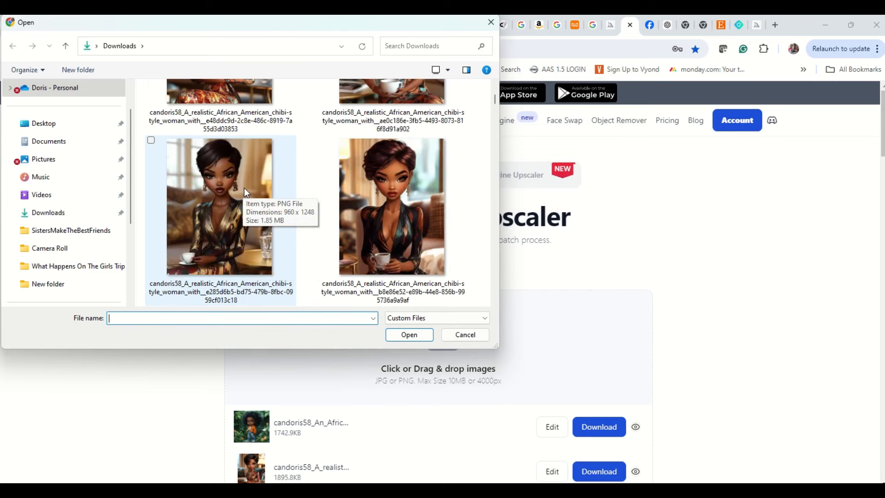
pyautogui.scroll(-1, 245, 187)
pyautogui.scroll(1, 244, 187)
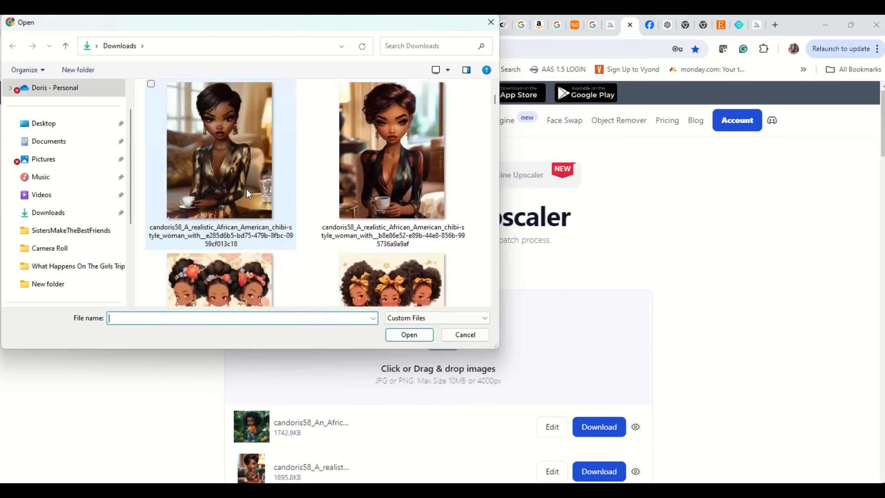
pyautogui.scroll(1, 248, 190)
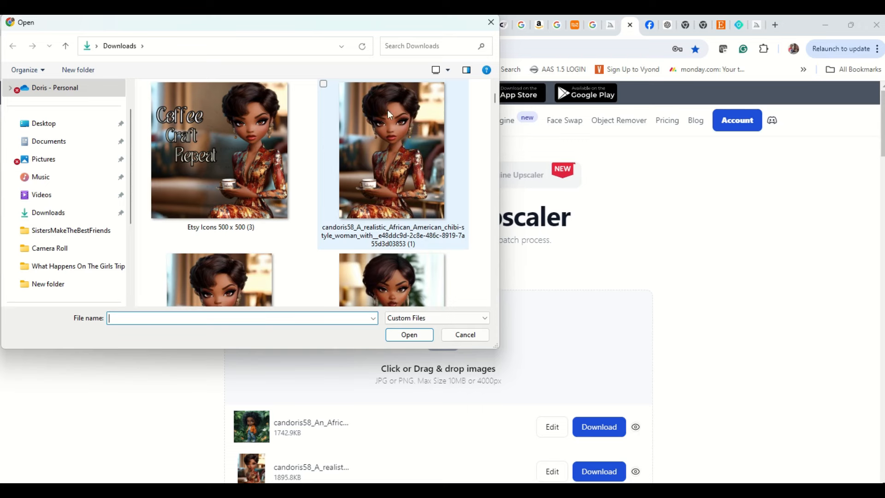
pyautogui.click(464, 334)
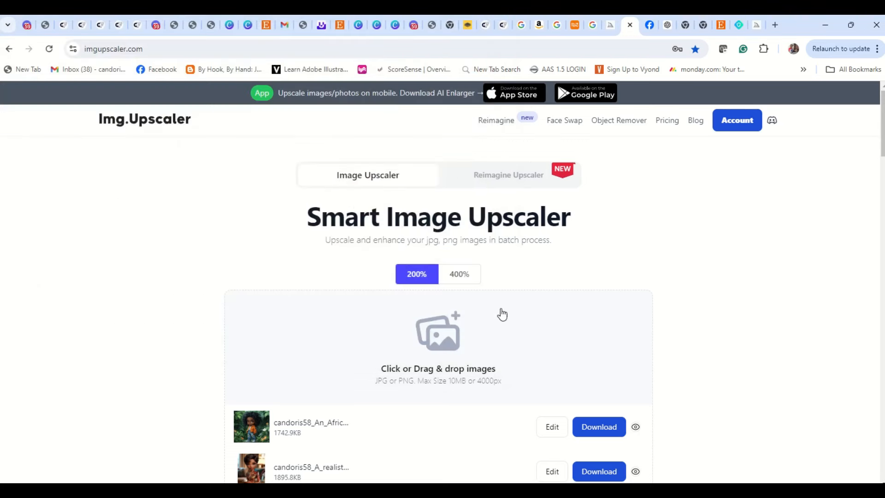
# - Switch to Canva and look over the Blue Spooky Halloween Photo Collage and the first pages of the Etsy Icons 500 x 500 design
pyautogui.click(395, 26)
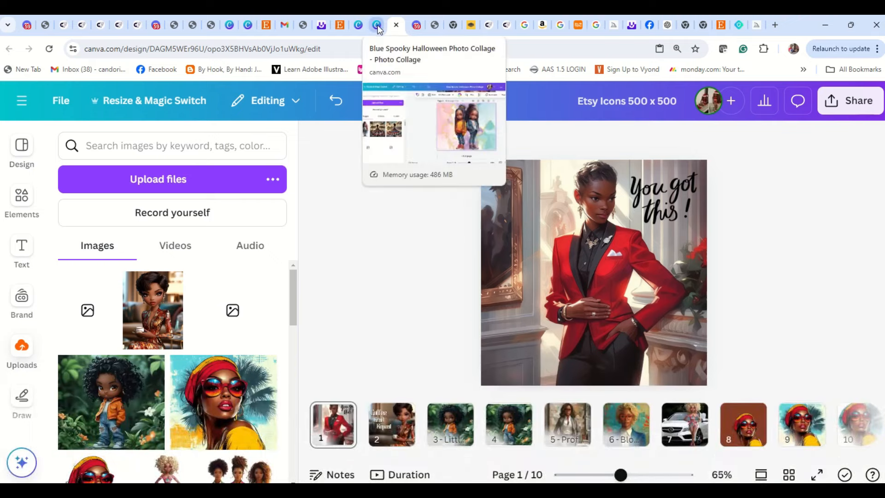
pyautogui.click(377, 27)
pyautogui.scroll(3, 469, 201)
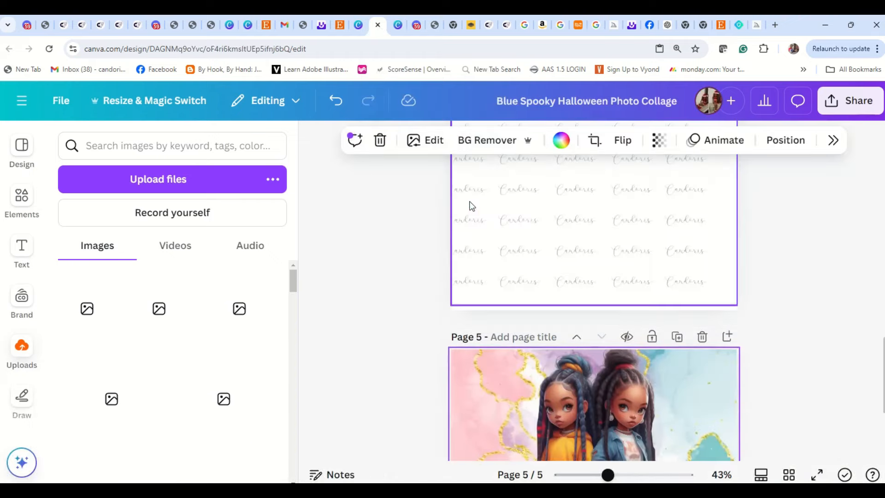
pyautogui.scroll(-3, 477, 229)
pyautogui.scroll(10, 470, 253)
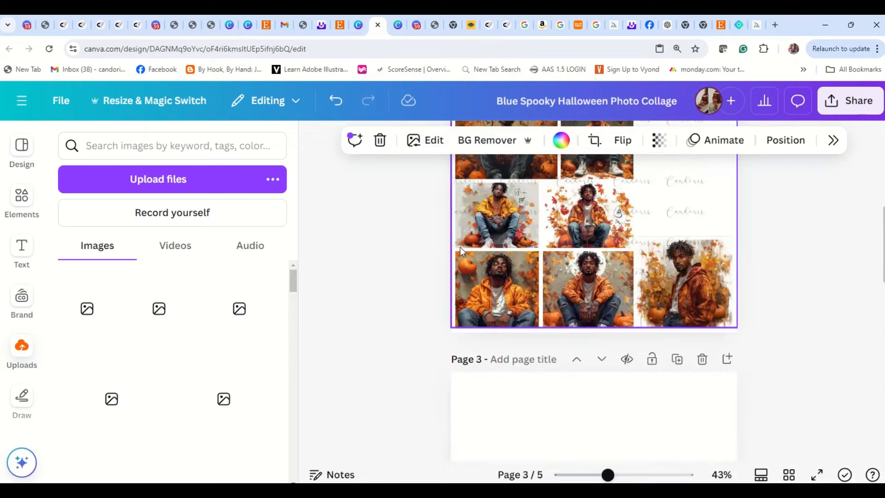
pyautogui.click(397, 26)
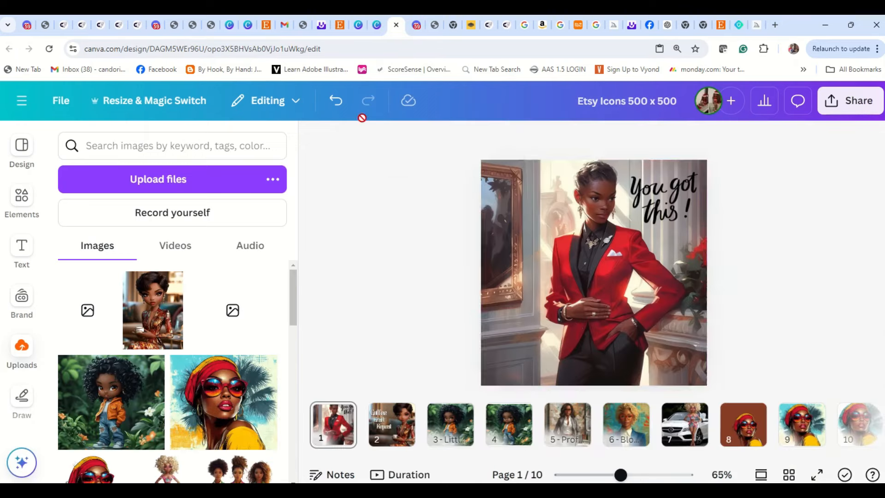
pyautogui.scroll(-1, 581, 318)
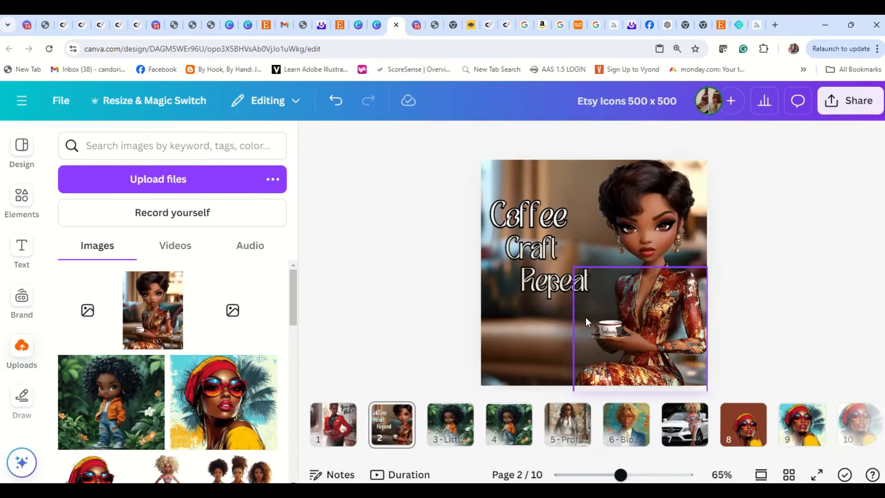
pyautogui.scroll(-2, 586, 318)
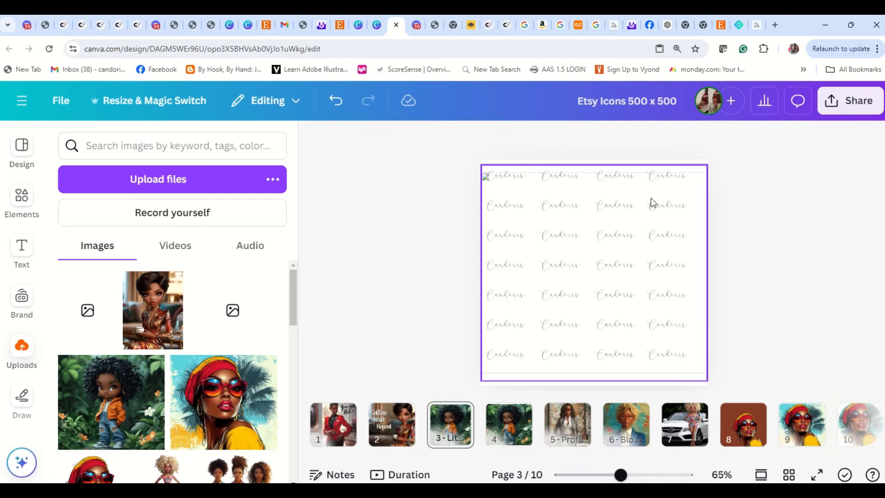
pyautogui.scroll(2, 651, 202)
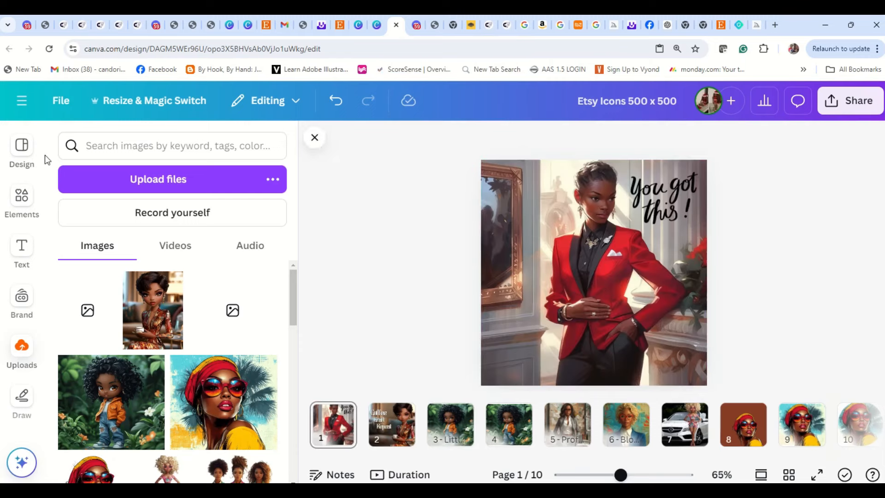
# - Show the elements library and select the image of the woman in the red blazer on page 1
pyautogui.click(22, 198)
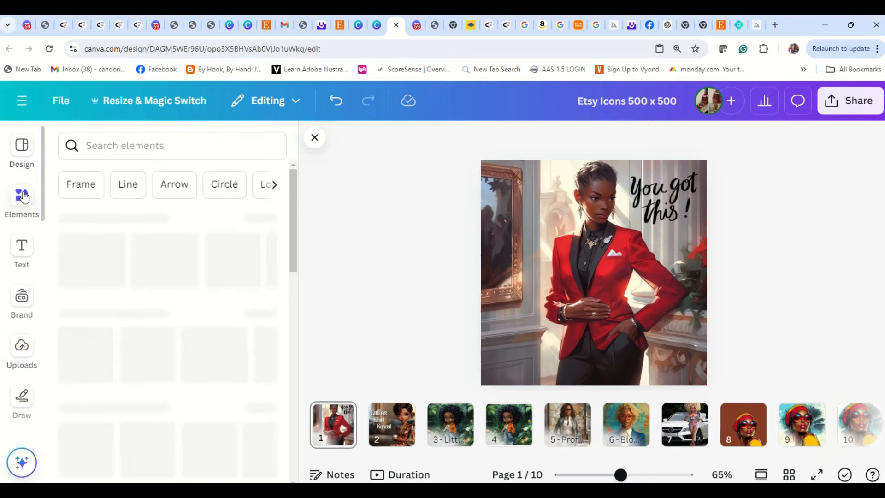
pyautogui.click(659, 213)
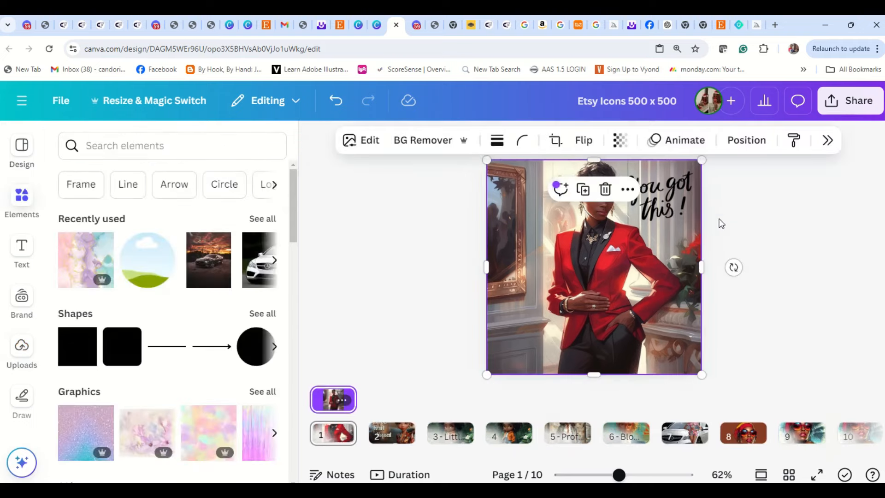
pyautogui.scroll(-2, 721, 239)
pyautogui.scroll(2, 727, 262)
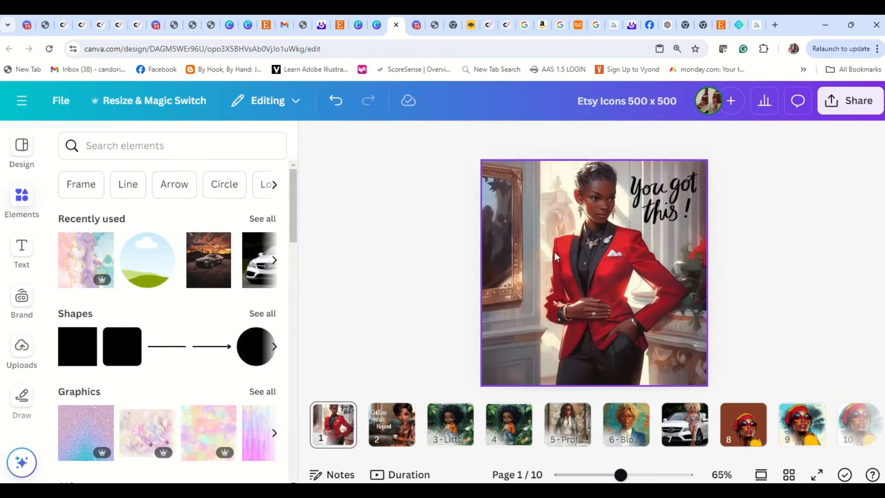
pyautogui.click(638, 230)
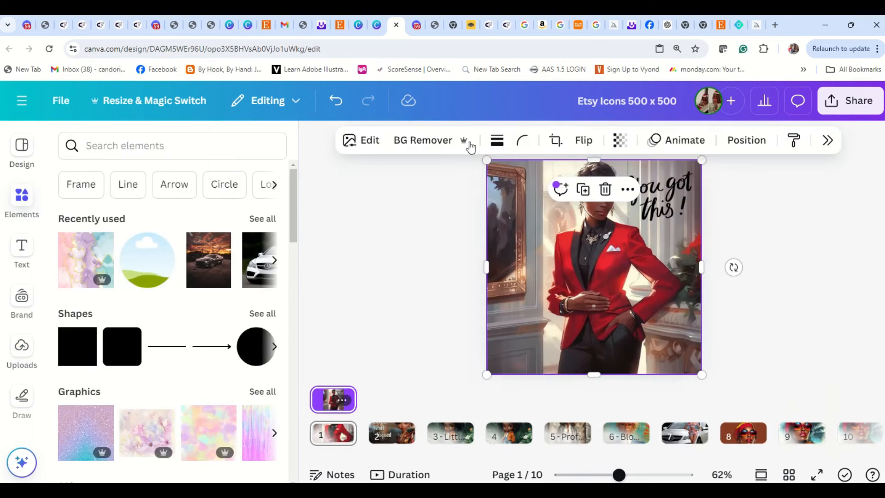
# - Close the Halloween template preview on the Canva search page and start a new custom-size design
pyautogui.click(360, 25)
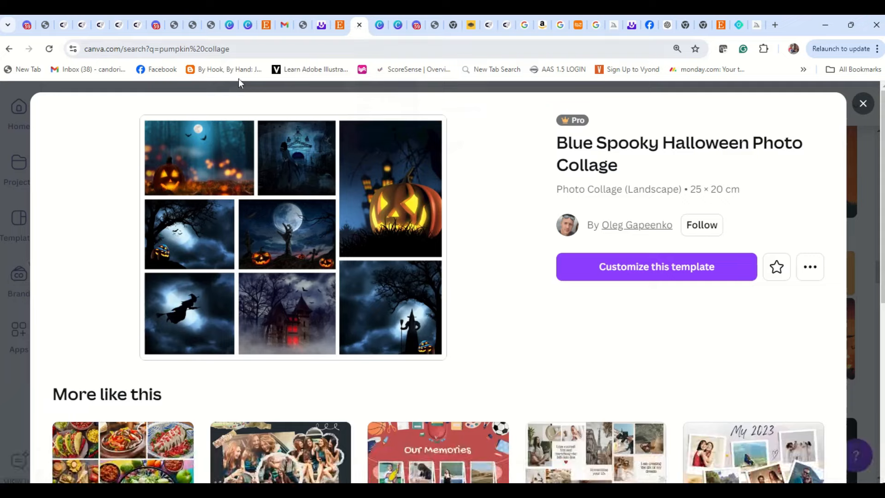
pyautogui.click(863, 103)
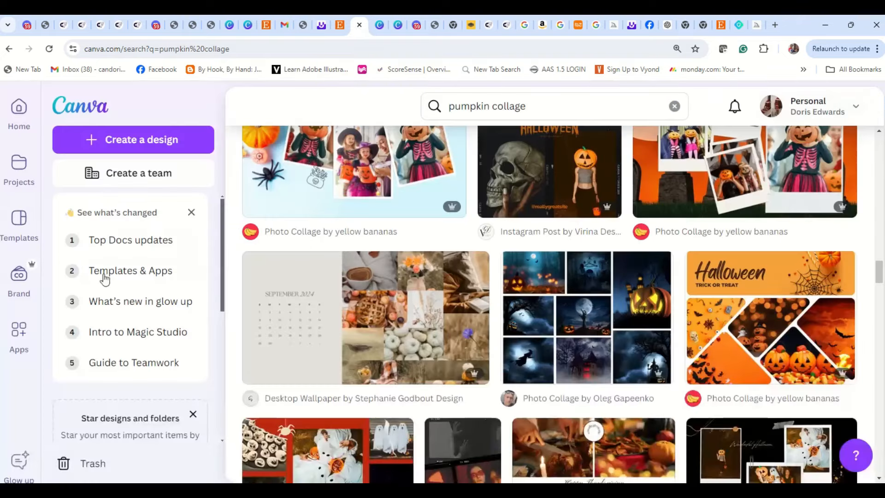
pyautogui.click(130, 140)
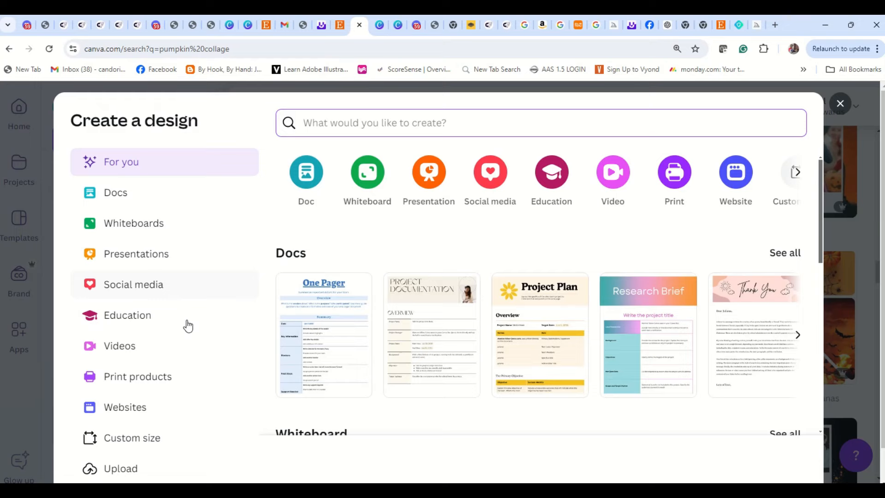
pyautogui.scroll(-1, 157, 387)
pyautogui.click(147, 406)
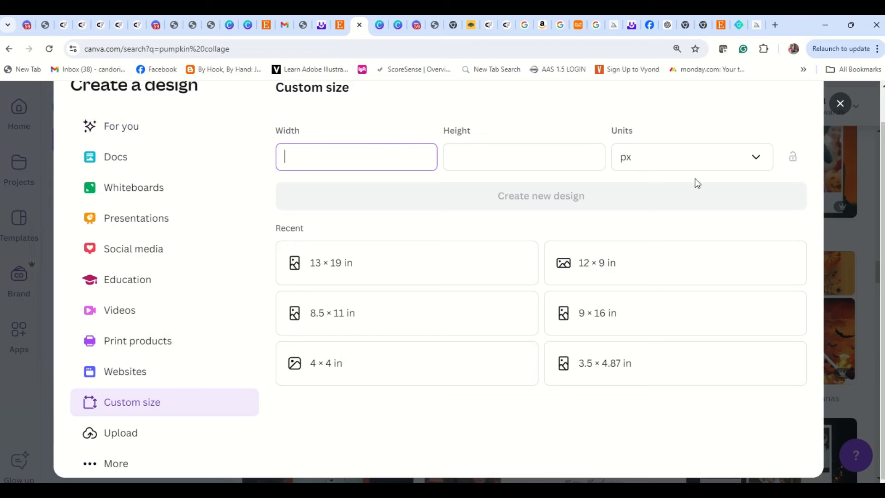
# - Try a custom size of 500 × 500 inches for the new design
pyautogui.click(673, 166)
pyautogui.click(632, 228)
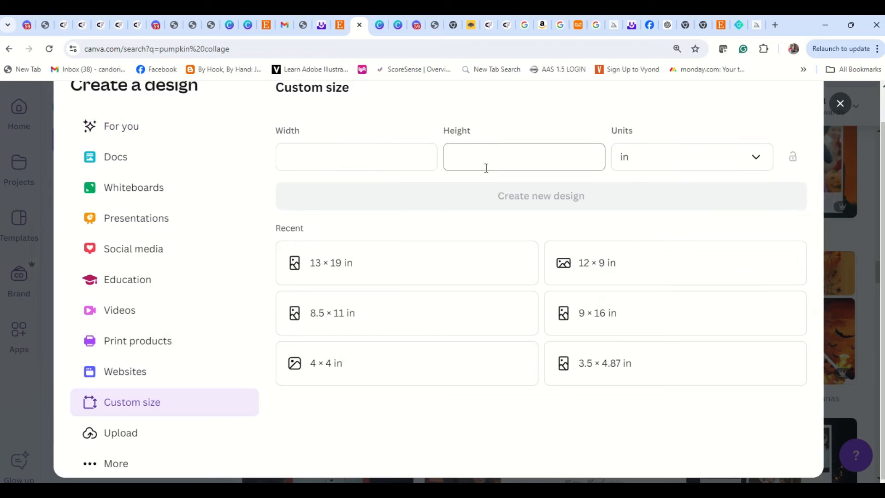
pyautogui.click(396, 165)
pyautogui.write('500')
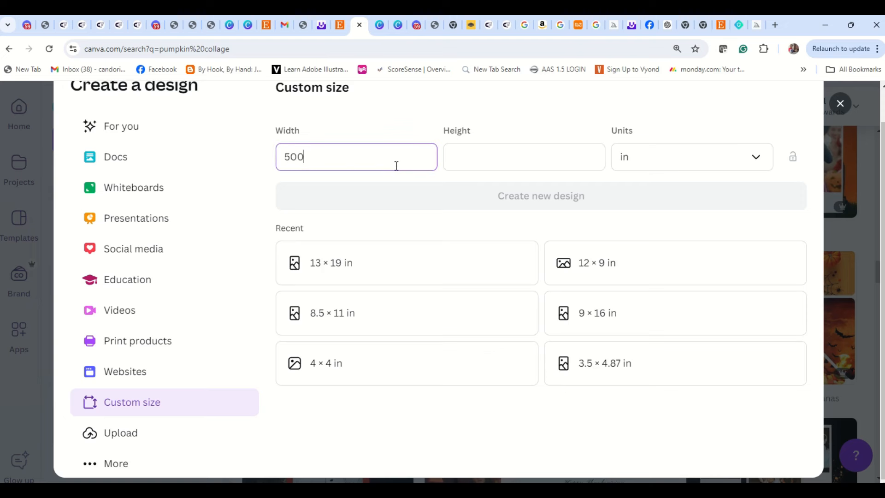
pyautogui.press('Tab')
pyautogui.write('500')
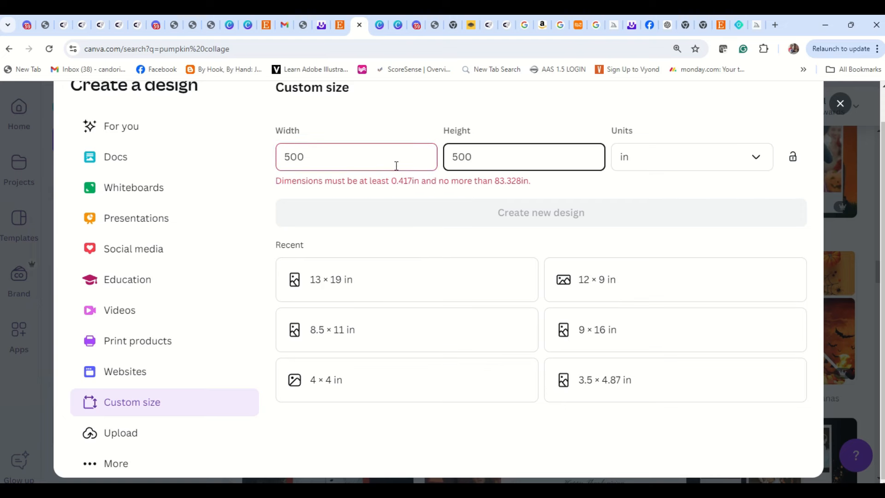
pyautogui.press('Tab')
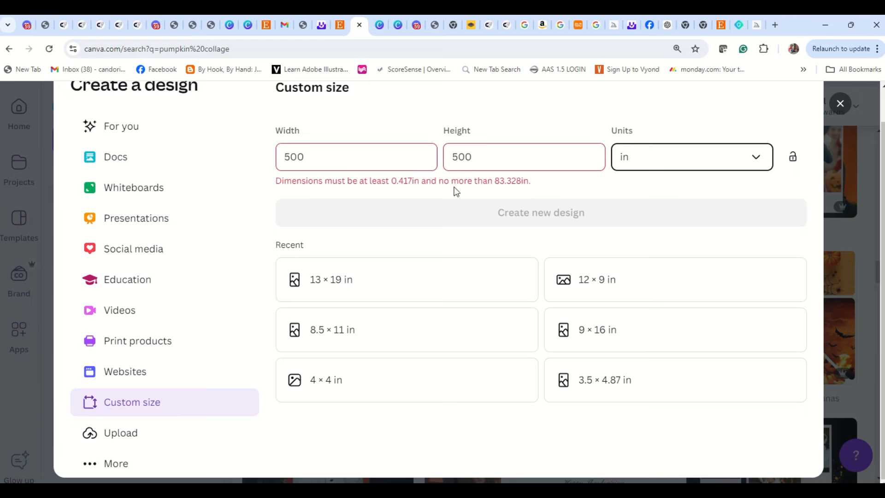
# - Change the units to px, set width and height to 500 each, and create the new design
pyautogui.click(718, 161)
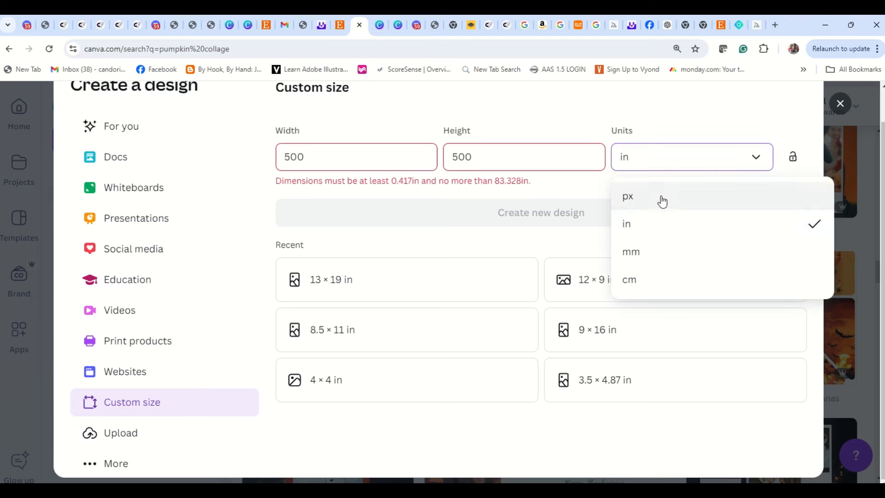
pyautogui.click(661, 197)
pyautogui.moveTo(351, 160); pyautogui.dragTo(294, 156)
pyautogui.press('BackSpace')
pyautogui.press('BackSpace')
pyautogui.write('500')
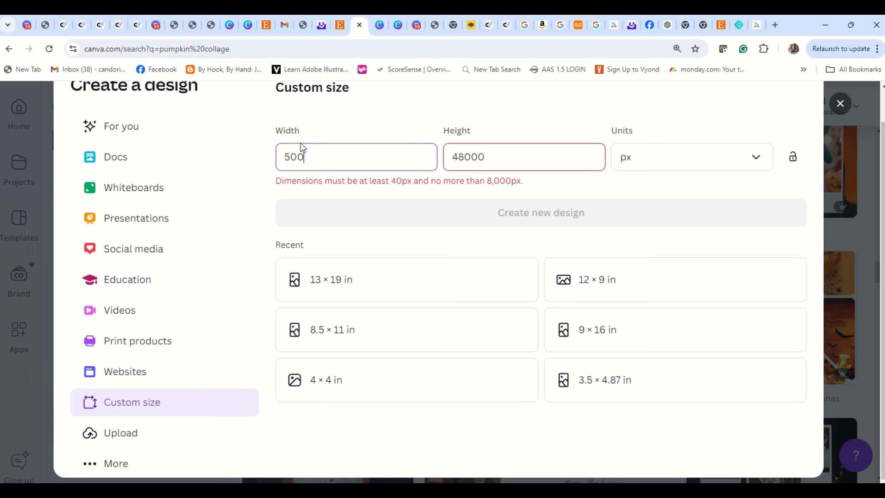
pyautogui.press('Tab')
pyautogui.write('500')
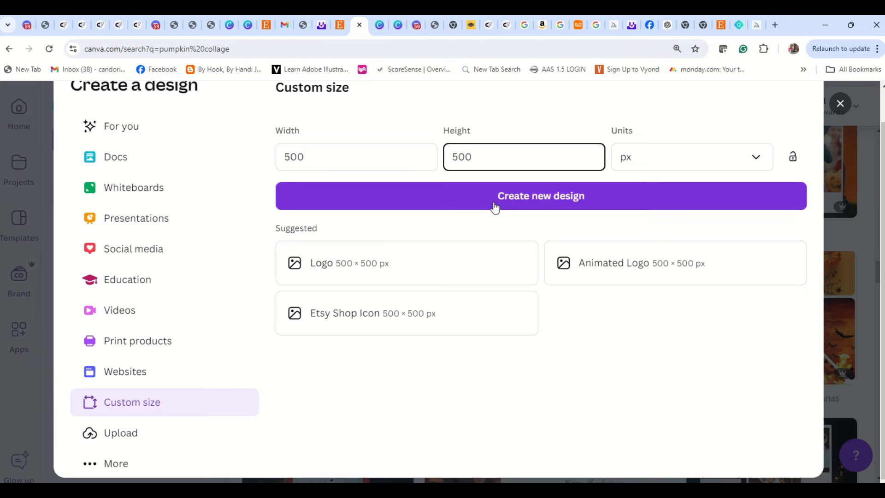
pyautogui.click(493, 206)
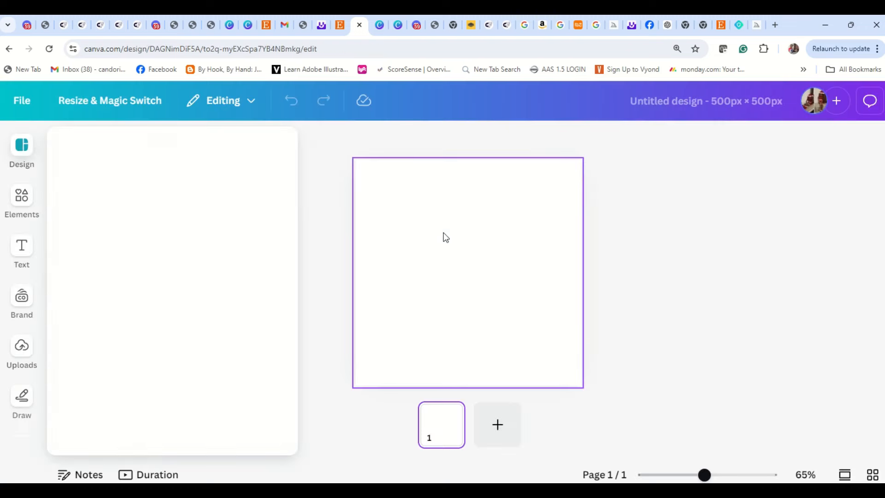
# - Upload the four airbrushed cartoon portraits of women with braids and orange backgrounds from the Downloads folder
pyautogui.click(34, 365)
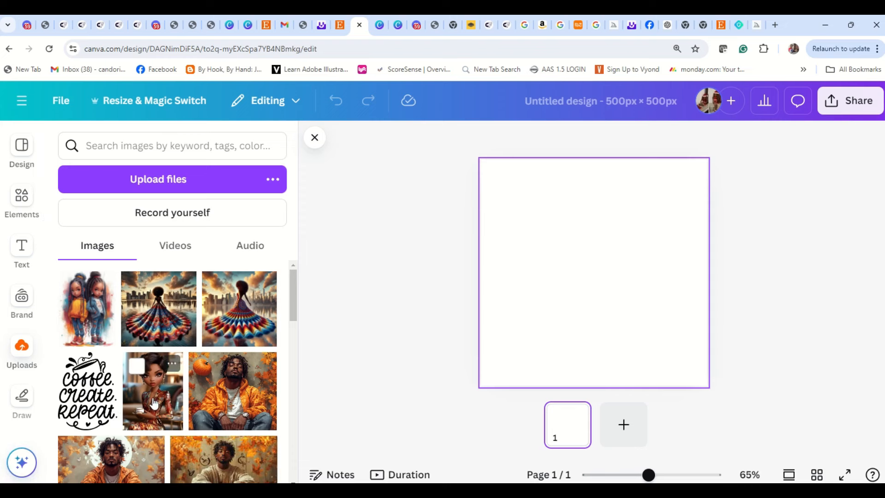
pyautogui.click(192, 183)
pyautogui.click(229, 171)
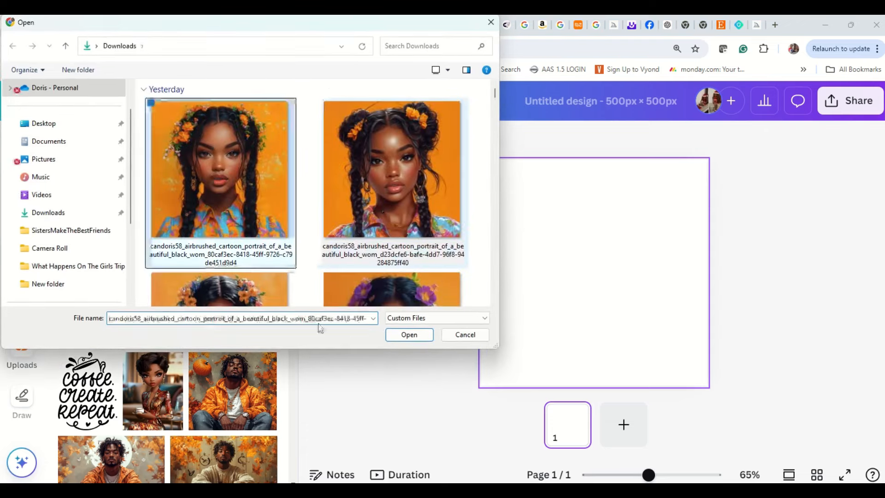
pyautogui.click(323, 102)
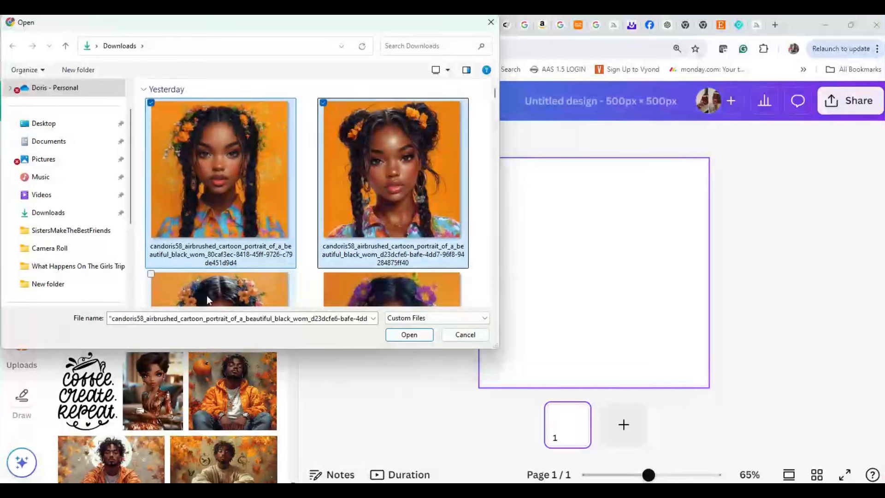
pyautogui.click(152, 274)
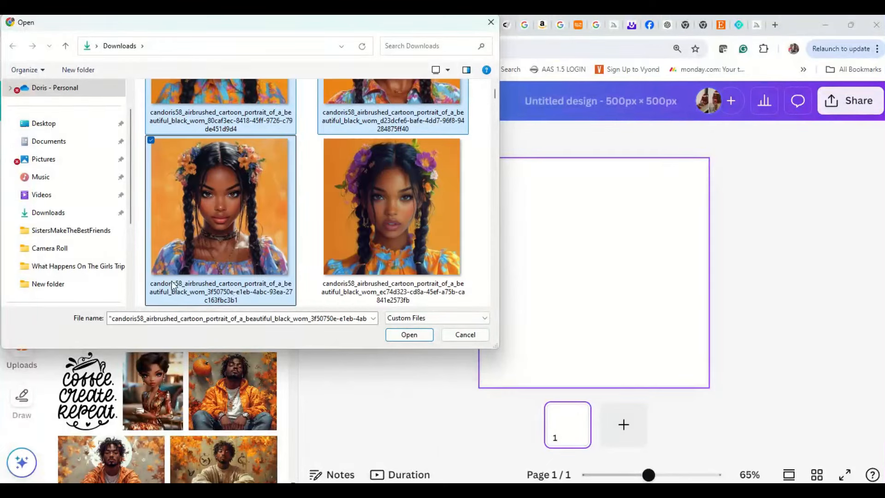
pyautogui.click(323, 140)
pyautogui.scroll(3, 354, 229)
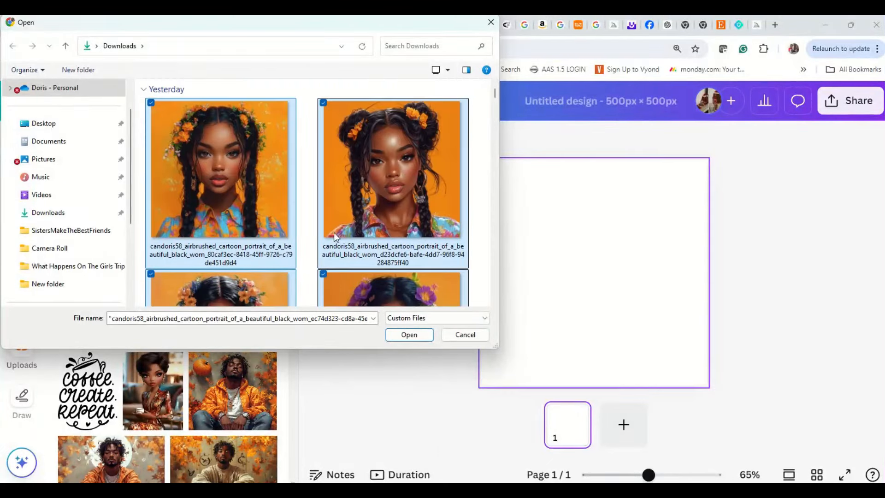
pyautogui.scroll(-3, 335, 234)
pyautogui.click(408, 334)
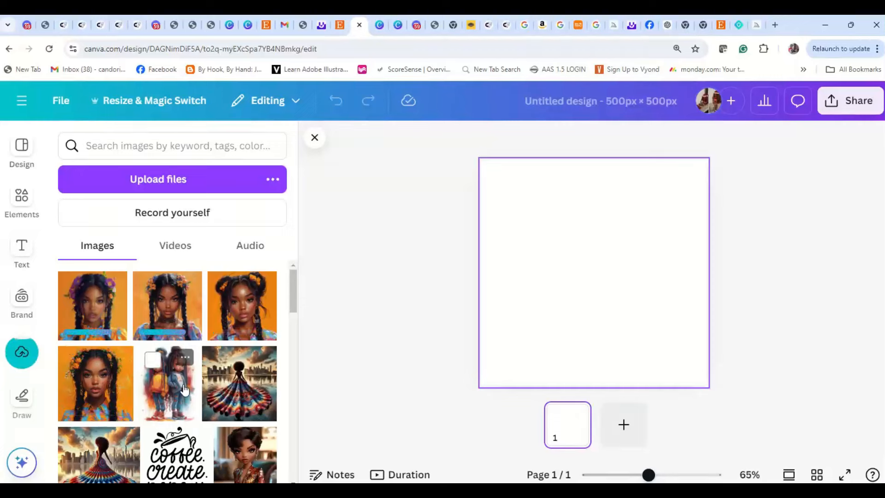
# - Place the uploaded image of the woman holding a teacup on the blank page
pyautogui.scroll(-1, 185, 405)
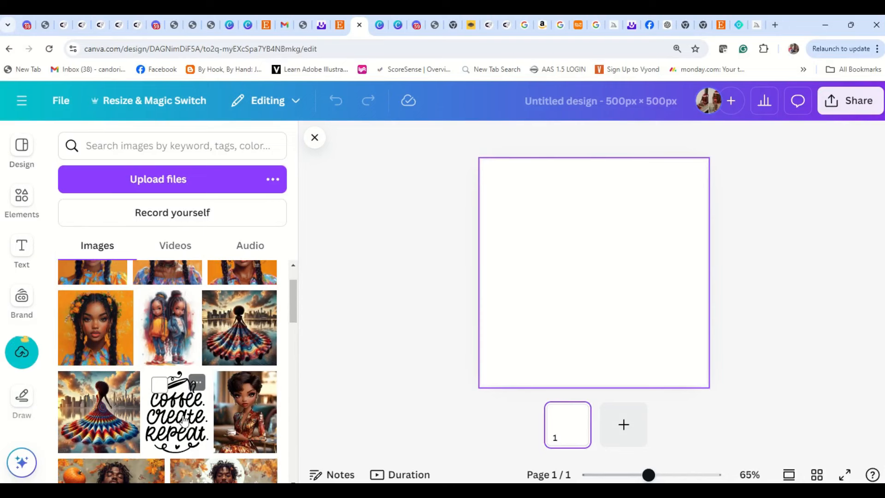
pyautogui.click(251, 420)
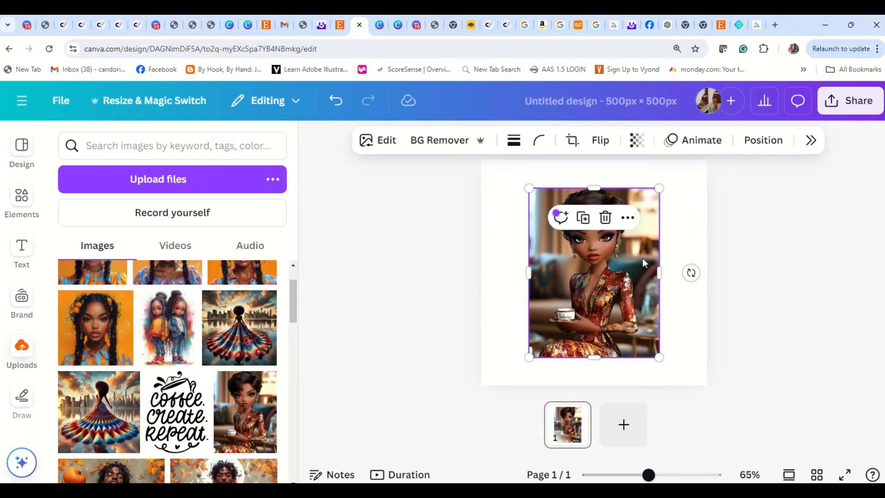
pyautogui.click(742, 270)
# - Set the teacup woman image as the page background and preview the design in full screen
pyautogui.click(599, 243)
pyautogui.rightClick(606, 269)
pyautogui.click(671, 419)
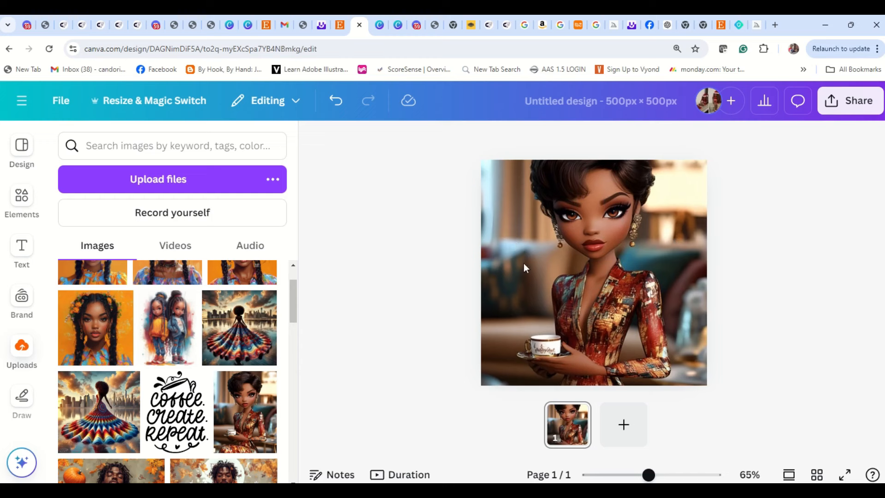
pyautogui.click(844, 474)
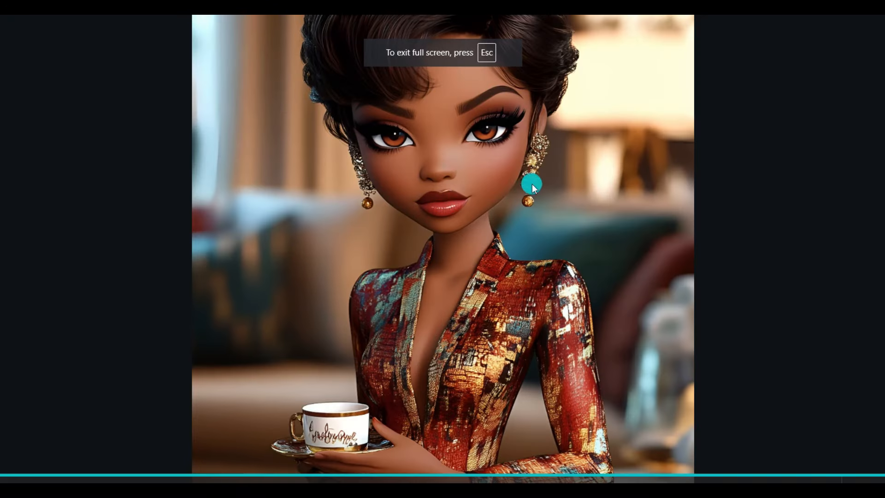
pyautogui.moveTo(596, 14)
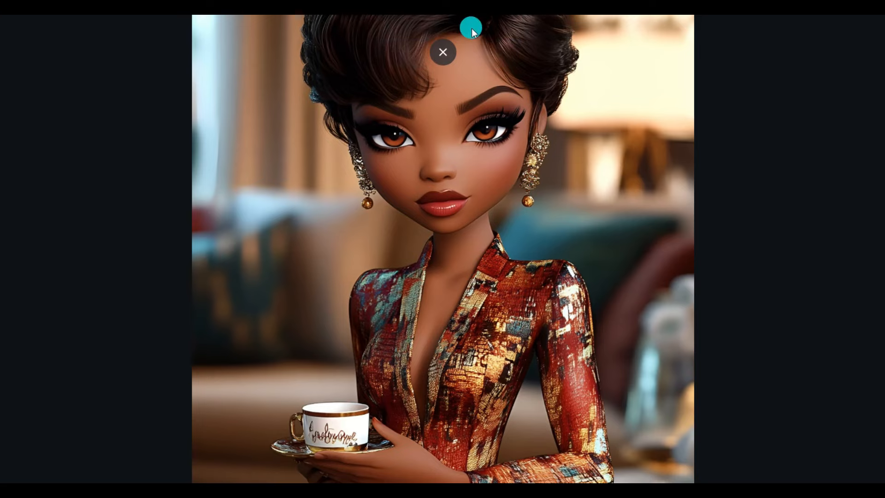
pyautogui.press('Escape')
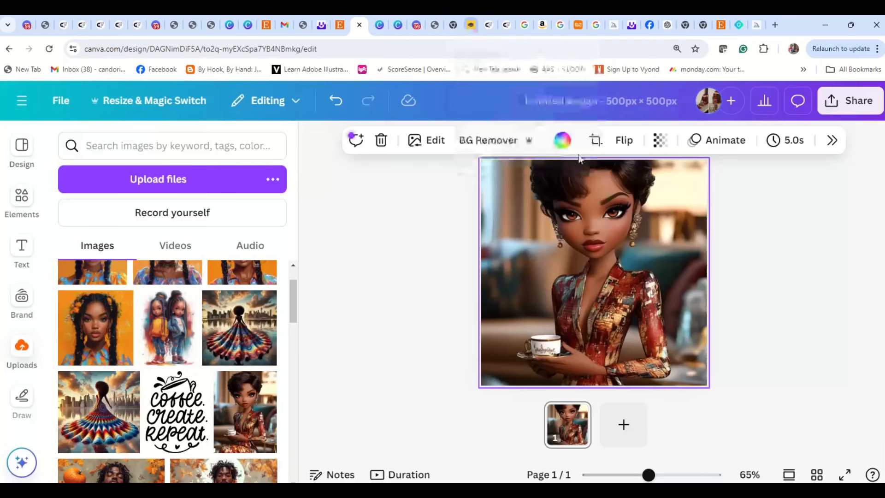
# - Detach the teacup woman image from the page background
pyautogui.rightClick(577, 240)
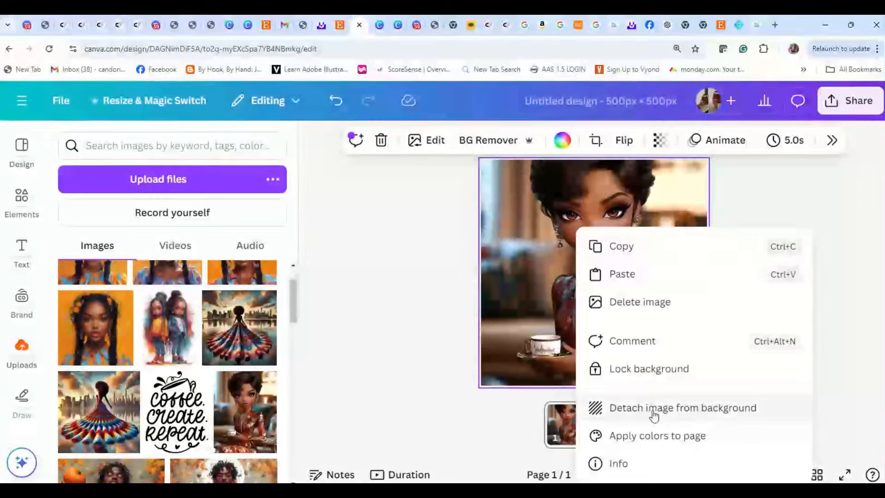
pyautogui.click(697, 417)
pyautogui.click(698, 320)
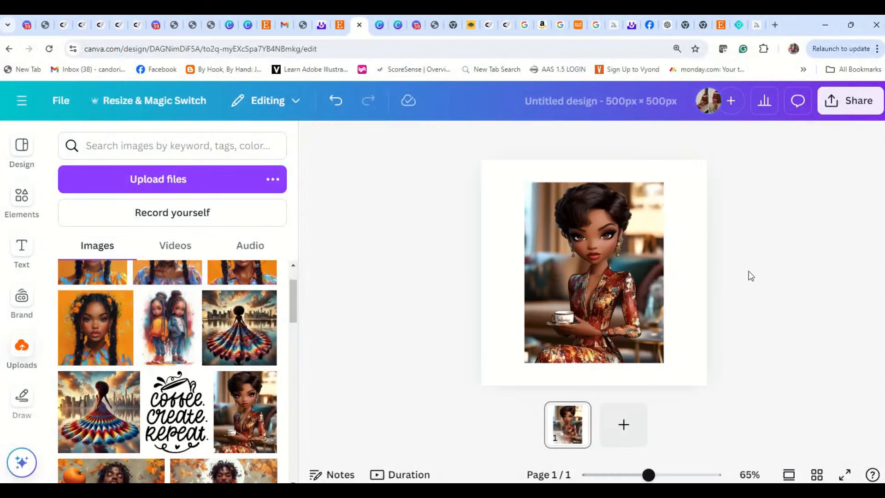
# - Align the image with the page's upper-left corner, enlarge it to full page height, and preview it in full screen
pyautogui.click(615, 225)
pyautogui.moveTo(573, 265); pyautogui.dragTo(528, 243)
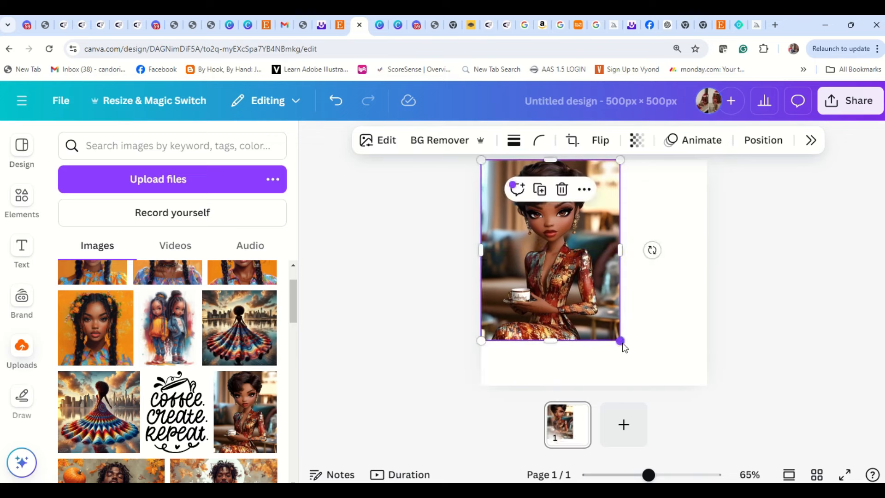
pyautogui.moveTo(619, 340); pyautogui.dragTo(666, 369)
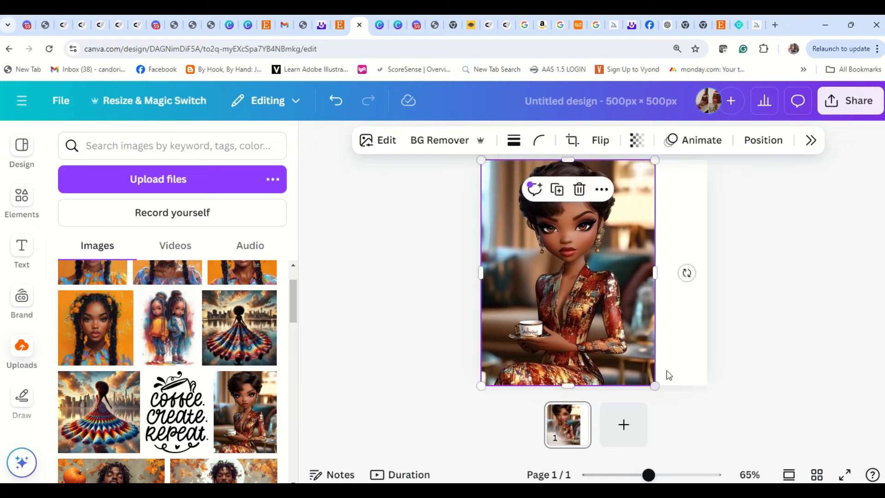
pyautogui.click(852, 476)
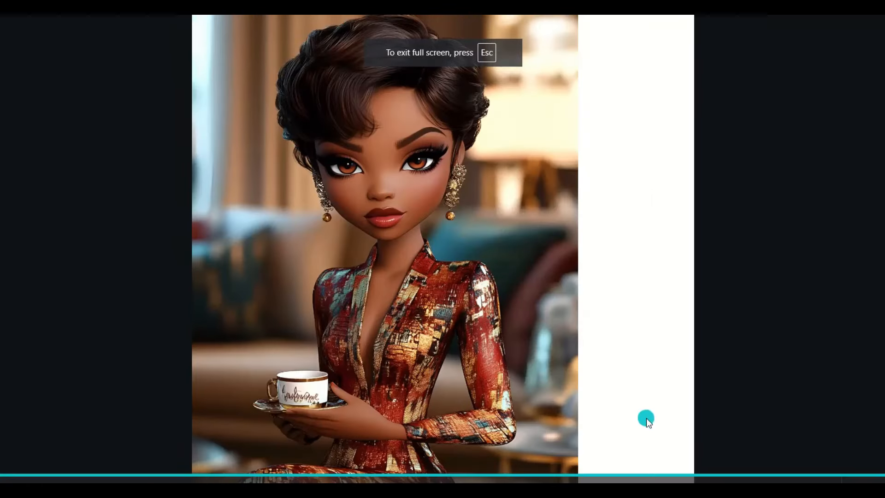
pyautogui.press('Escape')
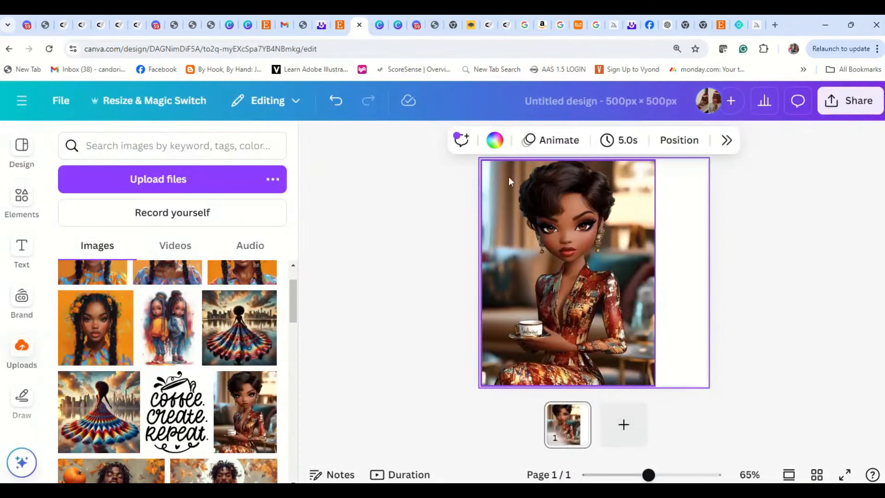
# - Separate the woman from her surroundings with Magic Grab and move her lower on the page
pyautogui.click(590, 247)
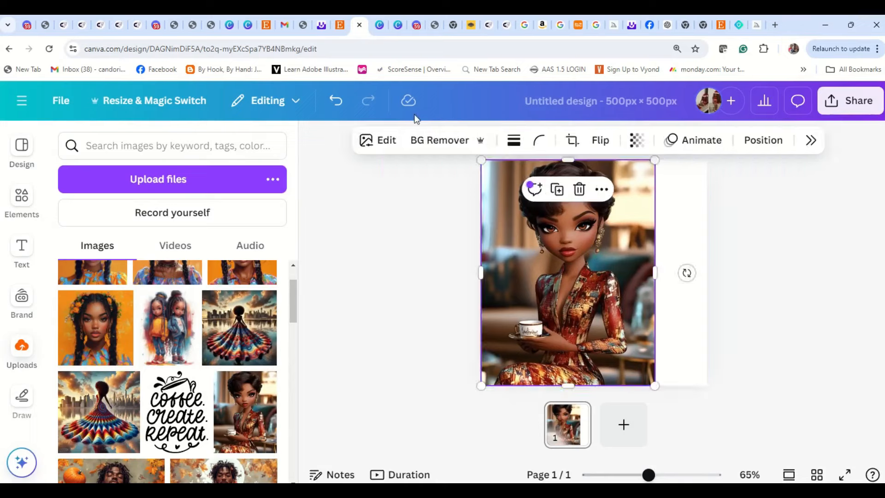
pyautogui.click(380, 140)
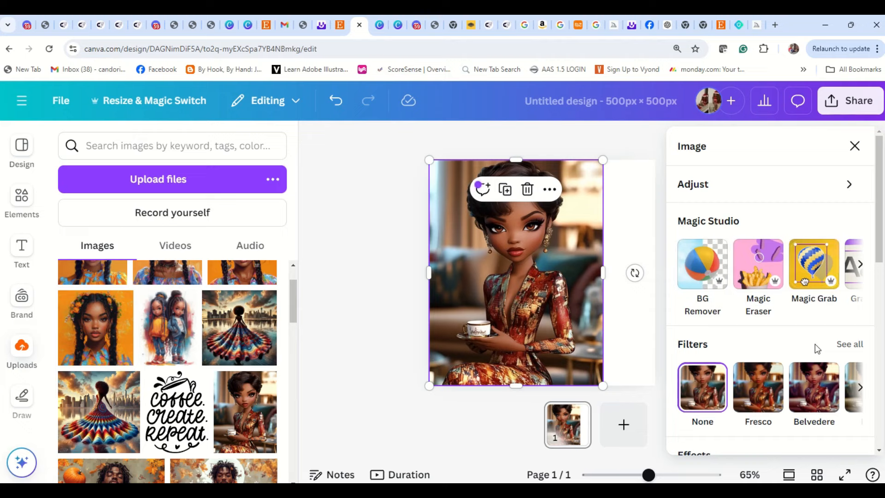
pyautogui.click(812, 270)
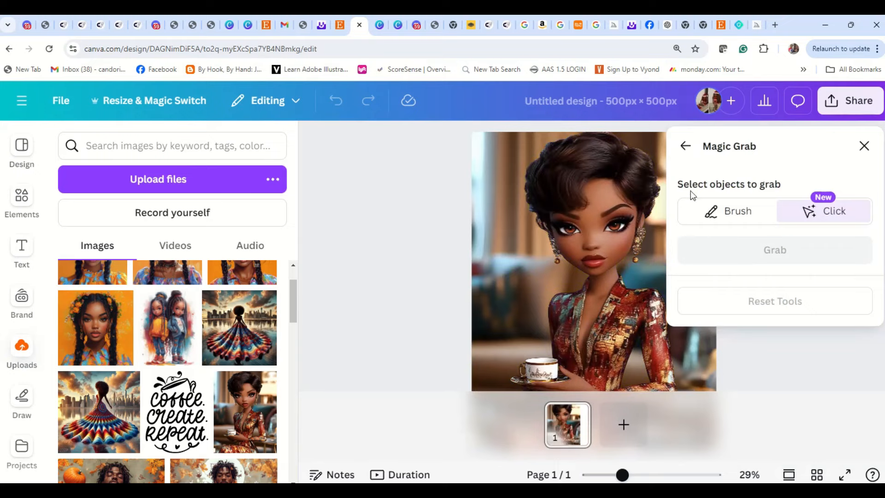
pyautogui.click(615, 215)
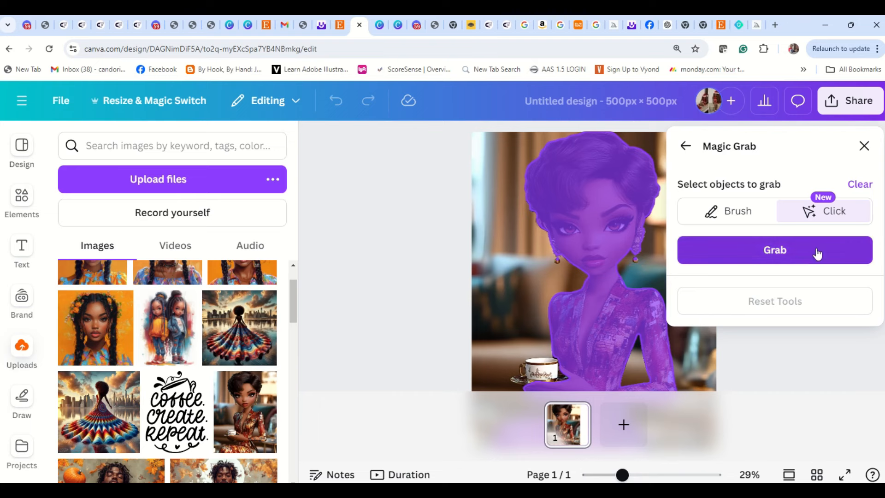
pyautogui.click(855, 254)
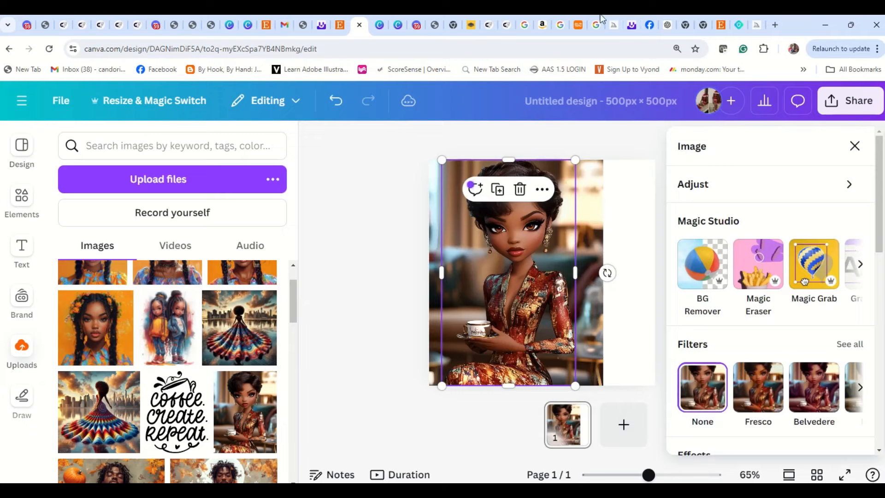
pyautogui.moveTo(514, 249); pyautogui.dragTo(512, 275)
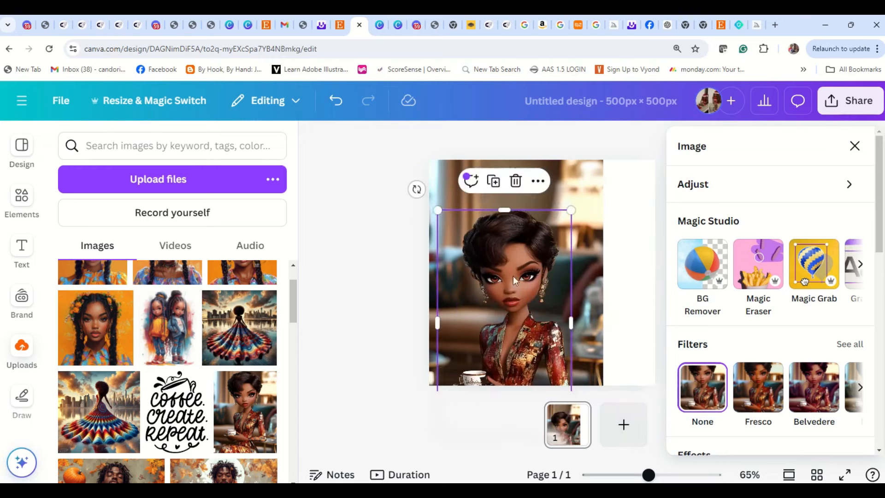
# - Set the living-room image behind the woman as the page background and preview the design in full screen
pyautogui.click(574, 173)
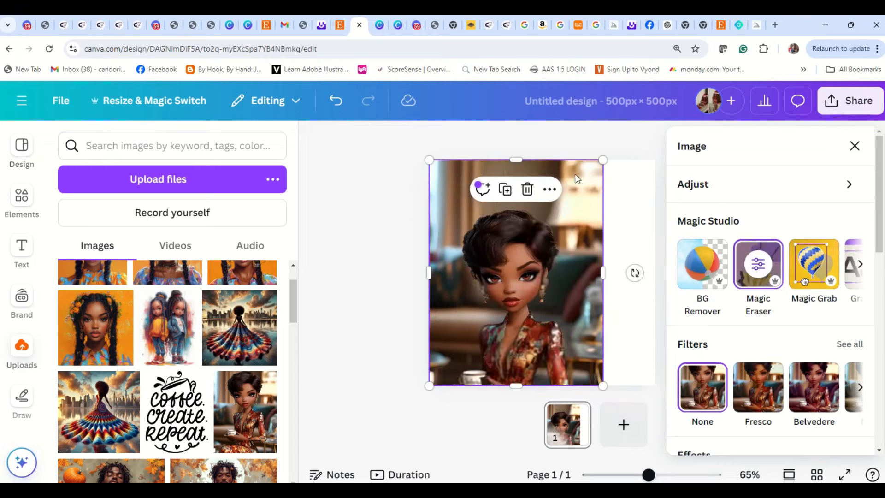
pyautogui.click(854, 145)
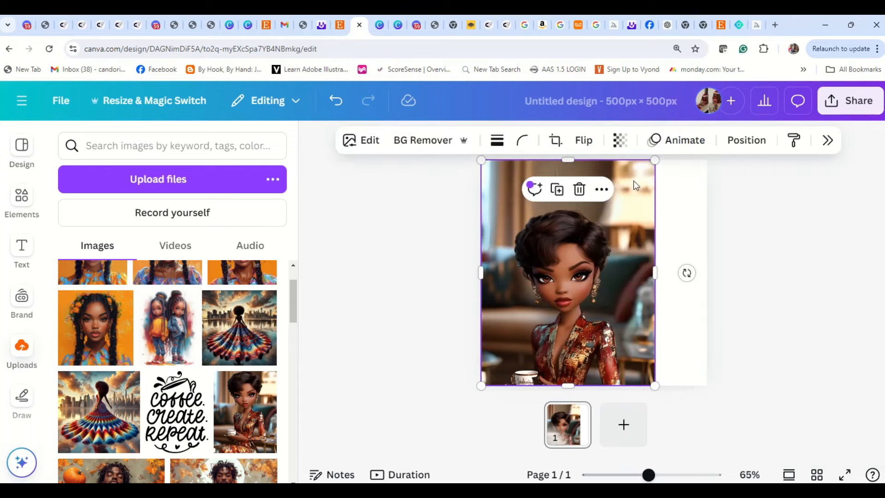
pyautogui.rightClick(635, 185)
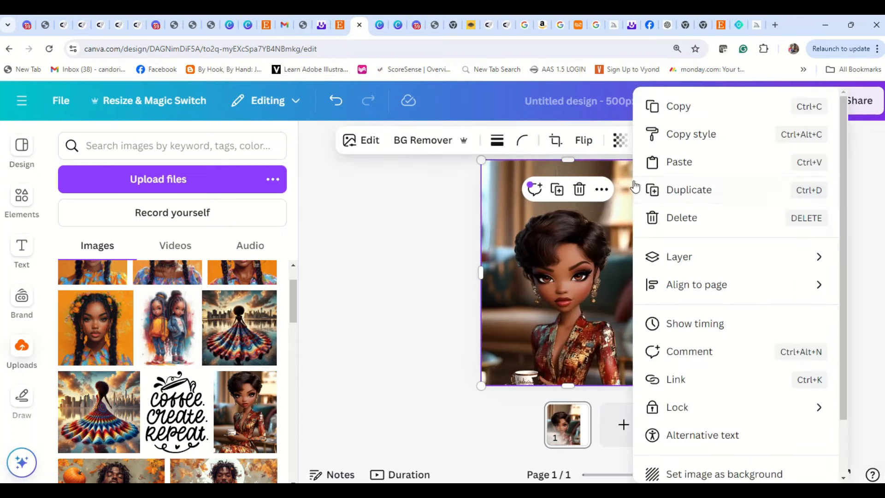
pyautogui.click(721, 474)
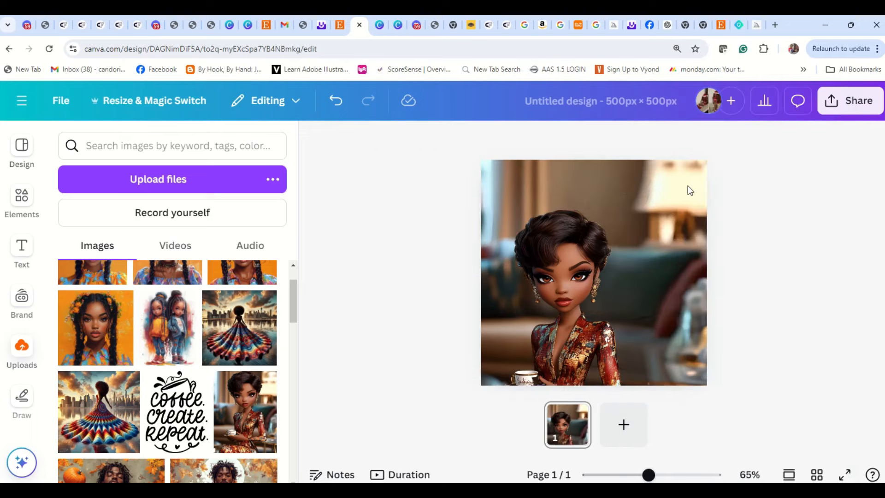
pyautogui.click(844, 475)
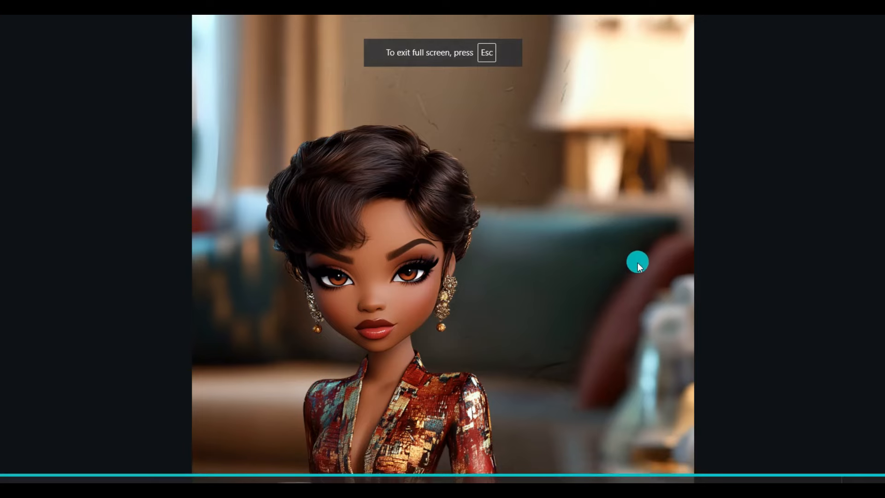
pyautogui.press('Escape')
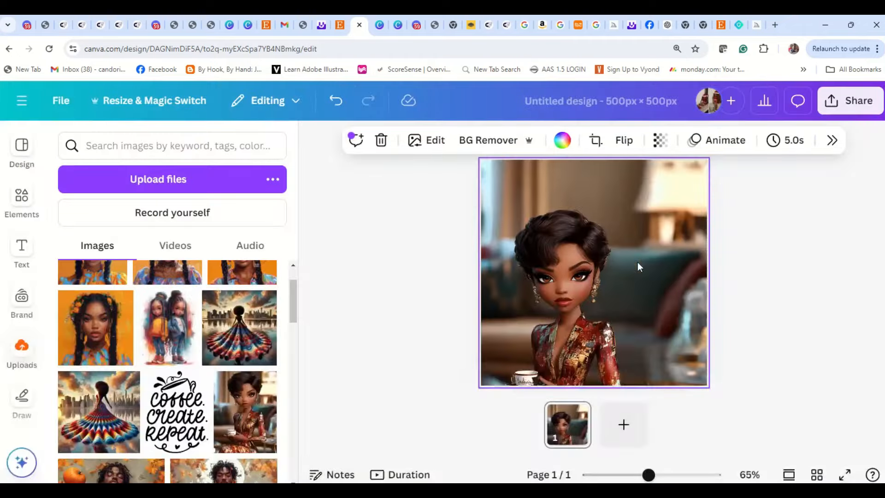
# - Move the woman to the page's lower-right corner, shrink her slightly, and preview the result in full screen
pyautogui.click(570, 320)
pyautogui.moveTo(577, 336); pyautogui.dragTo(656, 285)
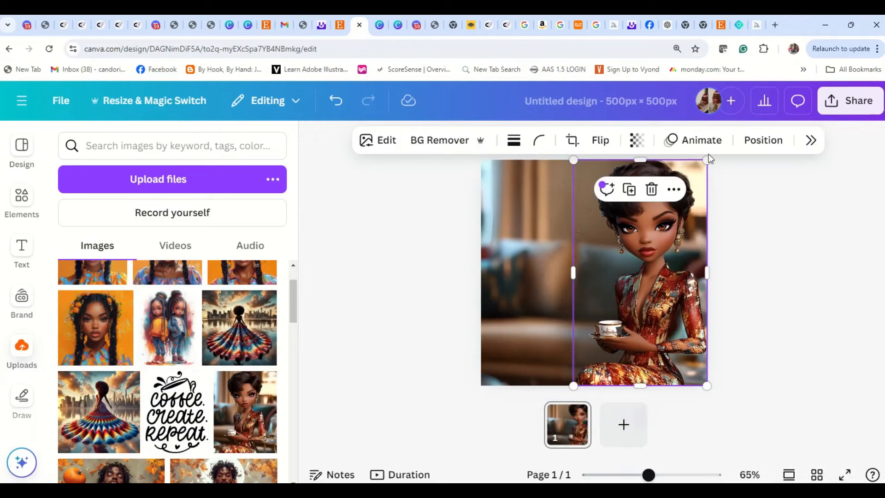
pyautogui.moveTo(706, 160); pyautogui.dragTo(696, 183)
pyautogui.click(787, 270)
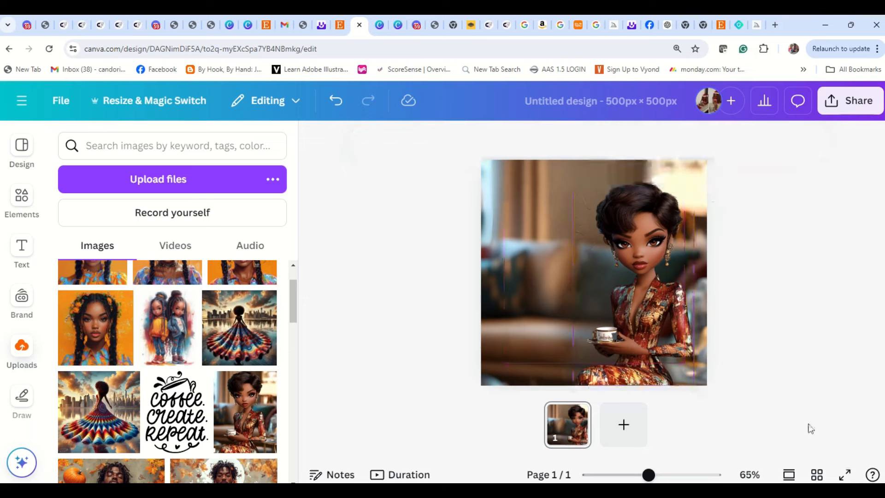
pyautogui.click(648, 384)
pyautogui.moveTo(646, 380); pyautogui.dragTo(655, 378)
pyautogui.click(844, 474)
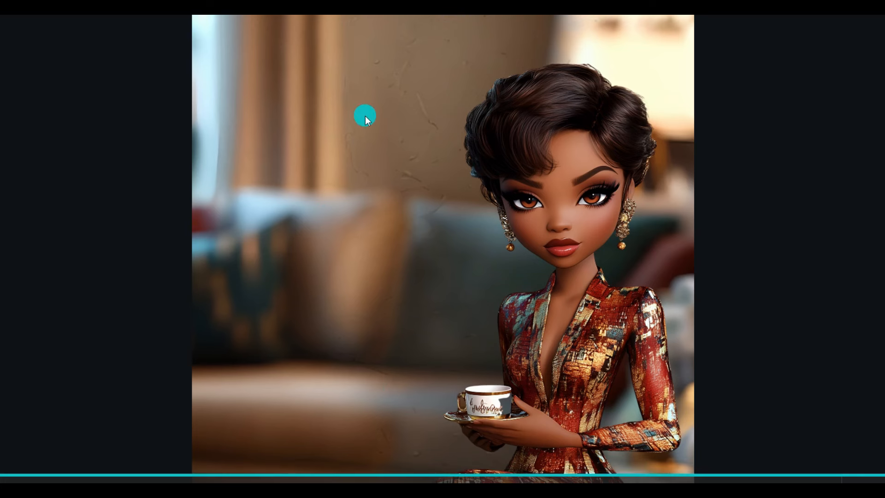
pyautogui.press('Escape')
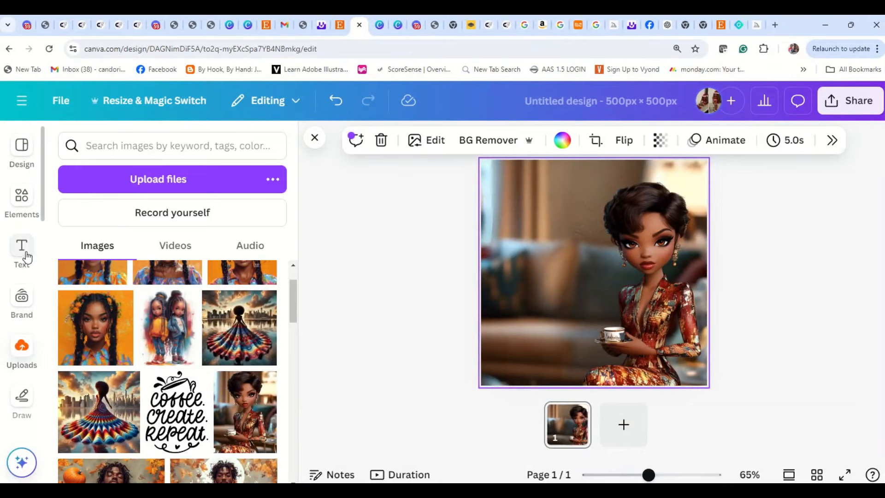
# - Browse the ready-made font combinations for a text style that suits the design
pyautogui.click(23, 254)
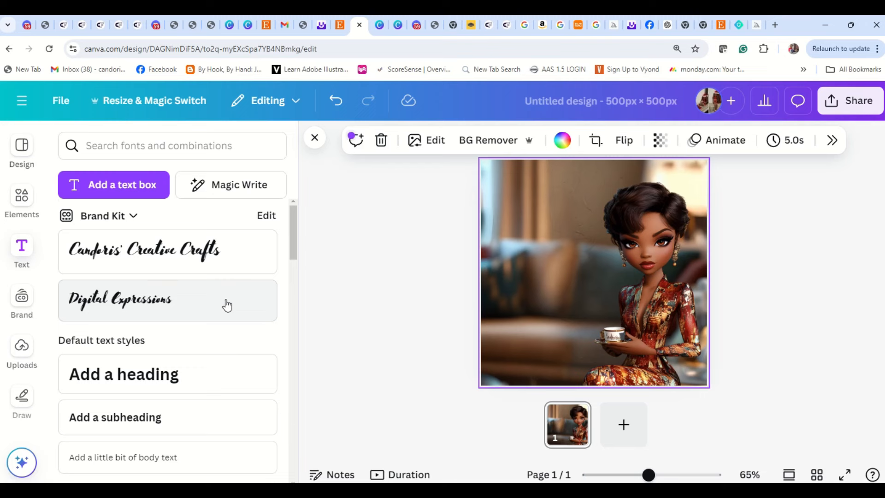
pyautogui.scroll(-6, 226, 306)
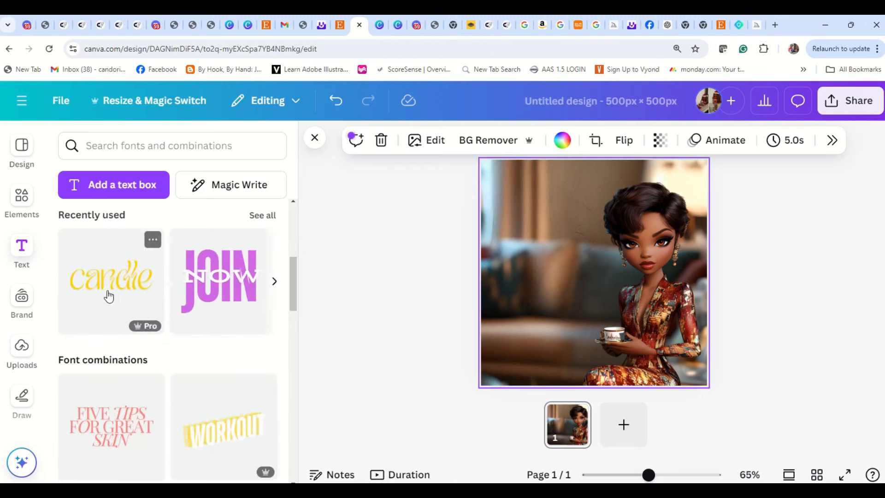
pyautogui.scroll(-2, 223, 308)
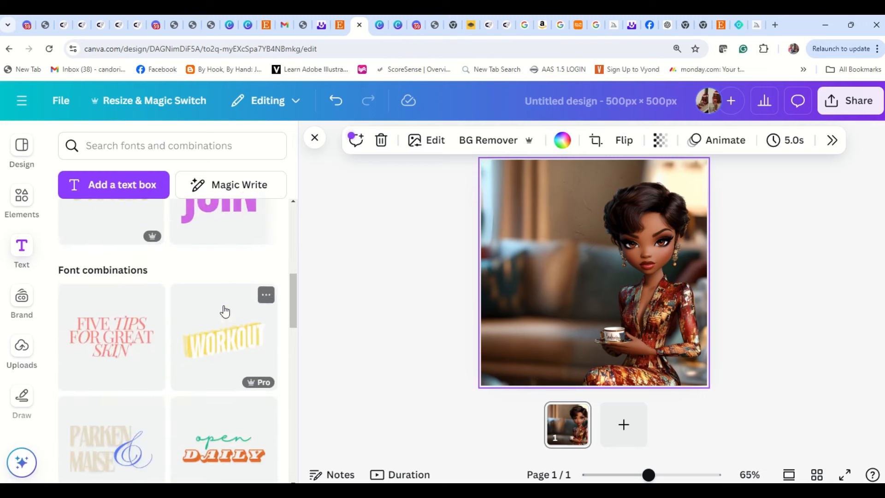
pyautogui.scroll(8, 222, 309)
pyautogui.scroll(-8, 166, 304)
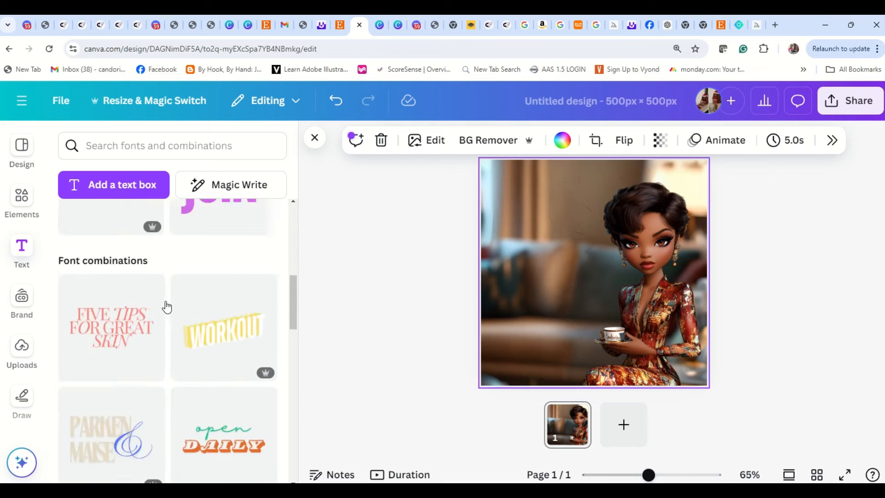
pyautogui.scroll(-9, 166, 307)
pyautogui.scroll(-5, 167, 307)
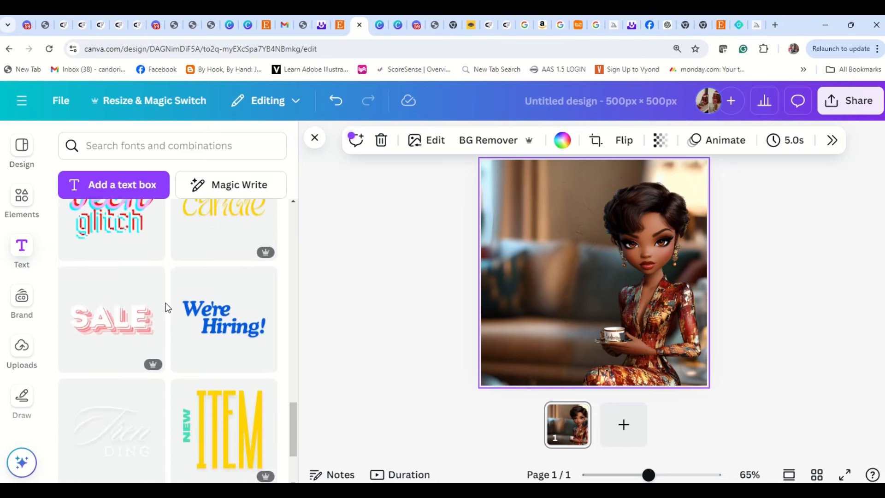
pyautogui.scroll(-8, 166, 308)
pyautogui.scroll(-7, 167, 307)
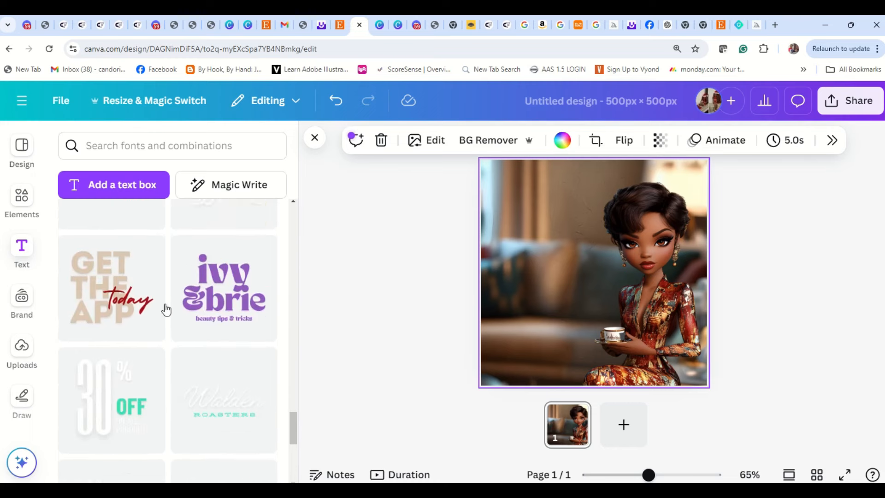
pyautogui.scroll(-5, 166, 309)
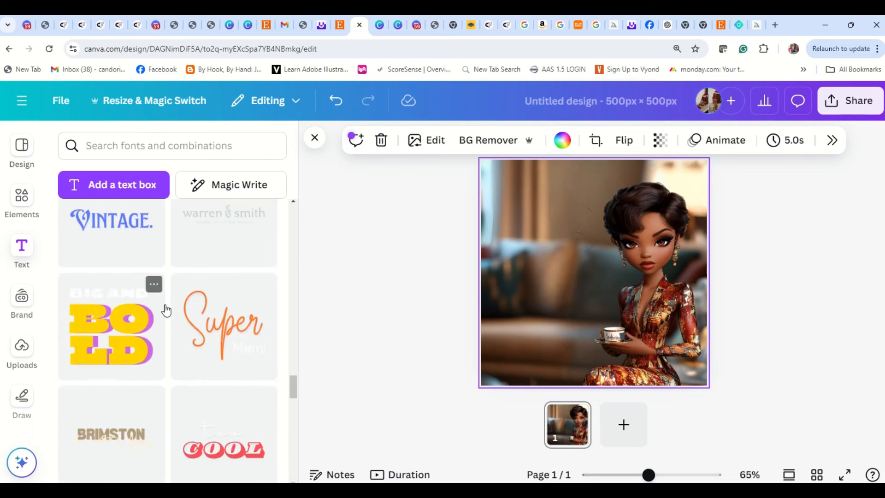
pyautogui.scroll(-7, 166, 309)
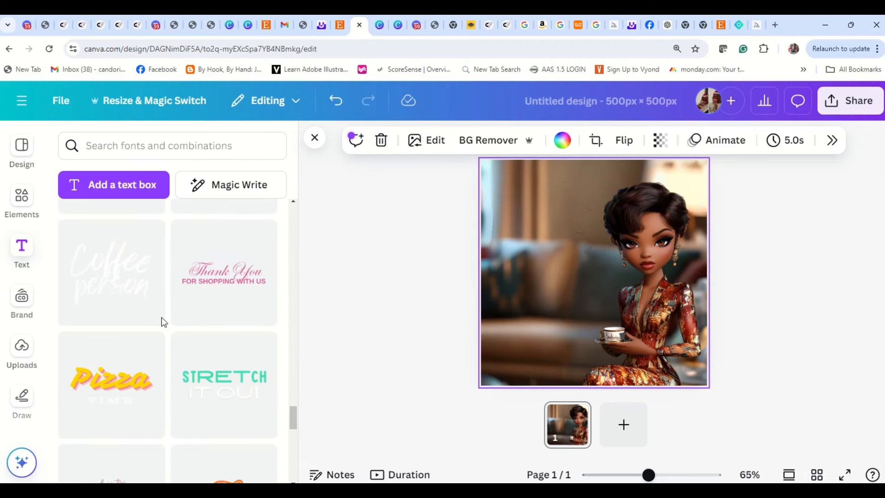
pyautogui.scroll(-7, 162, 322)
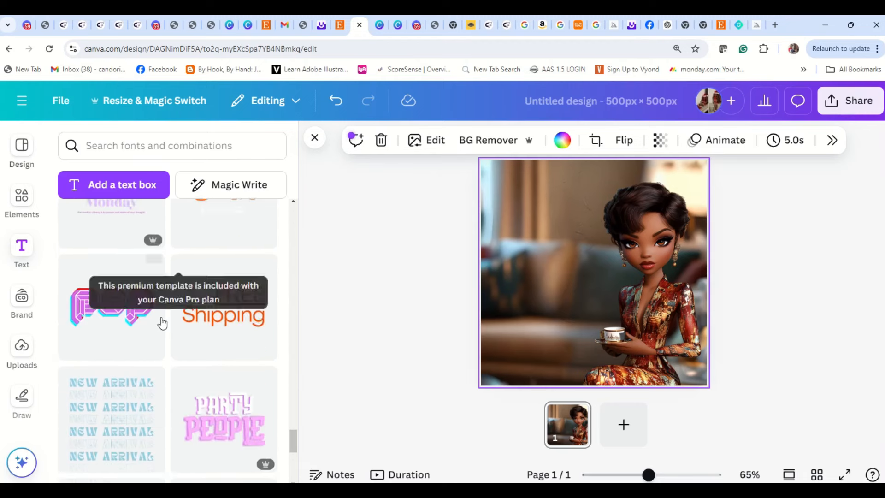
pyautogui.scroll(-7, 161, 322)
pyautogui.scroll(-5, 162, 322)
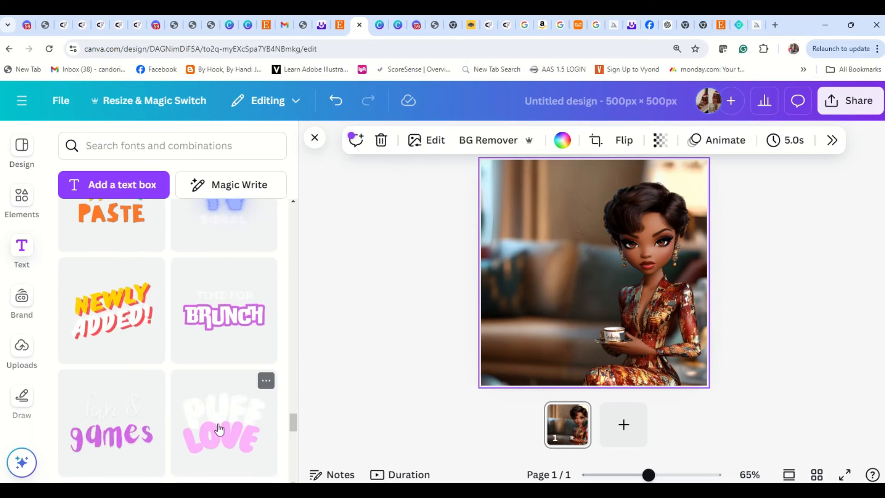
pyautogui.scroll(-8, 219, 429)
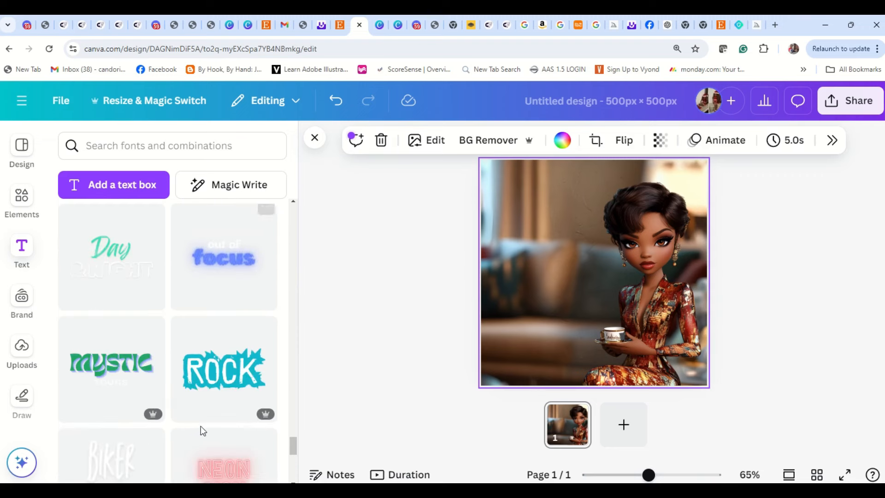
pyautogui.scroll(-6, 200, 426)
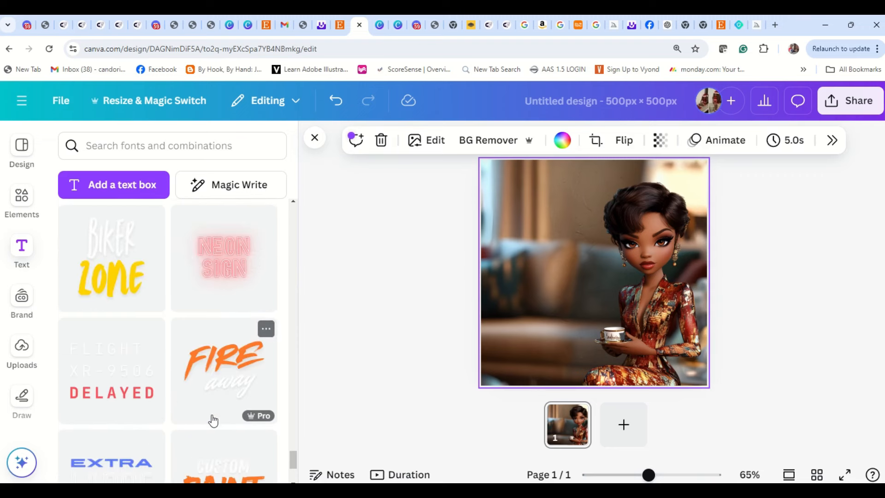
pyautogui.scroll(-4, 211, 419)
pyautogui.scroll(15, 213, 421)
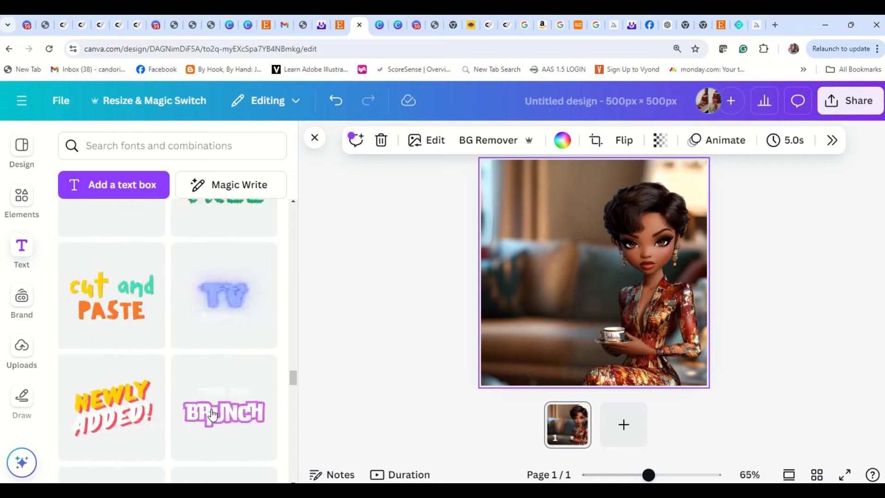
pyautogui.scroll(10, 213, 413)
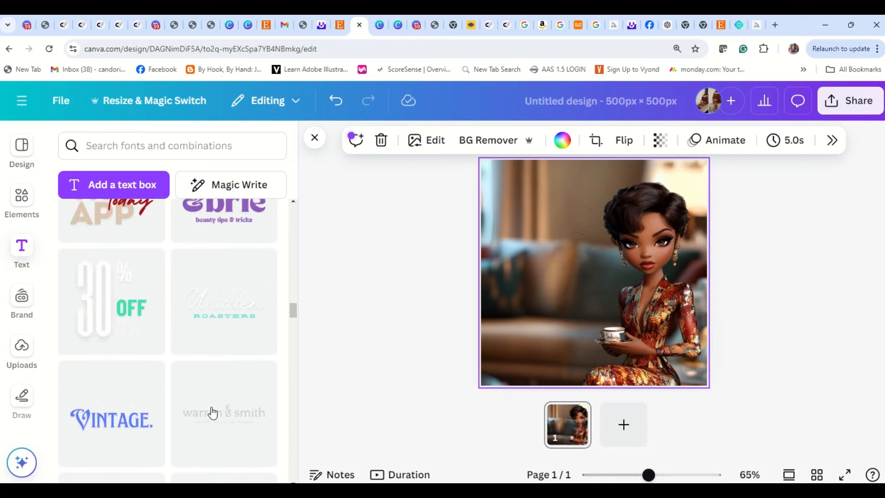
pyautogui.scroll(8, 213, 412)
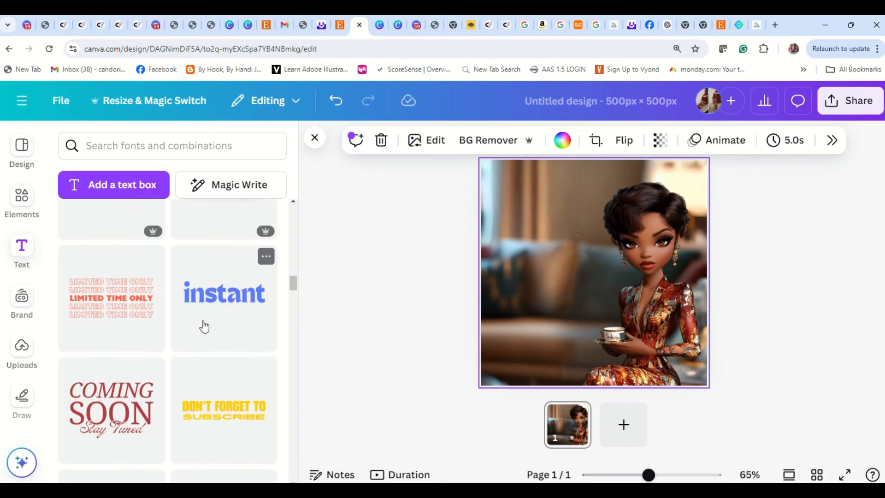
pyautogui.scroll(3, 204, 326)
pyautogui.scroll(8, 204, 326)
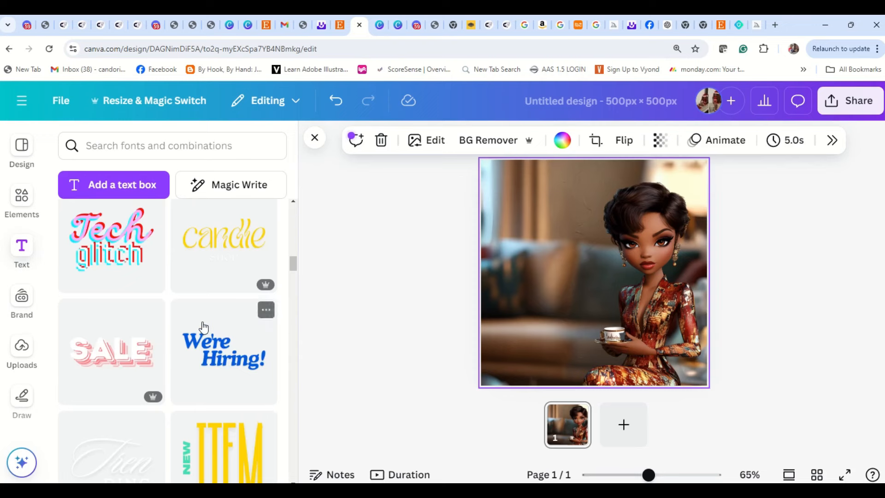
pyautogui.scroll(1, 203, 327)
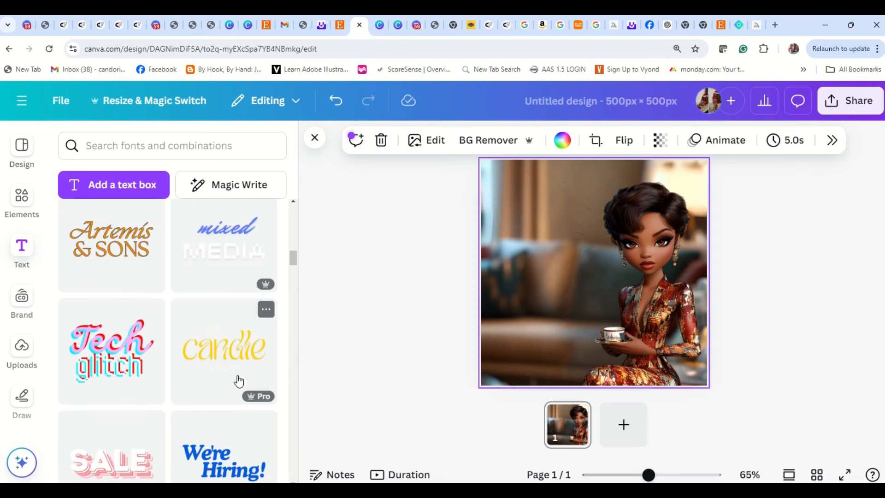
# - Add the yellow "candle SHOP" font combination to the page's upper-left area and delete its "SHOP" line
pyautogui.click(206, 347)
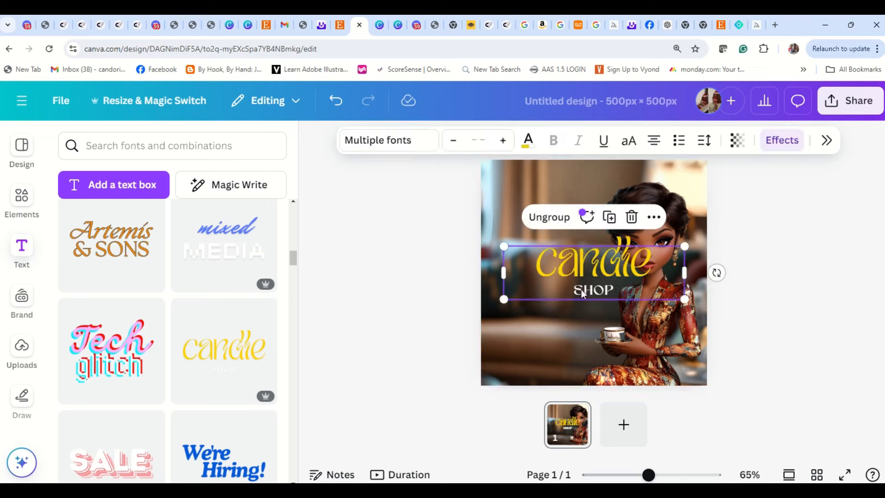
pyautogui.moveTo(583, 277); pyautogui.dragTo(532, 224)
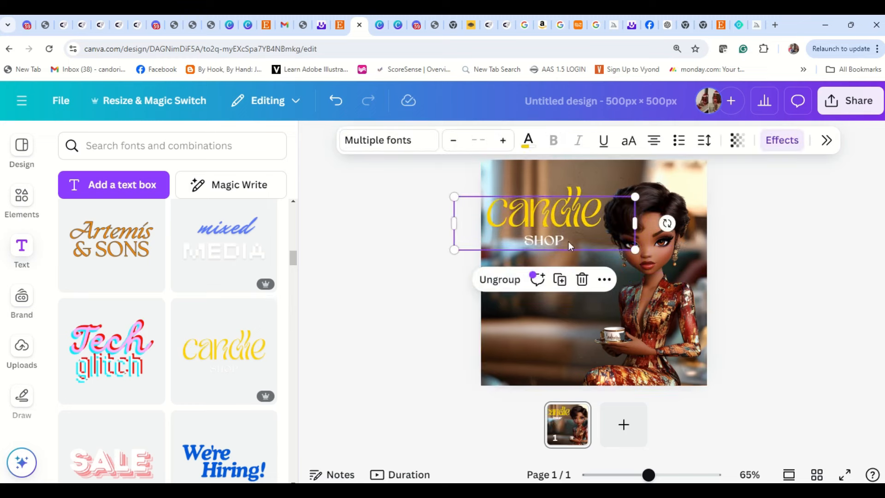
pyautogui.click(546, 242)
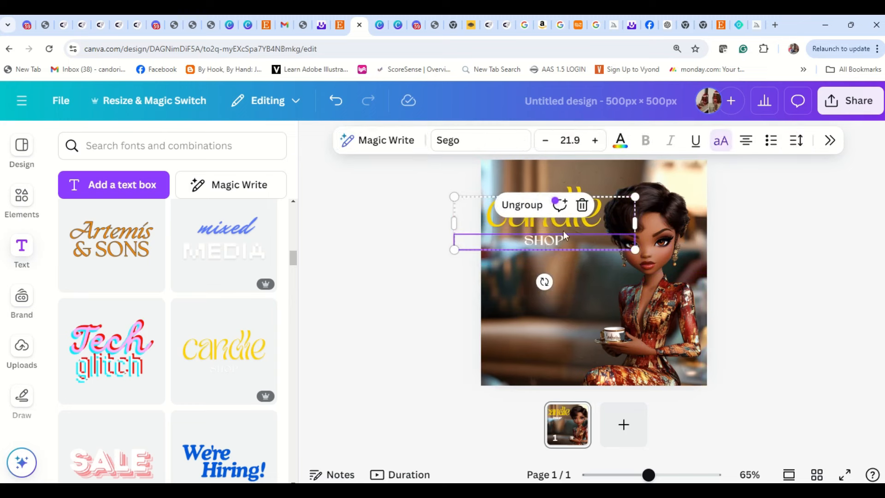
pyautogui.click(529, 223)
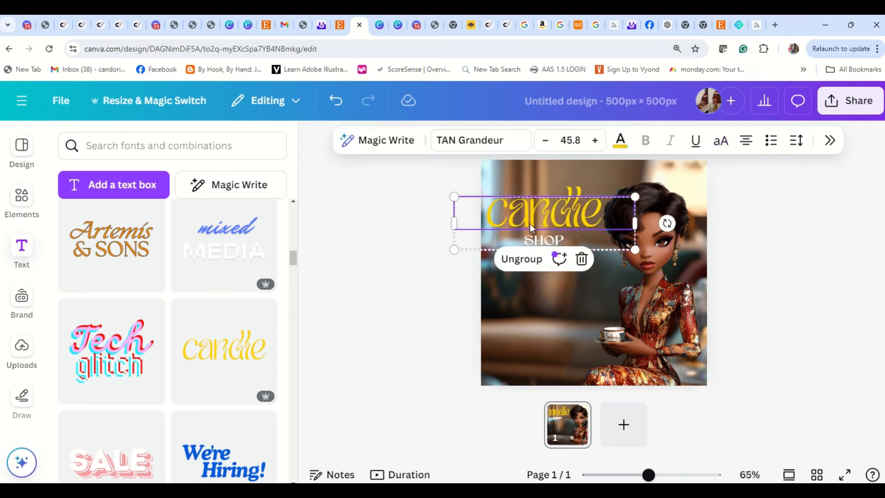
pyautogui.click(550, 242)
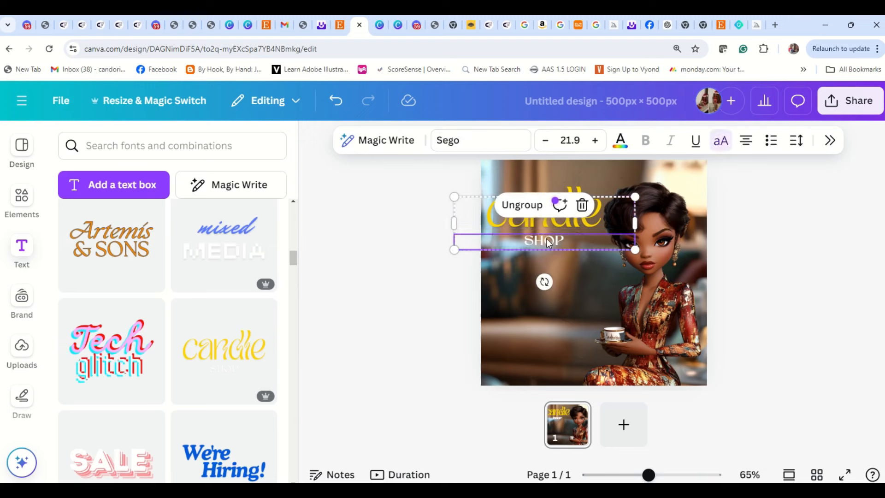
pyautogui.doubleClick(546, 239)
pyautogui.click(583, 256)
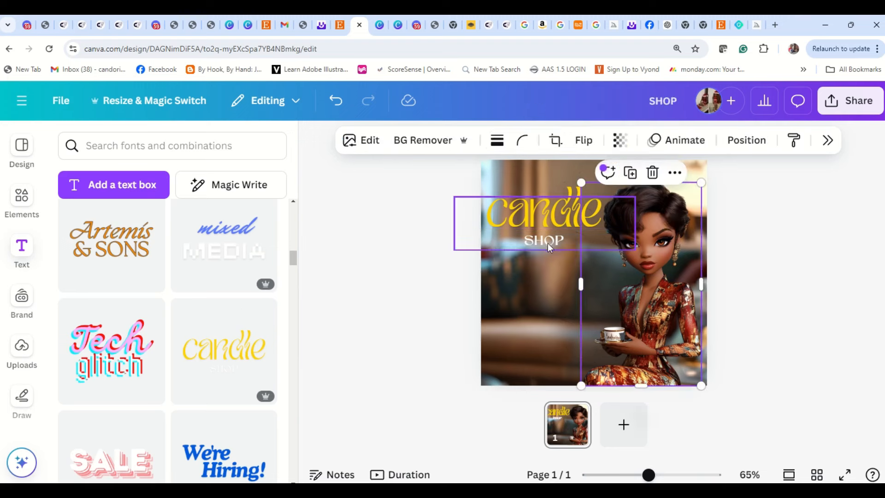
pyautogui.click(548, 247)
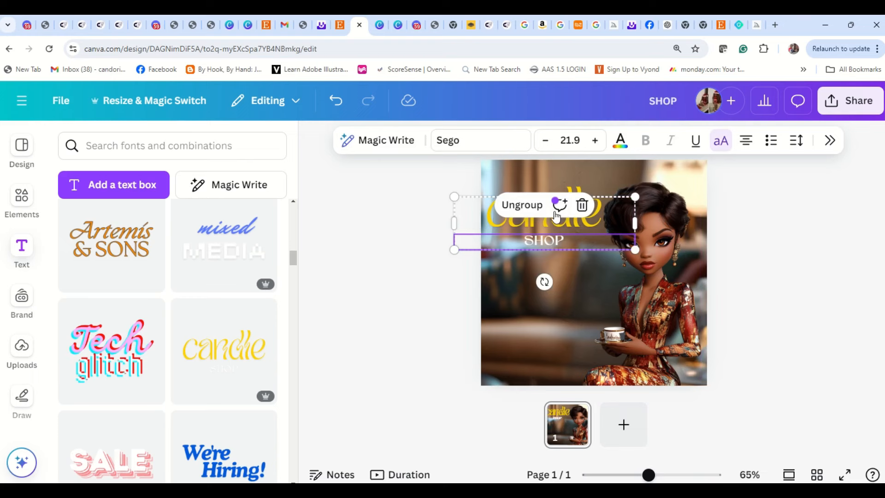
pyautogui.click(582, 206)
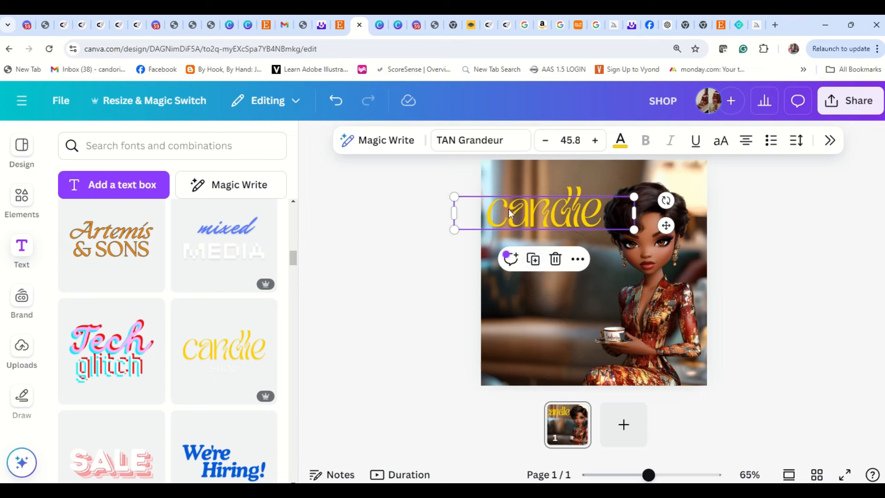
# - Shrink the "candle" text to font size 31 and fit it beside the woman's head at the page's left edge
pyautogui.moveTo(455, 195); pyautogui.dragTo(500, 205)
pyautogui.moveTo(585, 222); pyautogui.dragTo(563, 209)
pyautogui.moveTo(602, 221); pyautogui.dragTo(563, 212)
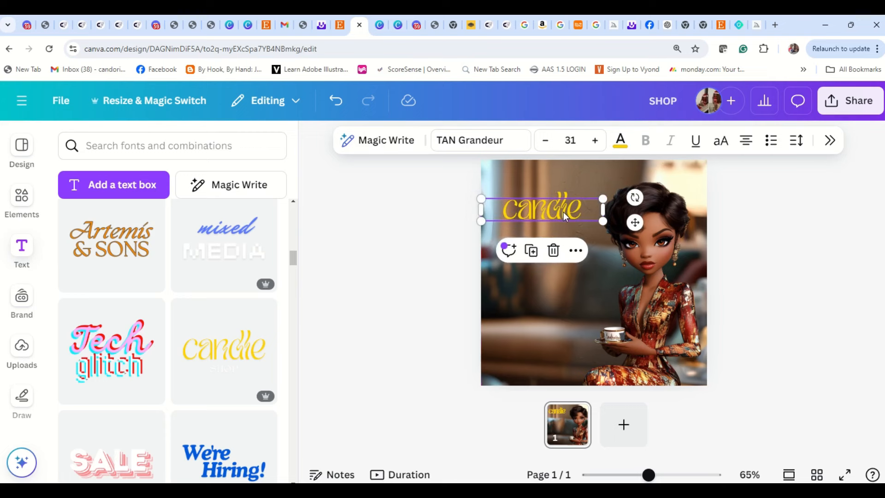
# - Change the "candle" text color to white
pyautogui.click(621, 140)
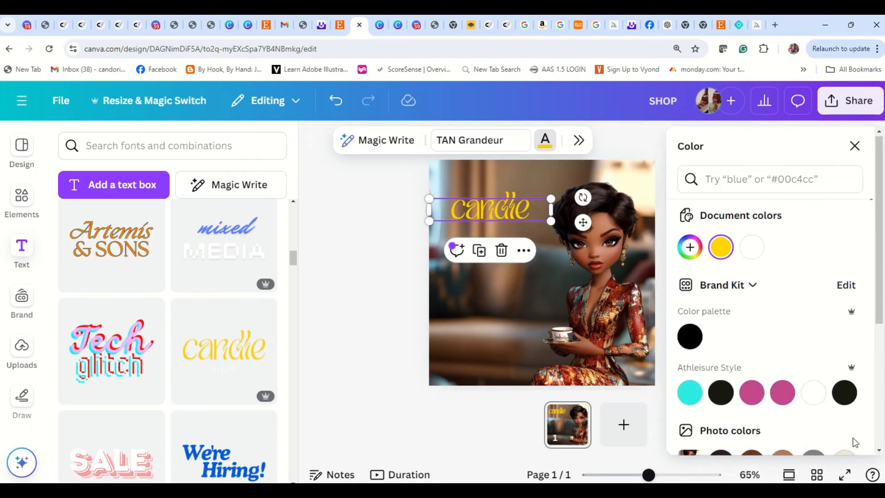
pyautogui.click(813, 392)
pyautogui.click(375, 253)
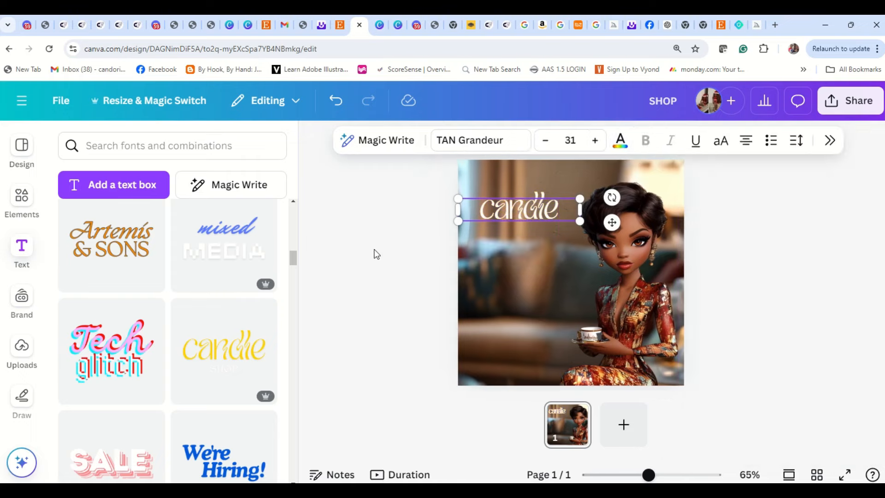
# - Replace the word "candle" with "Coffee"
pyautogui.click(549, 207)
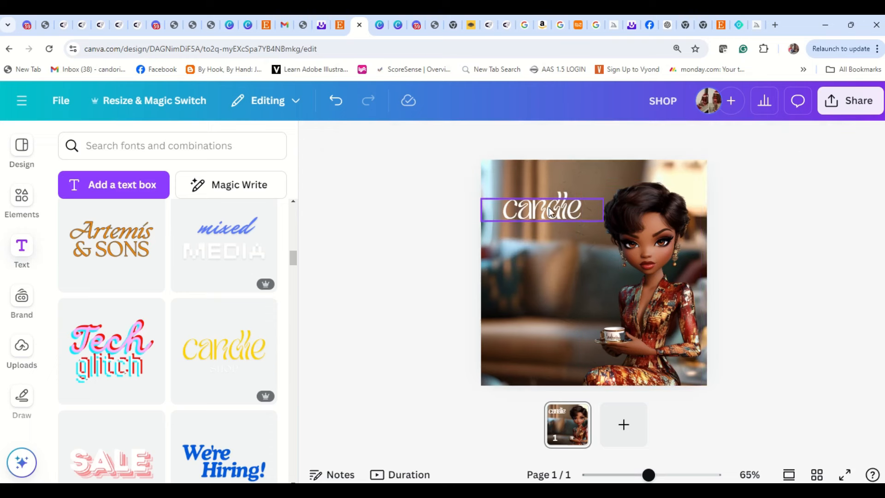
pyautogui.click(549, 207)
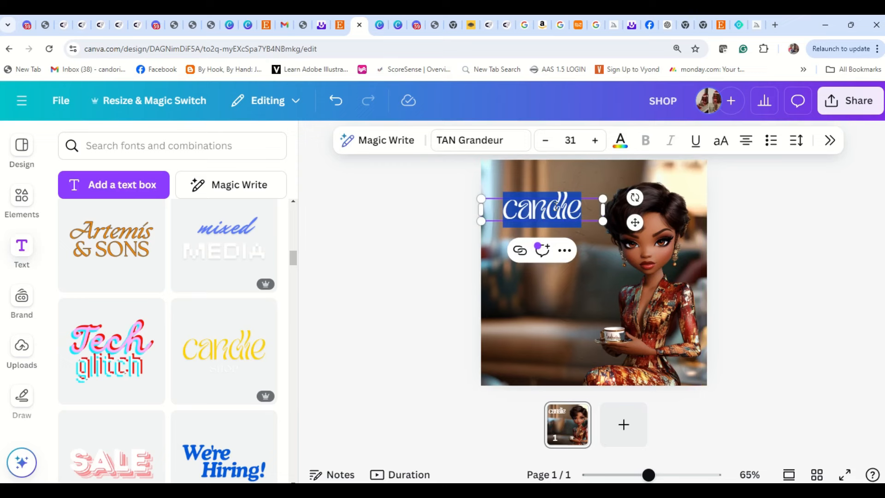
pyautogui.write('C')
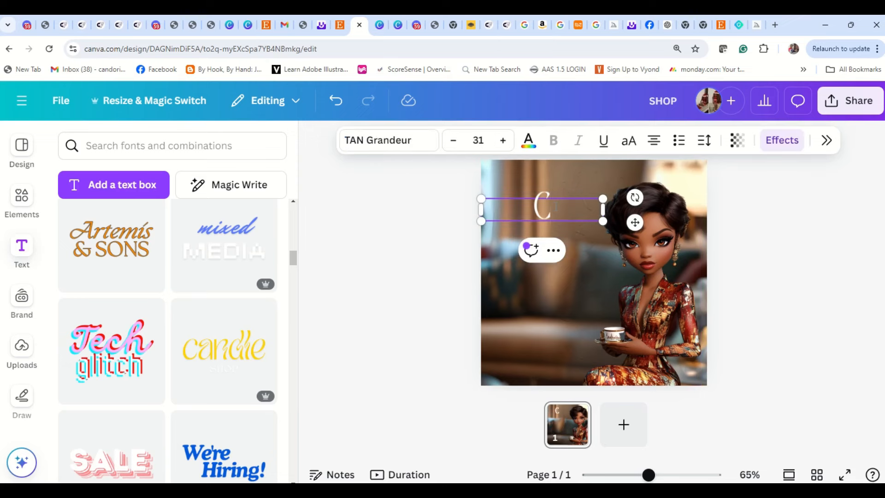
pyautogui.write('ra')
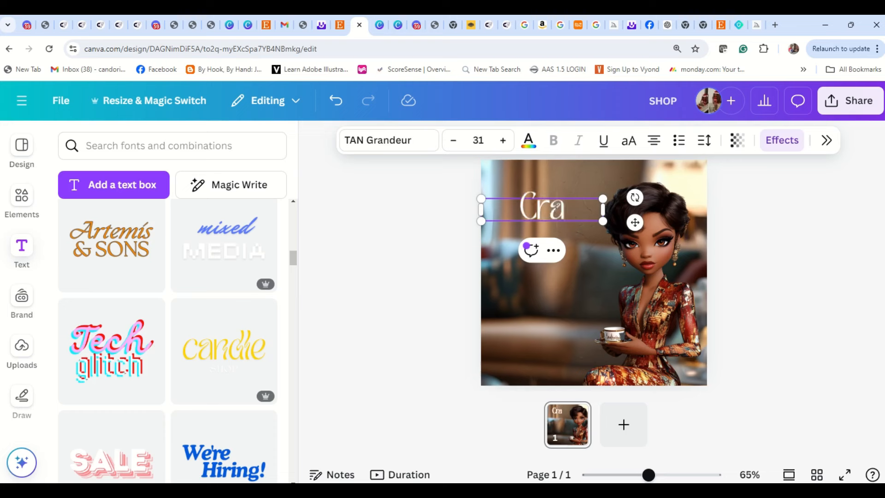
pyautogui.press('BackSpace')
pyautogui.press('BackSpace')
pyautogui.write('affe')
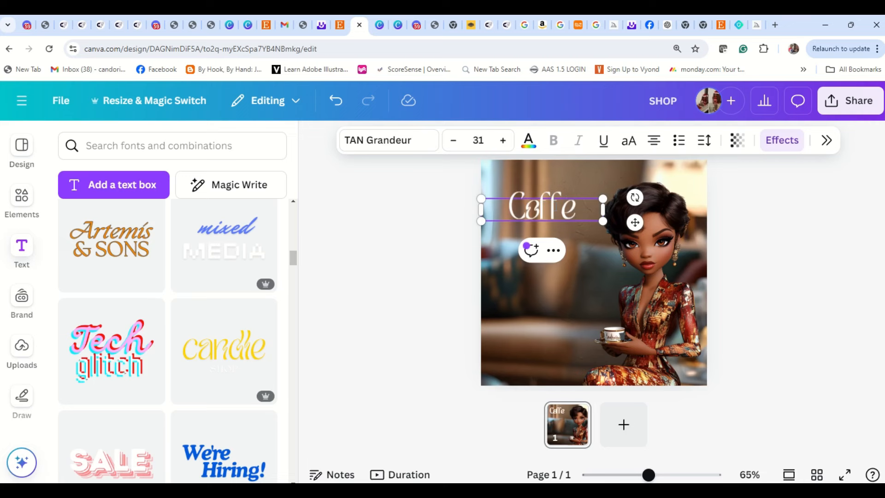
pyautogui.write('e')
pyautogui.click(437, 258)
# - Duplicate the "Coffee" text and place the copy just below the original, slightly to its right
pyautogui.click(524, 218)
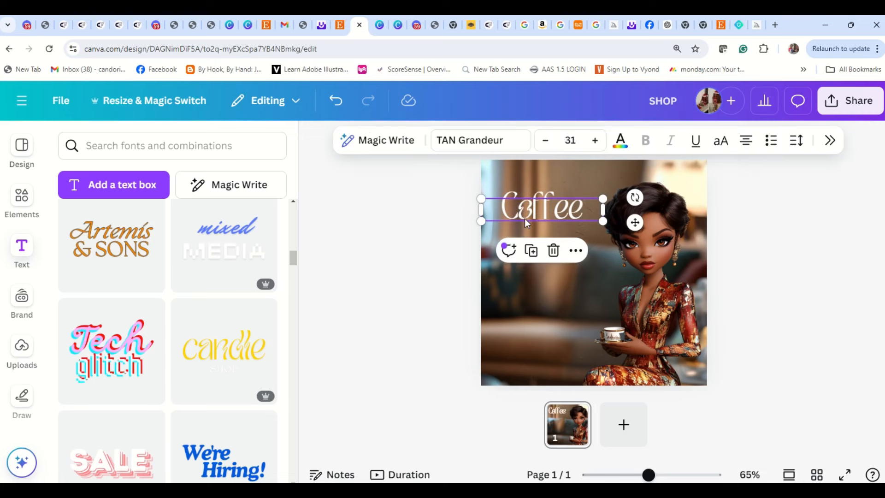
pyautogui.click(531, 251)
pyautogui.moveTo(559, 217); pyautogui.dragTo(561, 245)
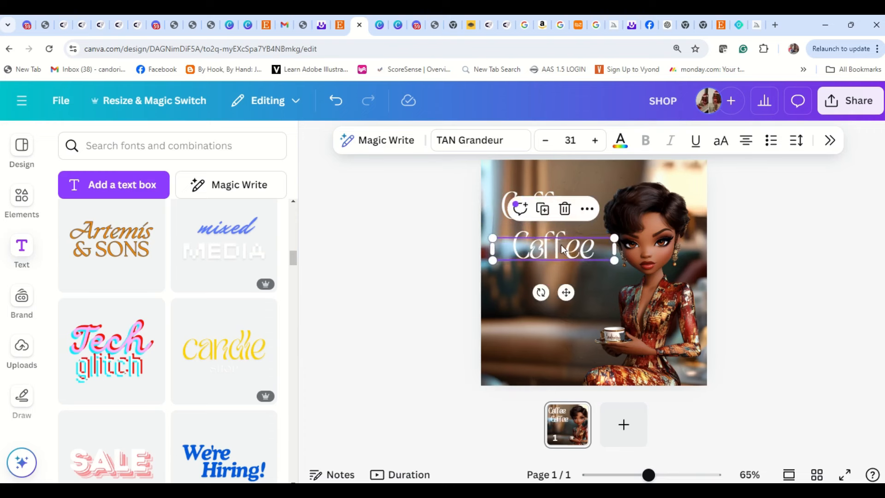
# - Replace the duplicated "Coffee" text with "Craft"
pyautogui.doubleClick(565, 254)
pyautogui.write('Craft')
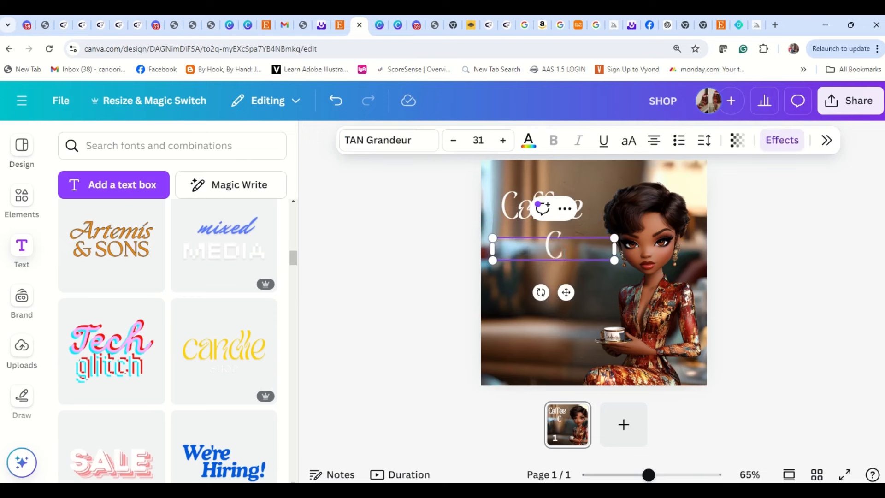
pyautogui.click(452, 286)
pyautogui.click(545, 257)
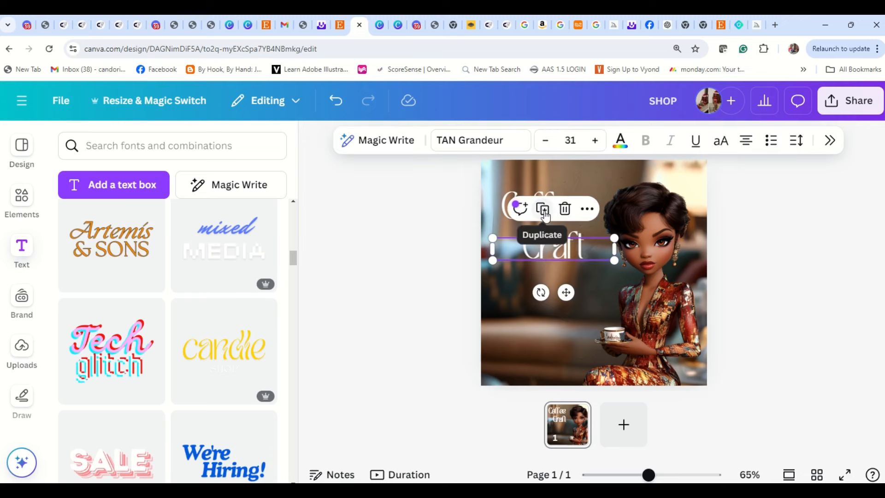
# - Duplicate the "Craft" text, place the copy just below it, and change the copy's wording to "Repeat"
pyautogui.click(544, 212)
pyautogui.moveTo(560, 251); pyautogui.dragTo(569, 289)
pyautogui.doubleClick(569, 288)
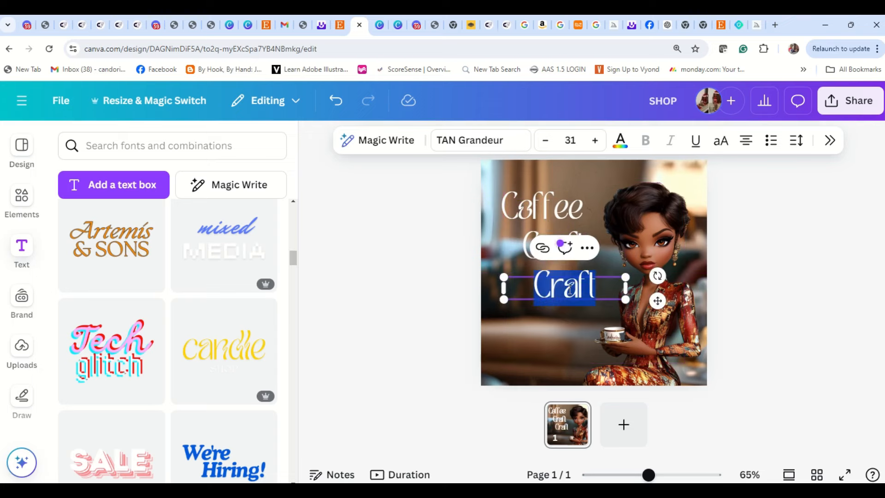
pyautogui.write('Repeat')
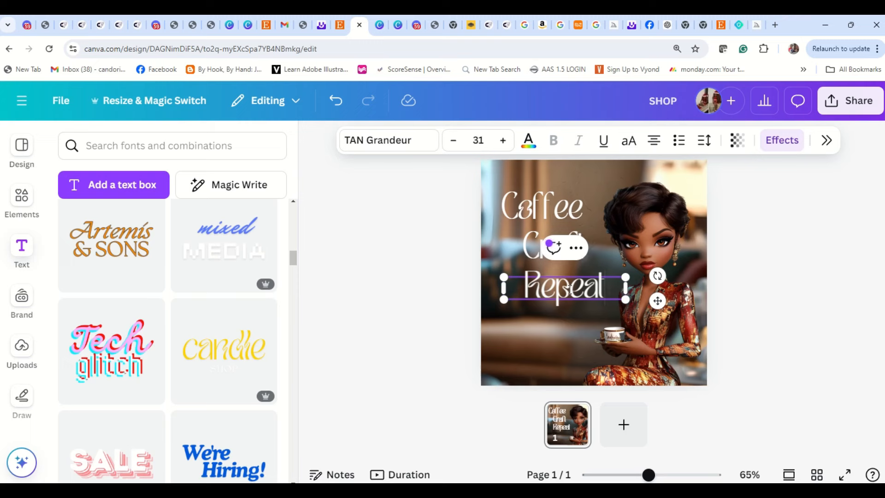
pyautogui.click(612, 154)
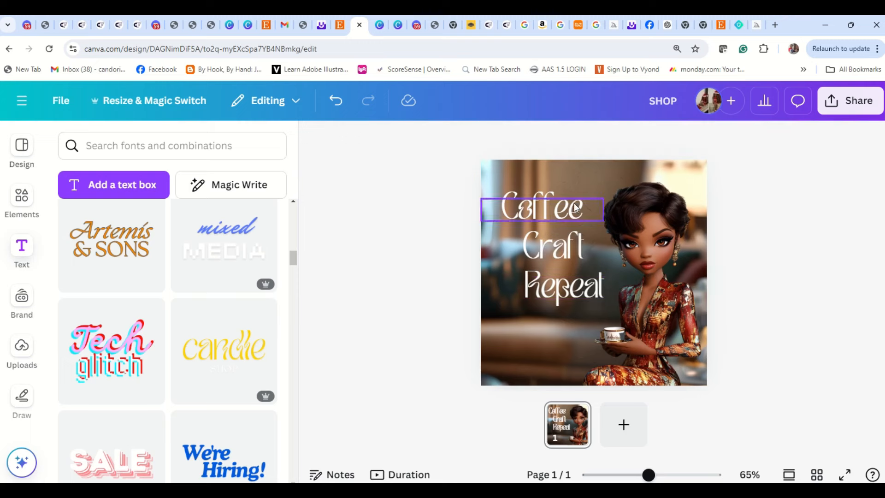
# - Preview the design full screen, then shift "Coffee" and "Craft" up and leftward so the three words step down diagonally
pyautogui.click(845, 475)
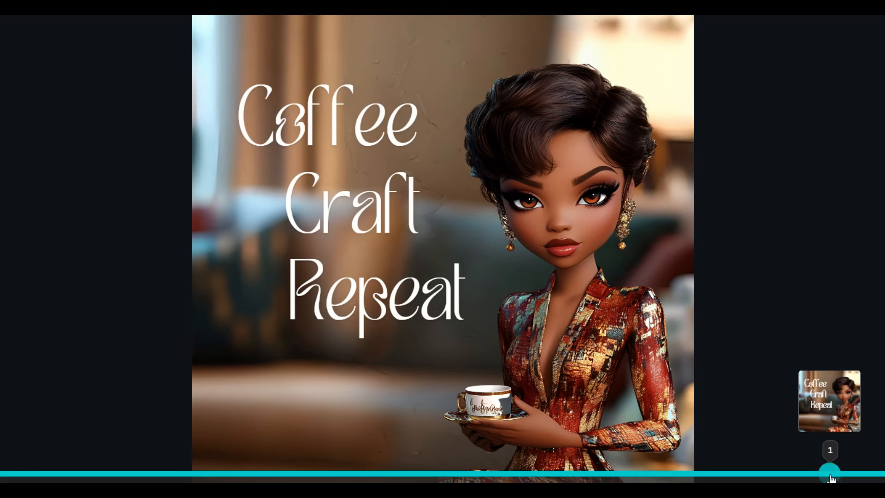
pyautogui.press('Escape')
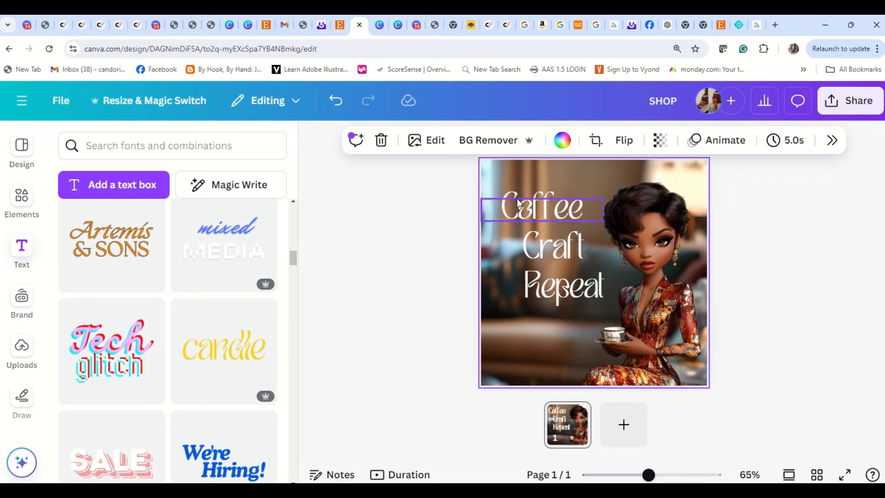
pyautogui.moveTo(534, 206); pyautogui.dragTo(527, 197)
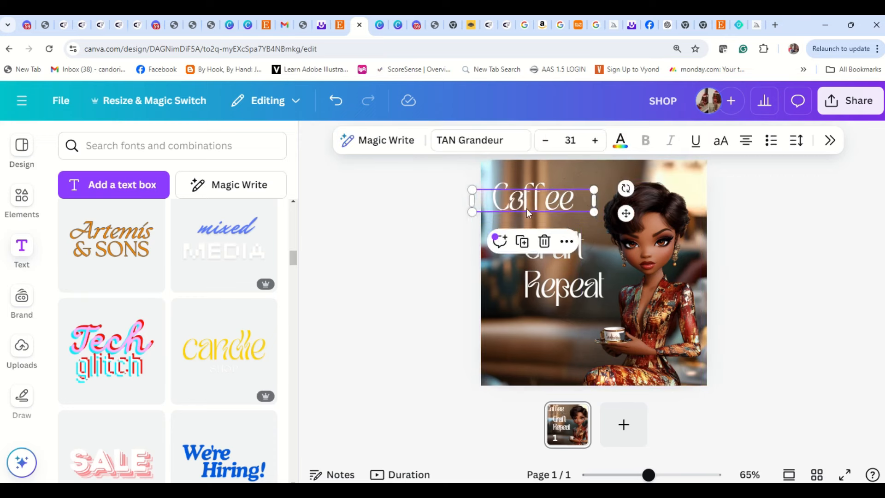
pyautogui.moveTo(561, 255); pyautogui.dragTo(545, 249)
pyautogui.moveTo(582, 288); pyautogui.dragTo(581, 288)
pyautogui.click(744, 352)
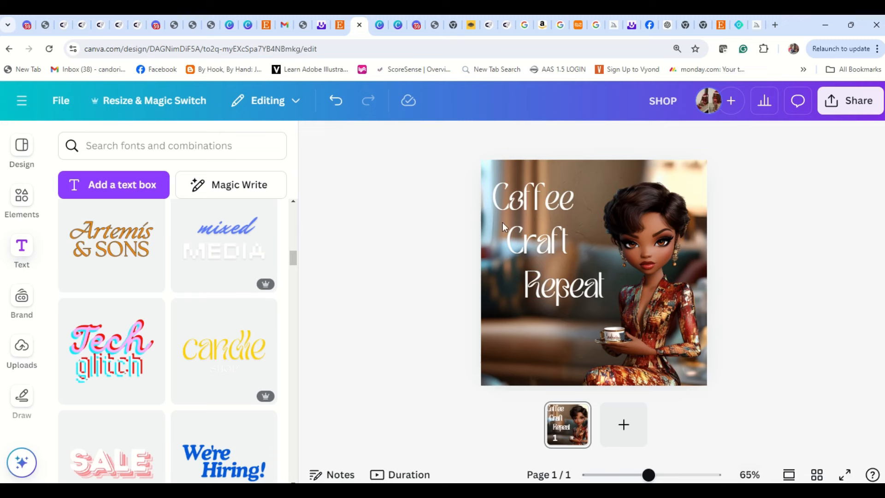
# - Check the rearranged text and the woman in a full-screen preview of the page
pyautogui.click(540, 355)
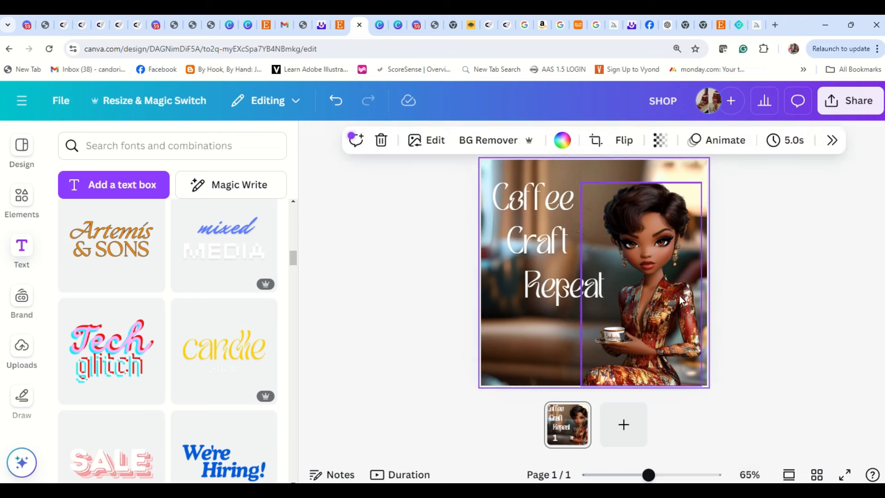
pyautogui.click(748, 290)
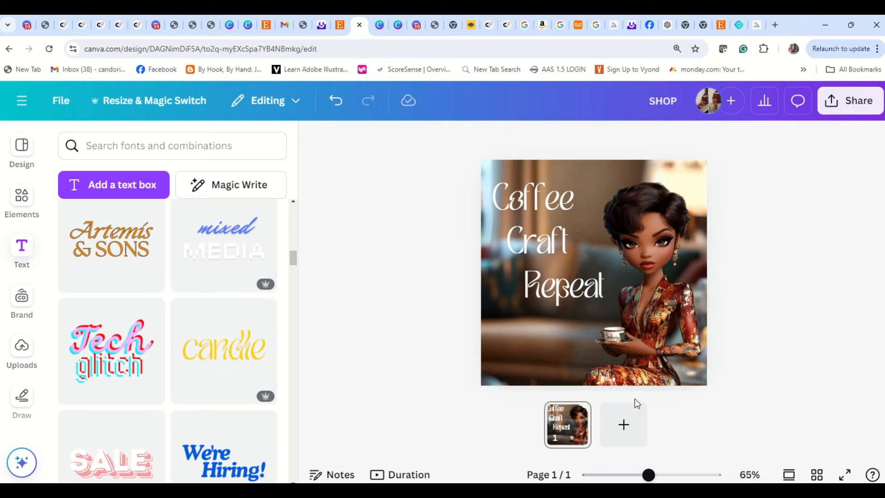
pyautogui.click(844, 476)
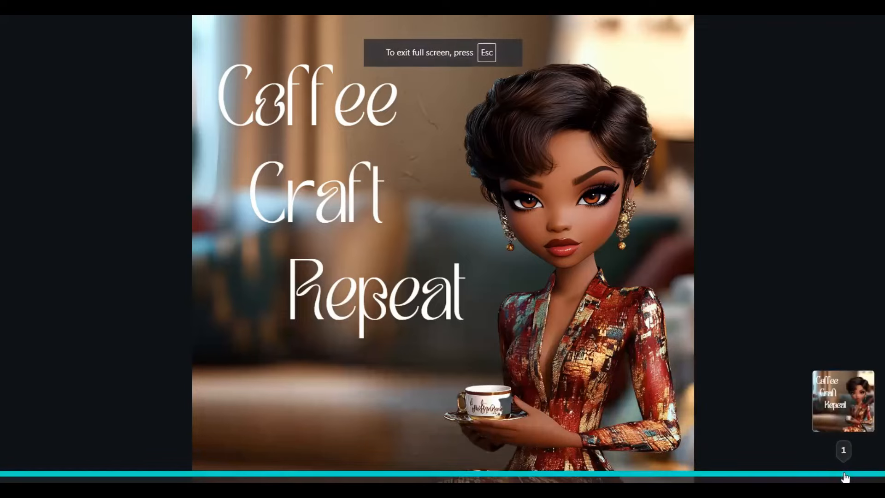
pyautogui.press('Escape')
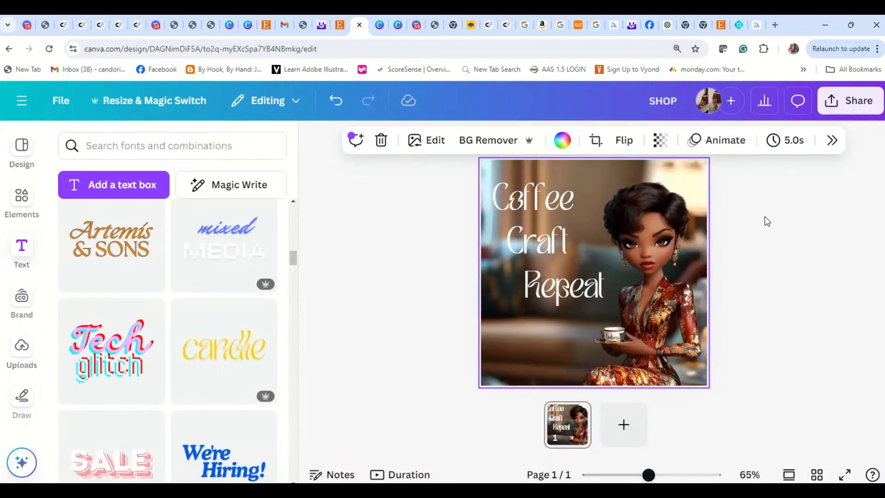
# - Download the design as a PNG file at size 1 (500 × 500 px)
pyautogui.click(844, 104)
pyautogui.scroll(-2, 722, 331)
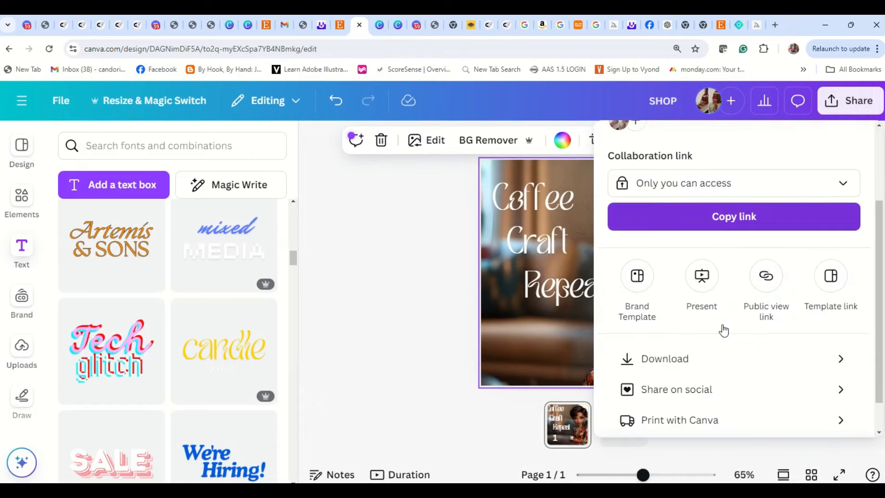
pyautogui.scroll(-1, 724, 330)
pyautogui.click(723, 330)
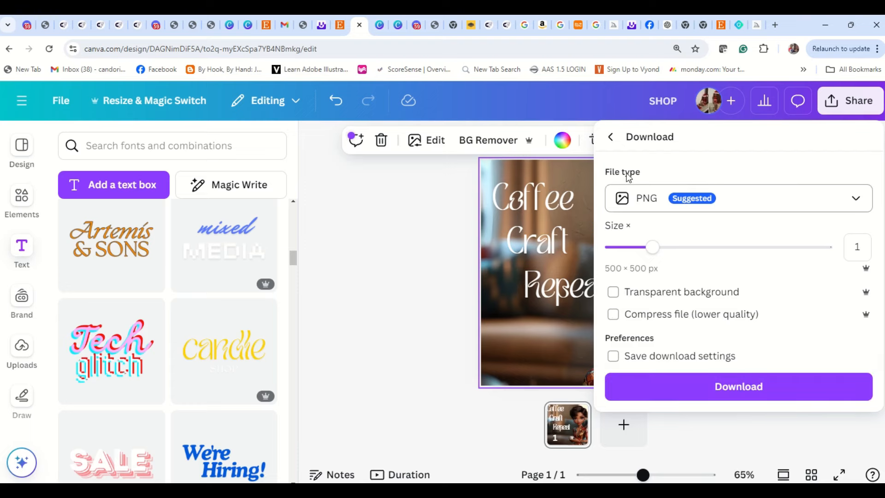
pyautogui.click(855, 200)
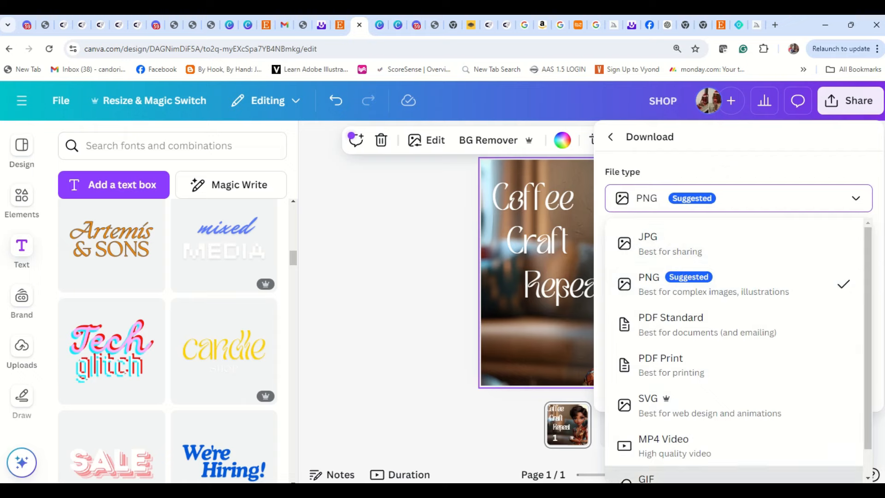
pyautogui.click(856, 202)
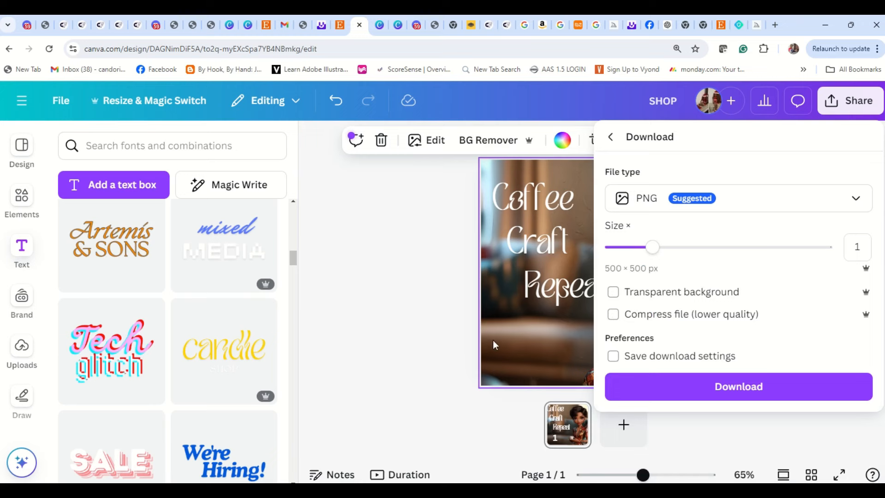
pyautogui.click(765, 358)
pyautogui.click(811, 388)
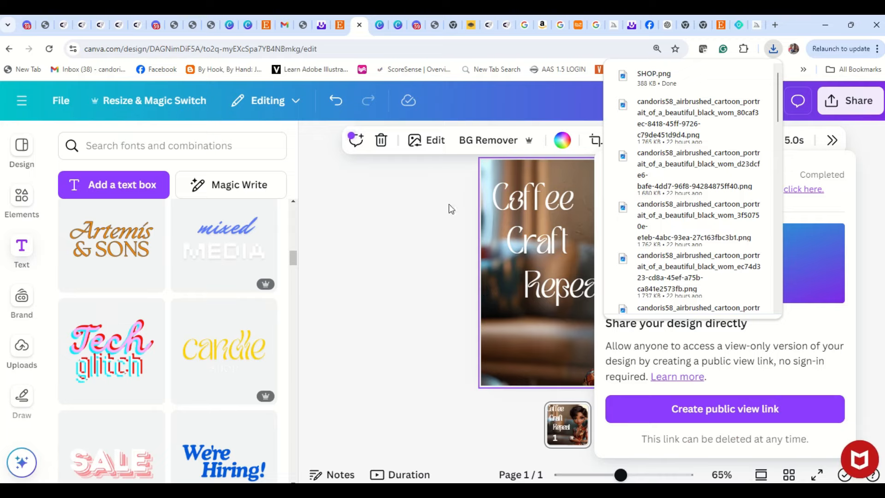
# - Open the Etsy Shop Manager listings page in a new browser tab
pyautogui.click(774, 25)
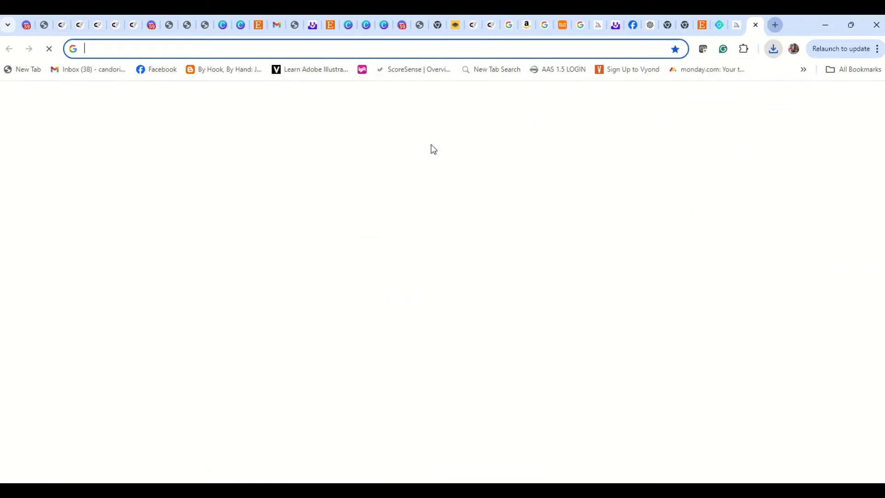
pyautogui.click(432, 49)
pyautogui.write('etsy.com/your/shops/me/tools/listings?ref=seller-platform-mcnav')
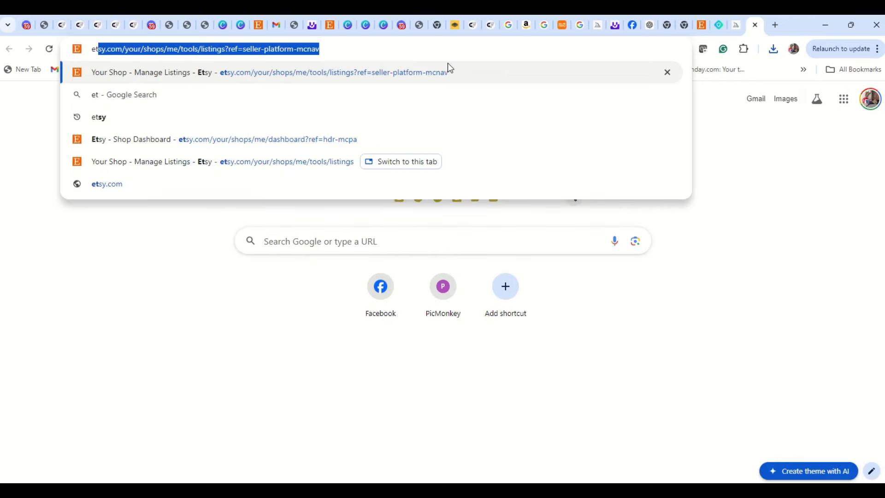
pyautogui.click(449, 68)
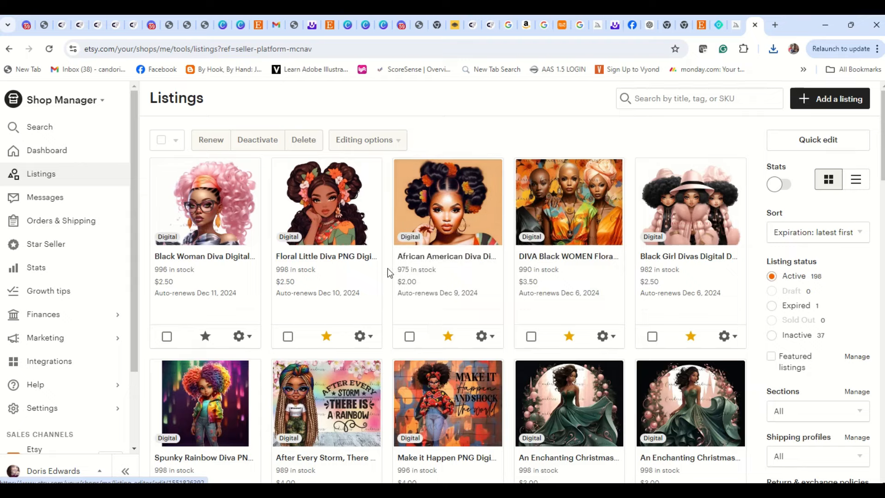
# - Browse the shop's active listings to find the sunflower diva product
pyautogui.scroll(-1, 429, 221)
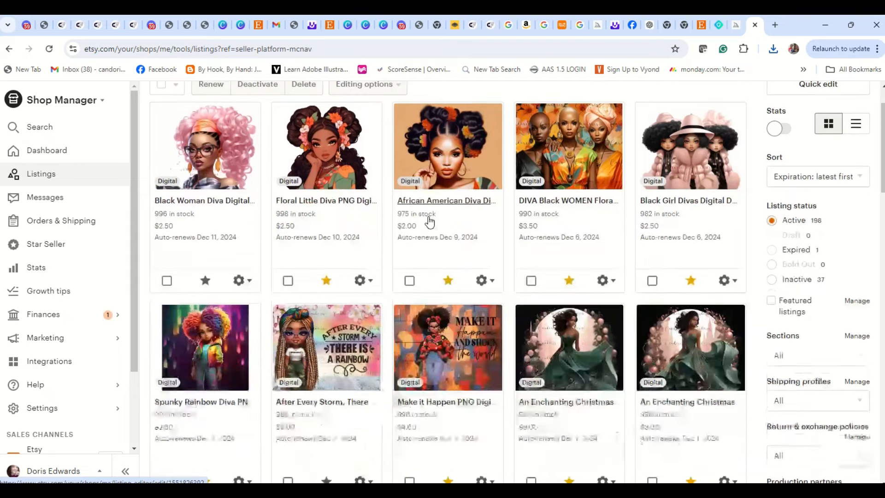
pyautogui.scroll(1, 428, 221)
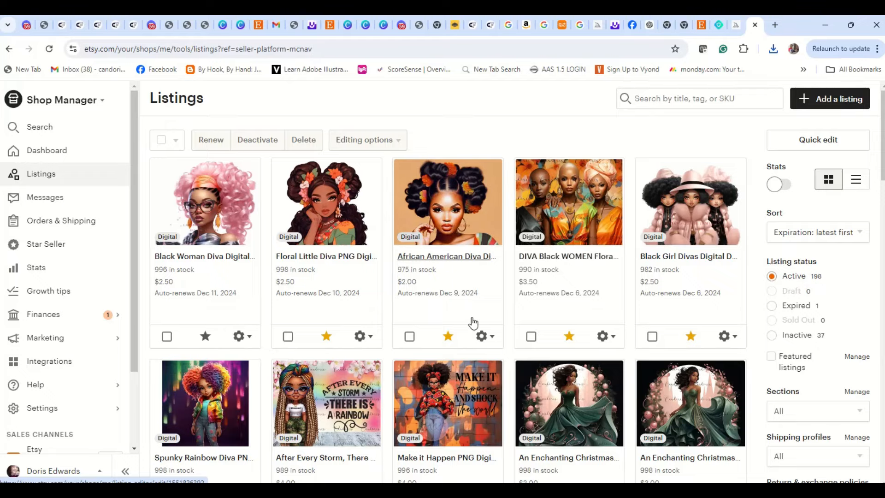
pyautogui.scroll(-5, 473, 321)
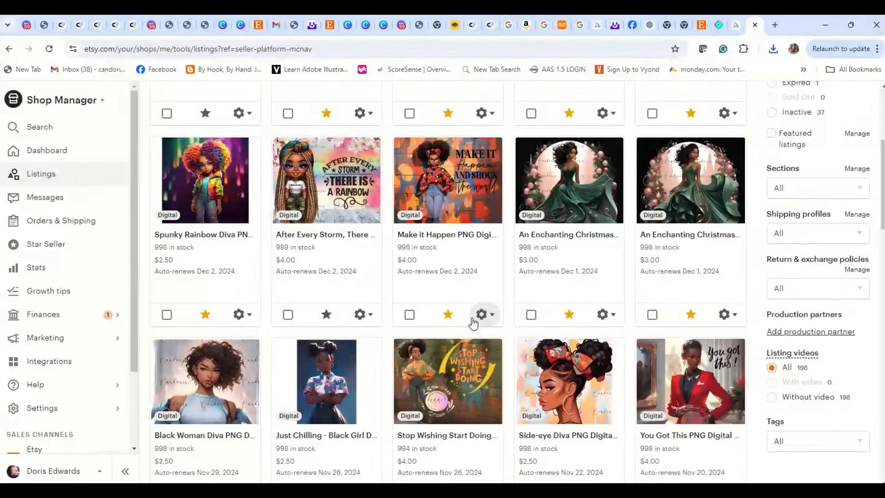
pyautogui.scroll(-1, 473, 321)
pyautogui.scroll(-5, 473, 321)
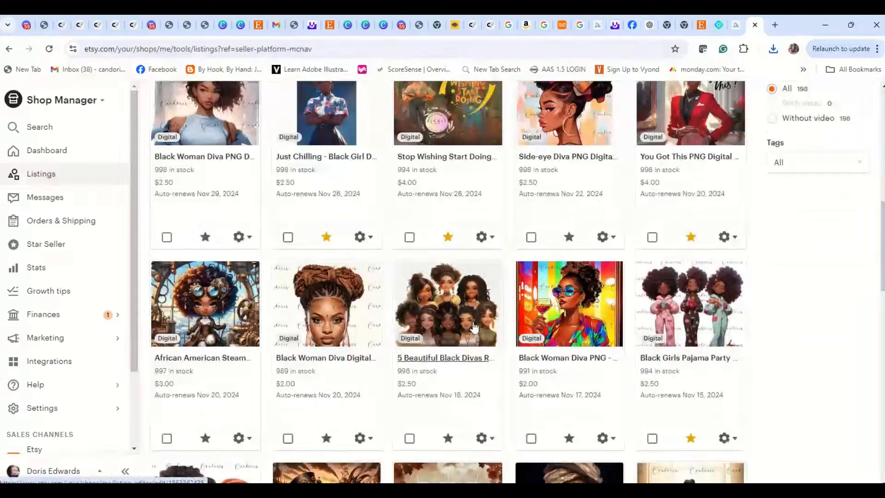
pyautogui.scroll(-4, 474, 326)
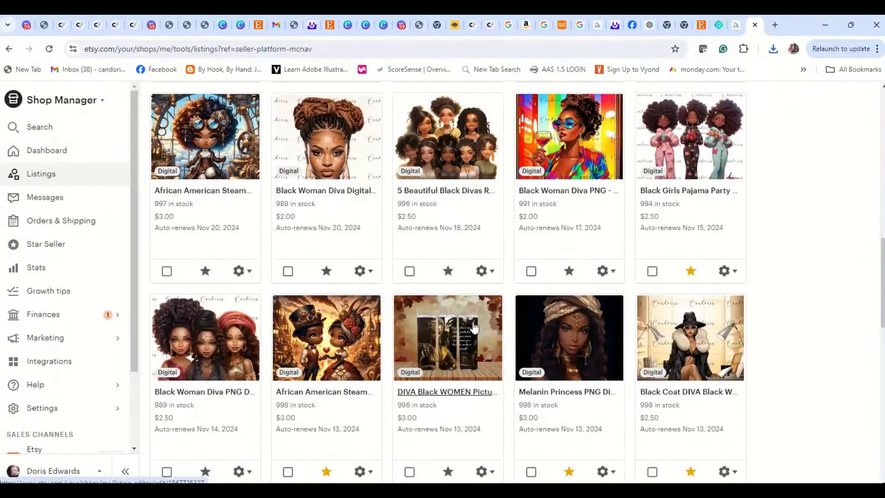
pyautogui.scroll(-6, 473, 326)
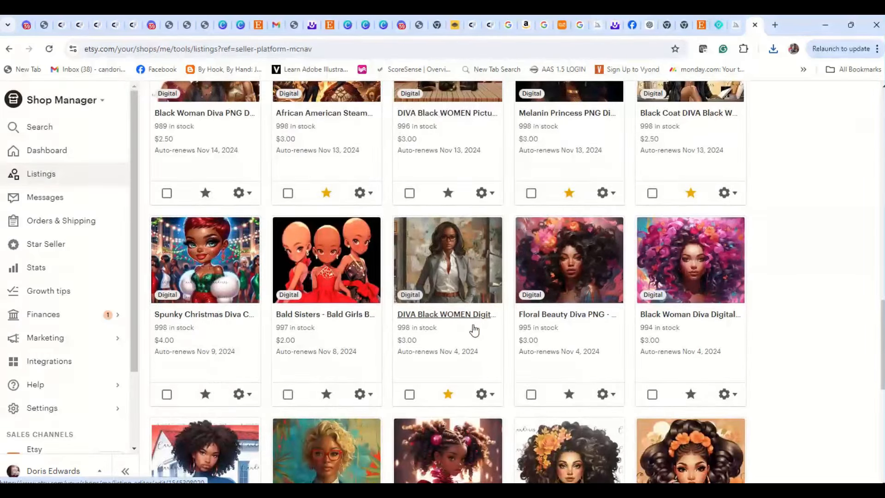
pyautogui.scroll(-3, 473, 330)
pyautogui.scroll(-1, 473, 333)
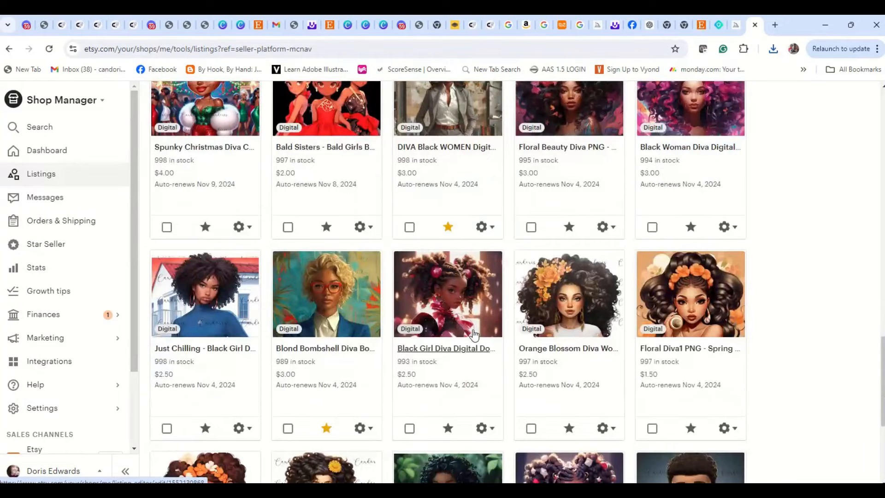
pyautogui.scroll(-1, 474, 336)
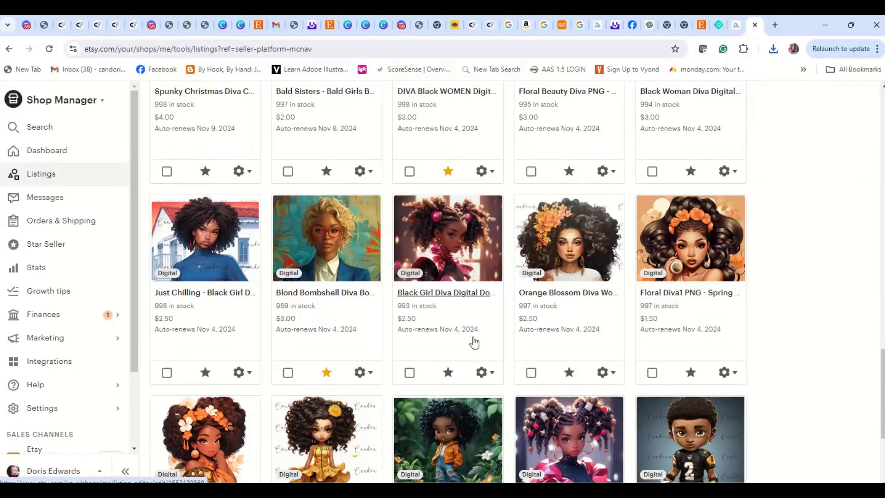
# - Open the "Sunflower Diva Black Women PNG" listing for editing and delete its primary photo
pyautogui.scroll(-2, 474, 343)
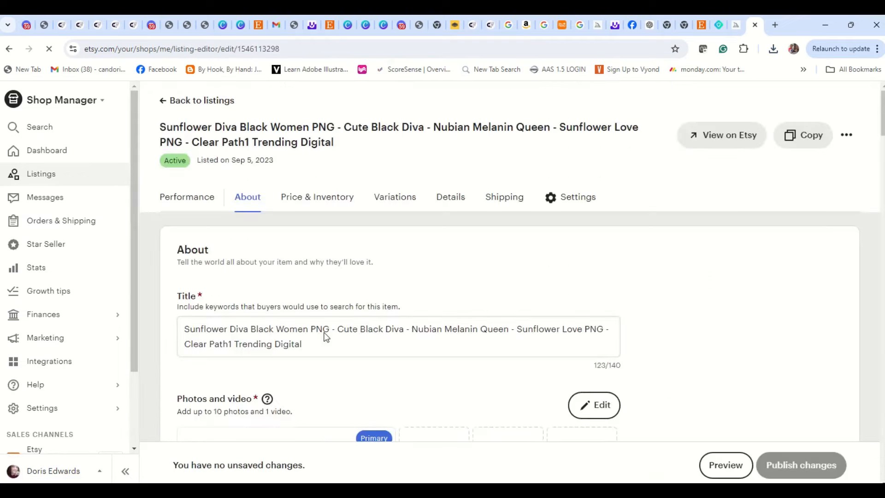
pyautogui.scroll(-5, 341, 332)
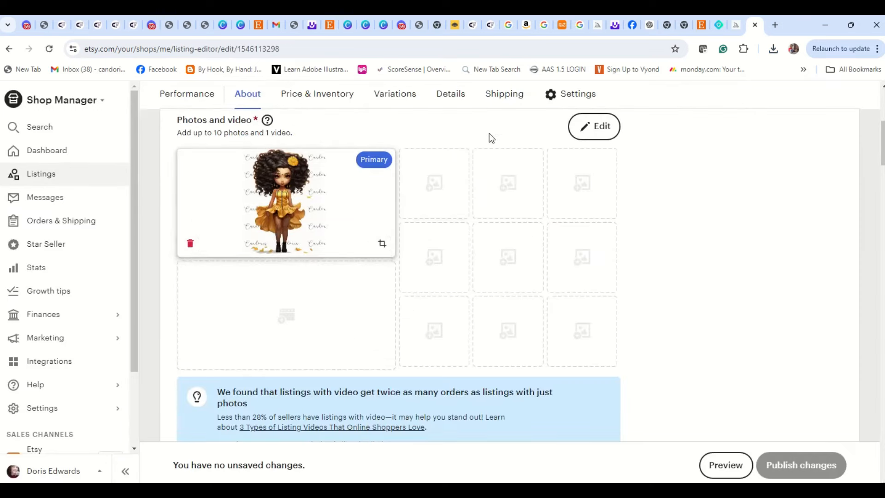
pyautogui.click(188, 246)
# - Add the downloaded SHOP image from the Downloads folder as the listing's primary photo
pyautogui.click(590, 127)
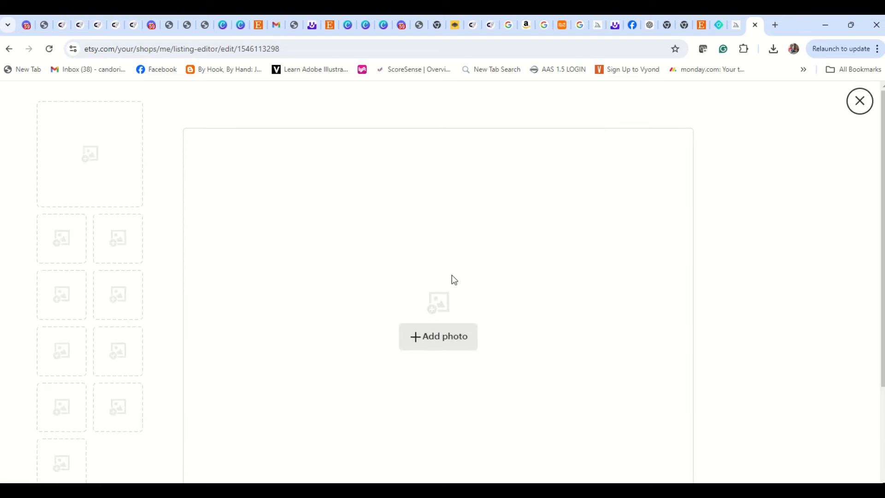
pyautogui.click(438, 336)
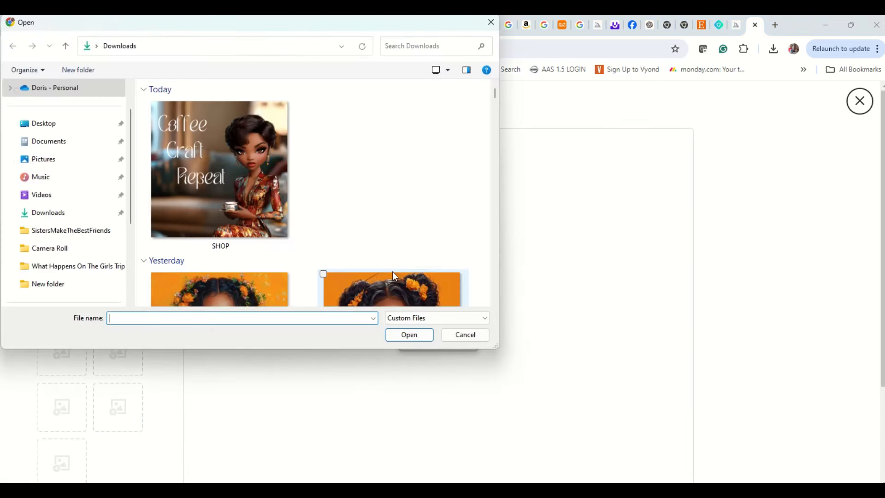
pyautogui.click(275, 175)
pyautogui.click(424, 335)
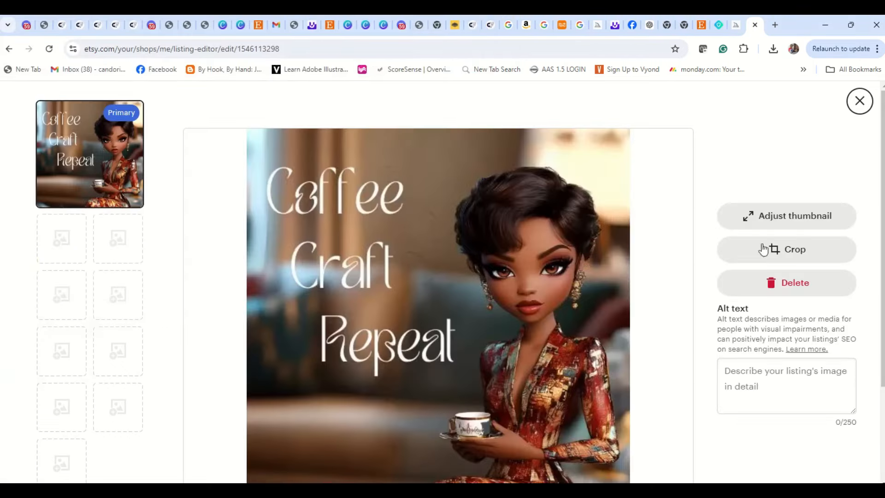
# - Reposition the primary photo's thumbnail so the whole "Coffee Craft Repeat" text shows, and apply the photo changes to the listing
pyautogui.click(791, 209)
pyautogui.moveTo(427, 253); pyautogui.dragTo(476, 262)
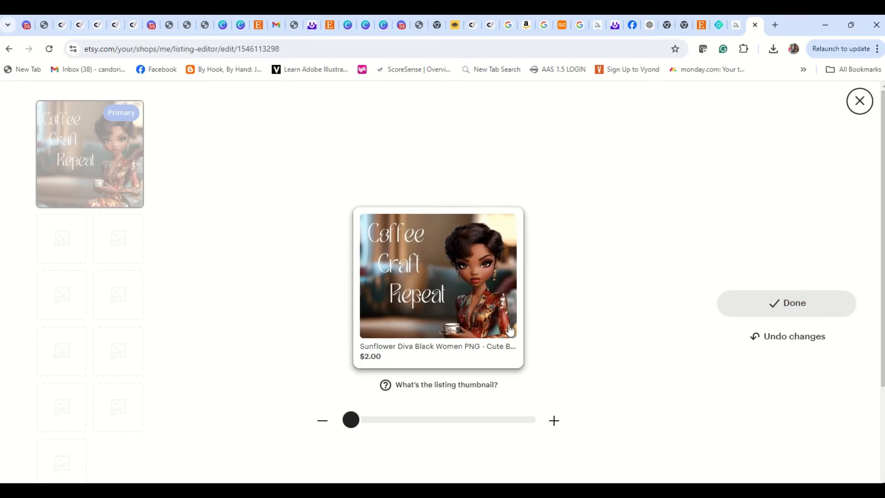
pyautogui.click(808, 302)
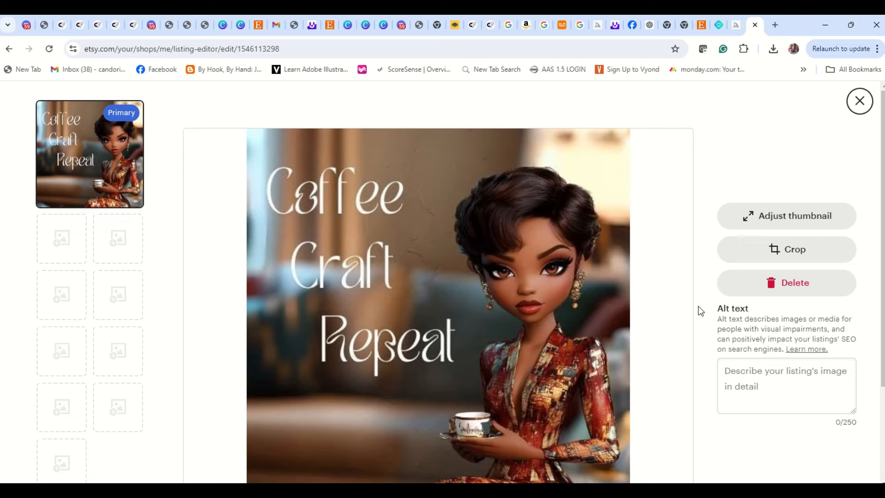
pyautogui.scroll(-3, 701, 313)
pyautogui.click(837, 474)
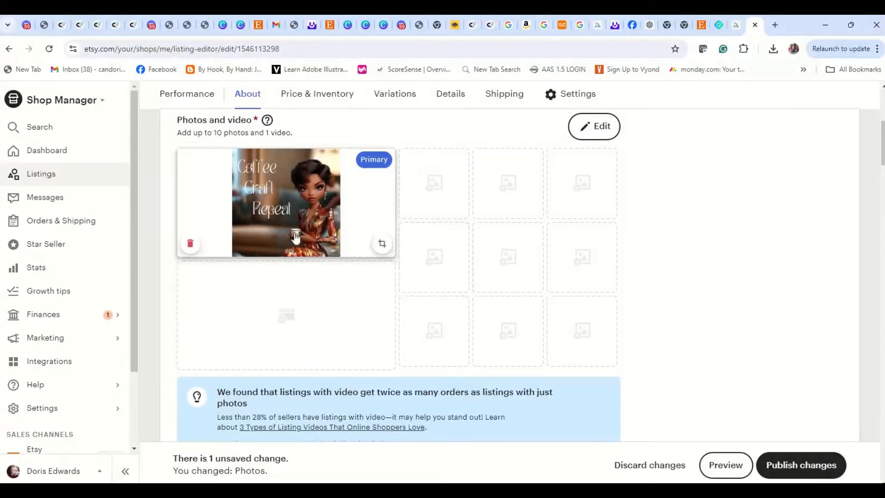
# - Preview how the listing looks with the new primary photo
pyautogui.click(726, 465)
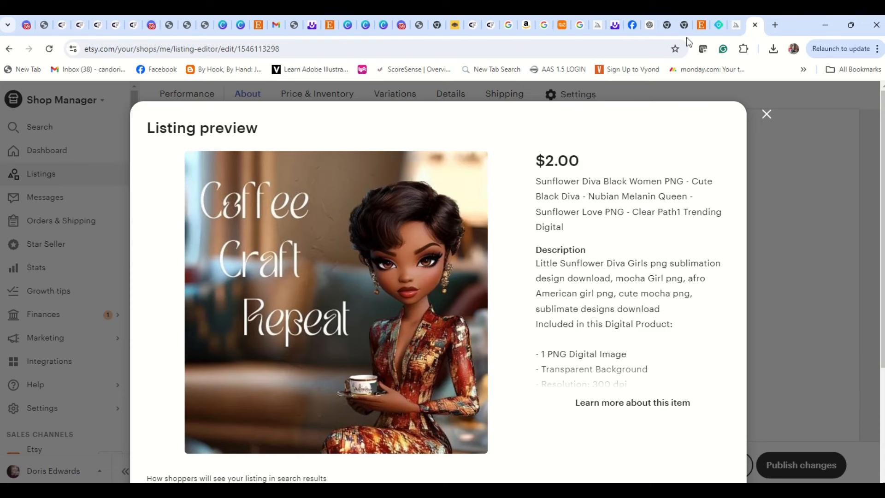
pyautogui.click(765, 113)
pyautogui.scroll(4, 385, 292)
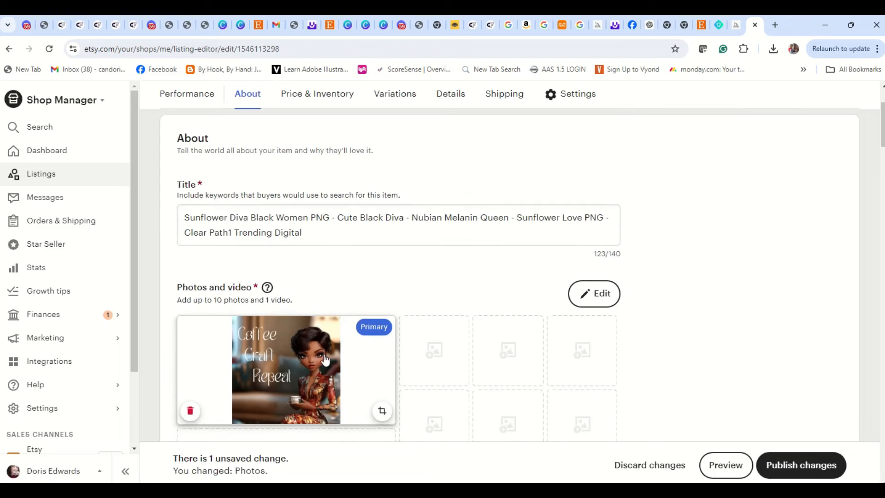
# - Leave the listing editor without publishing the photo change and switch to the SHOP design in Canva
pyautogui.click(10, 49)
pyautogui.click(490, 120)
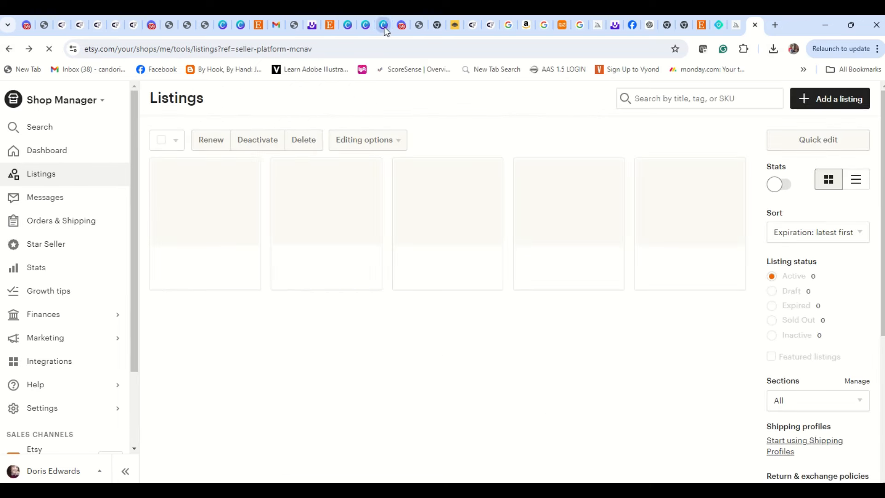
pyautogui.click(385, 28)
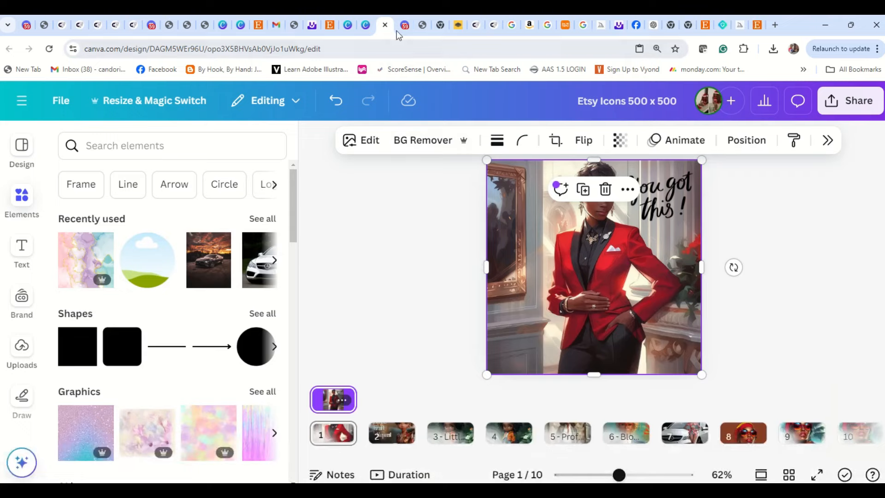
pyautogui.click(366, 27)
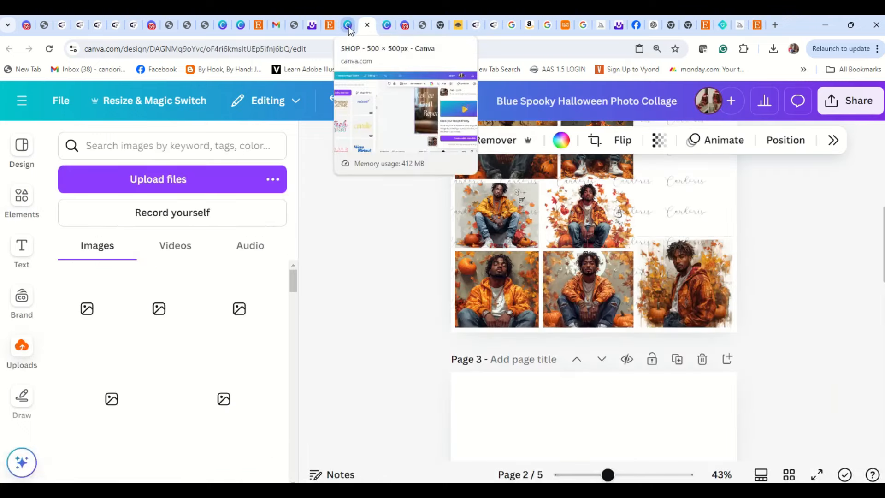
pyautogui.click(349, 29)
pyautogui.click(445, 238)
pyautogui.click(169, 144)
pyautogui.write('watermark')
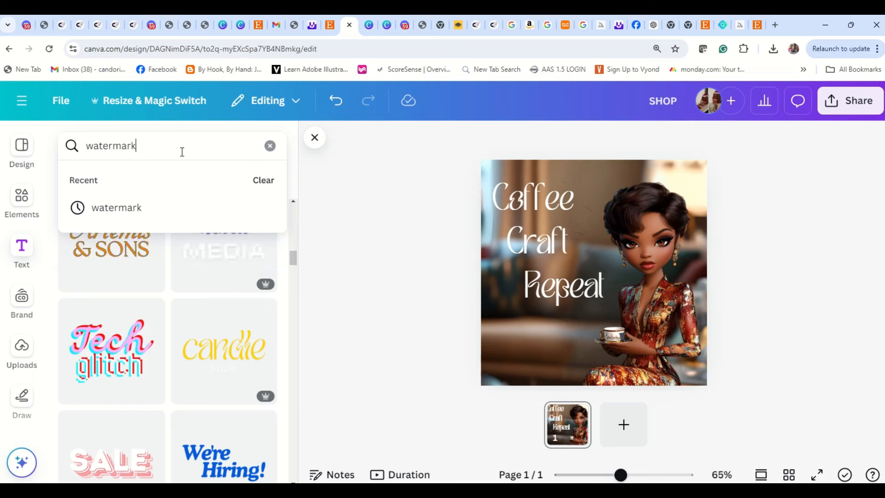
pyautogui.press('Return')
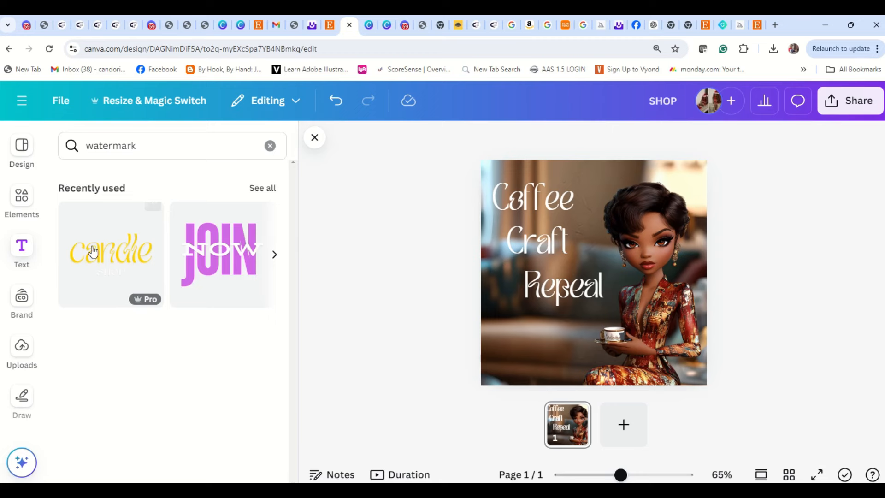
# - Search the uploaded images for "watermark" and add the repeating script watermark to the design
pyautogui.click(16, 361)
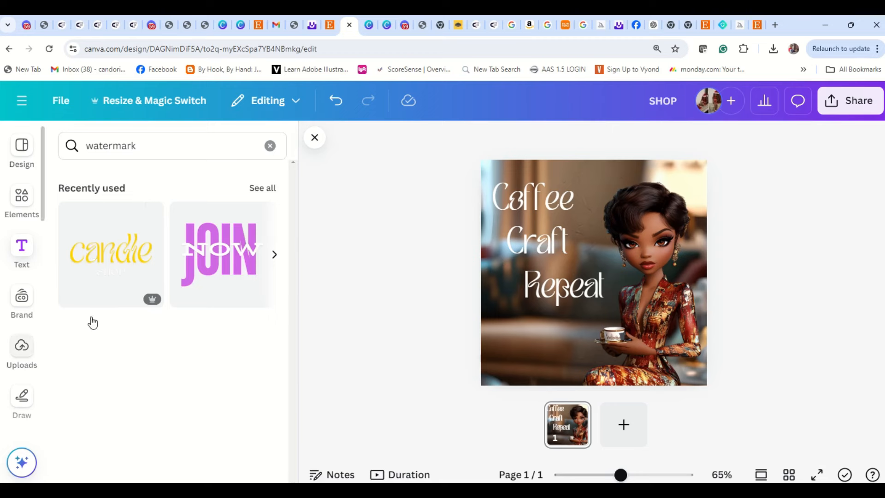
pyautogui.click(180, 144)
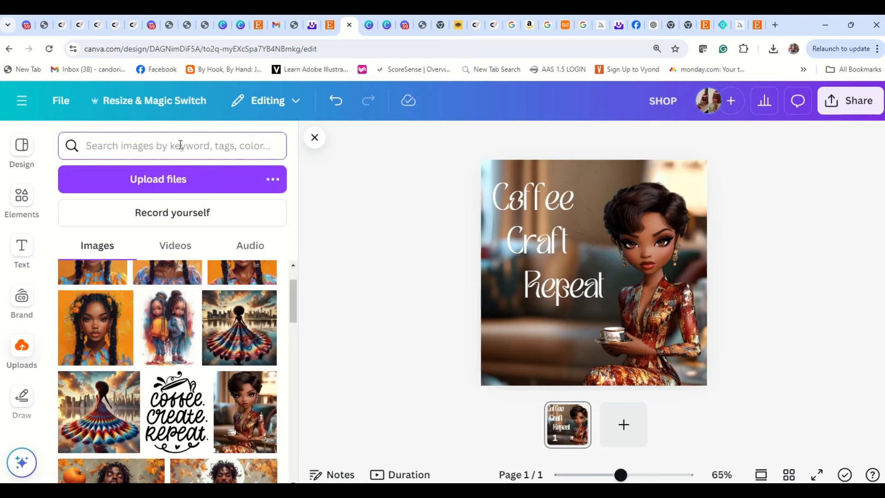
pyautogui.write('wa')
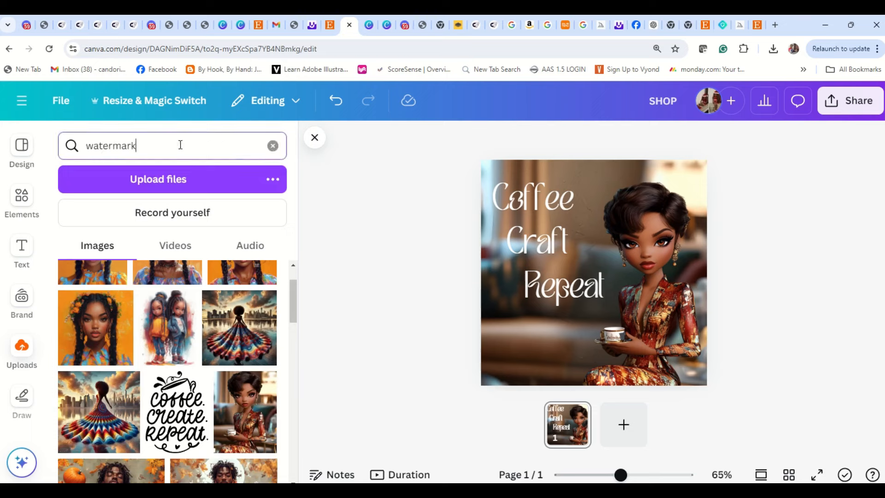
pyautogui.write('termark')
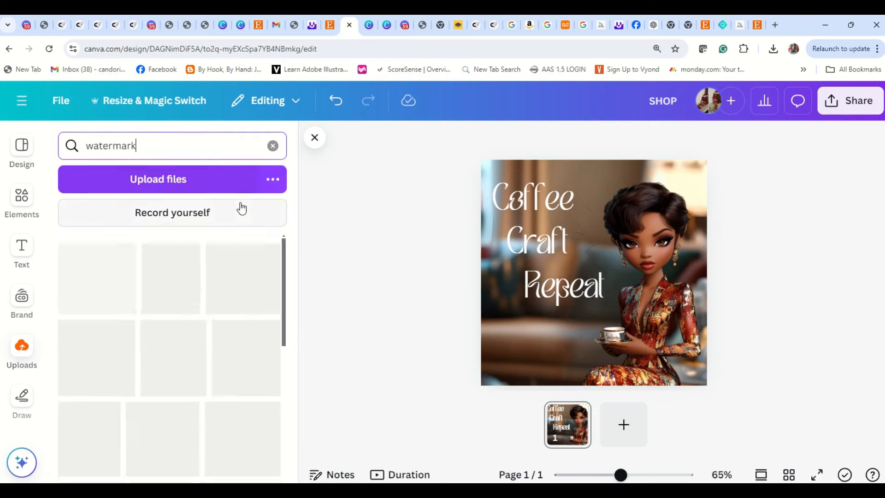
pyautogui.click(102, 291)
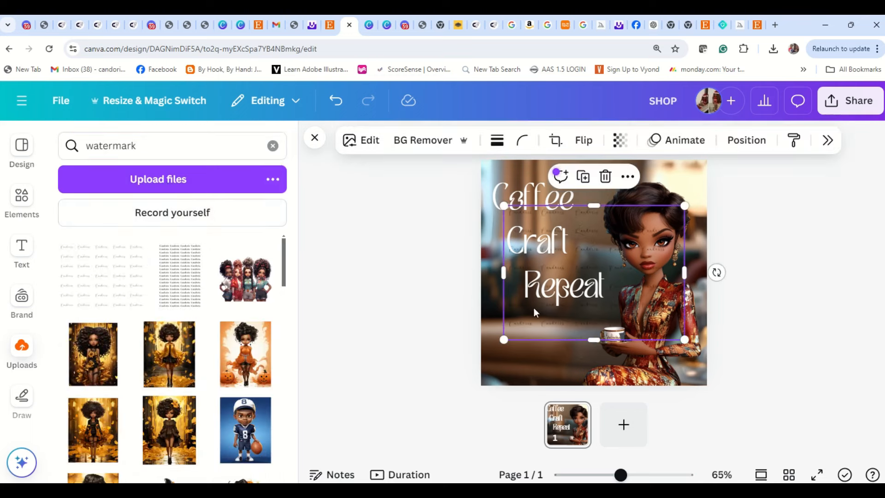
# - Stretch the watermark over the entire design and set its transparency to 46
pyautogui.moveTo(641, 276); pyautogui.dragTo(618, 232)
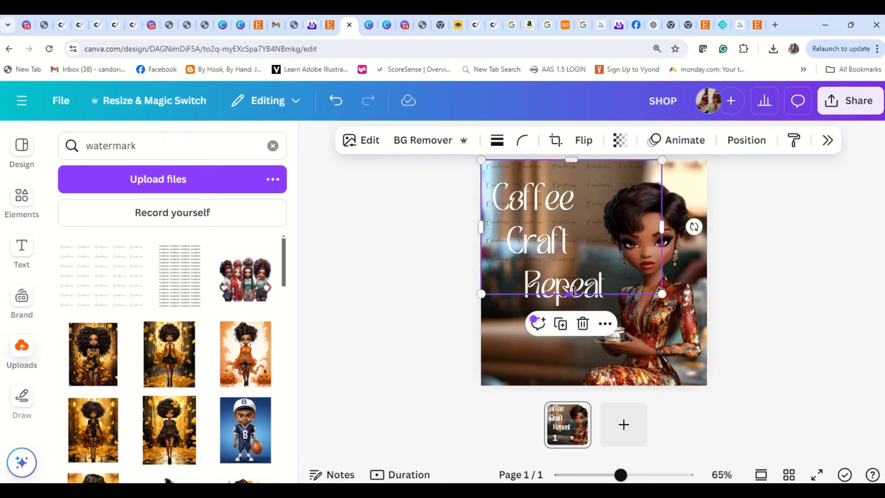
pyautogui.moveTo(573, 290); pyautogui.dragTo(599, 391)
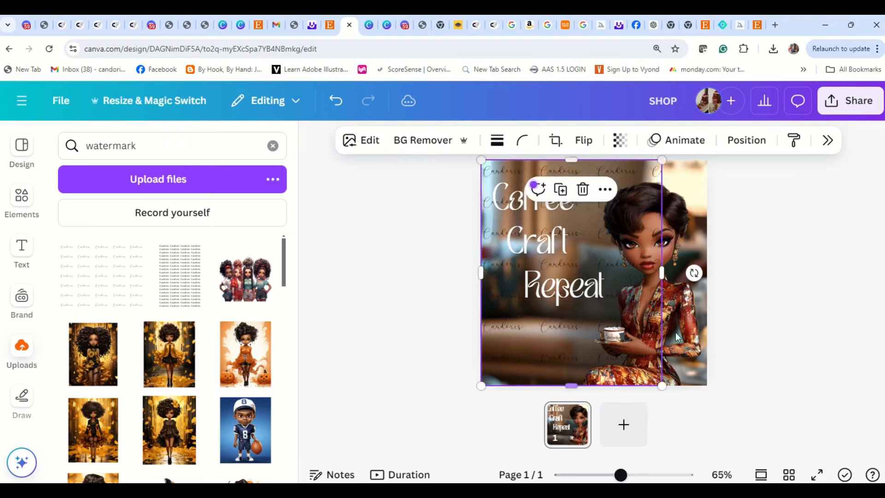
pyautogui.moveTo(663, 275)
pyautogui.mouseDown()
pyautogui.moveTo(712, 276)
pyautogui.moveTo(665, 284)
pyautogui.mouseUp()
pyautogui.click(620, 142)
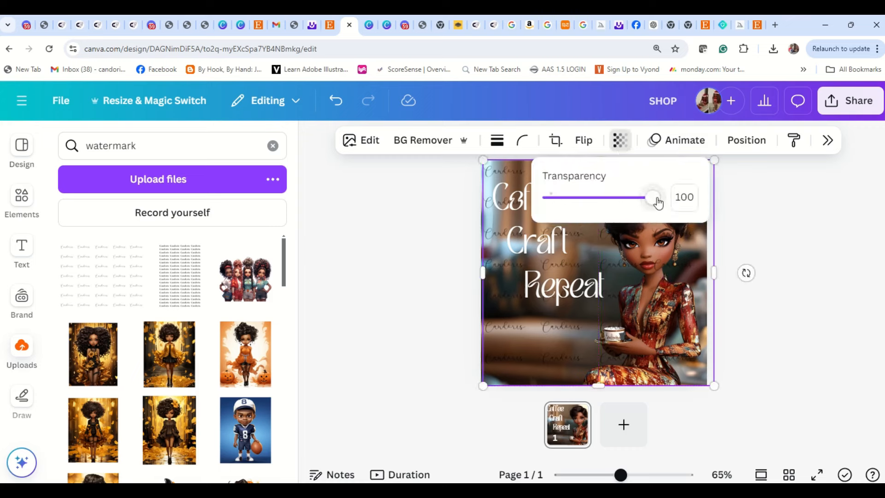
pyautogui.moveTo(657, 203); pyautogui.dragTo(598, 205)
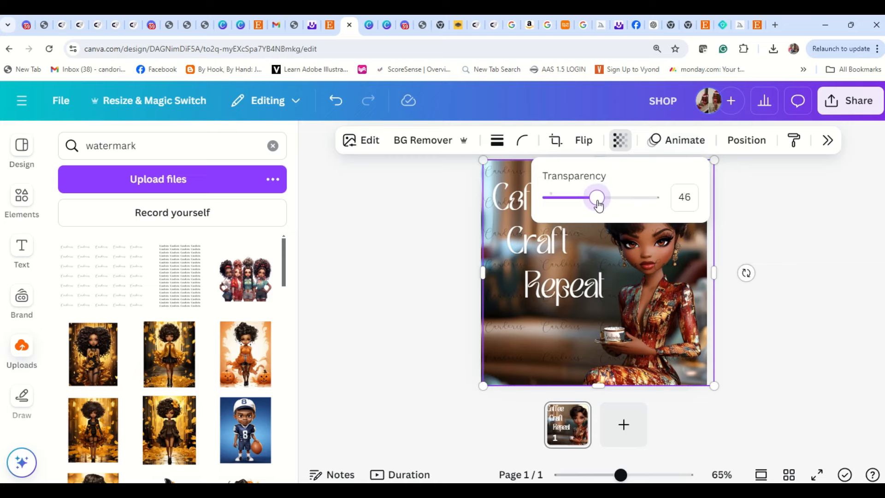
pyautogui.click(807, 264)
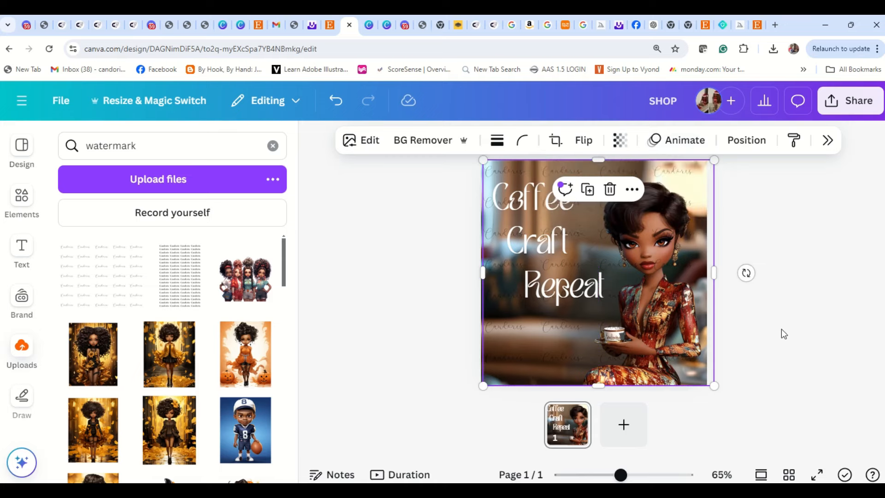
# - Check the watermarked design in full screen and download it as a 500 × 500 px PNG
pyautogui.click(818, 475)
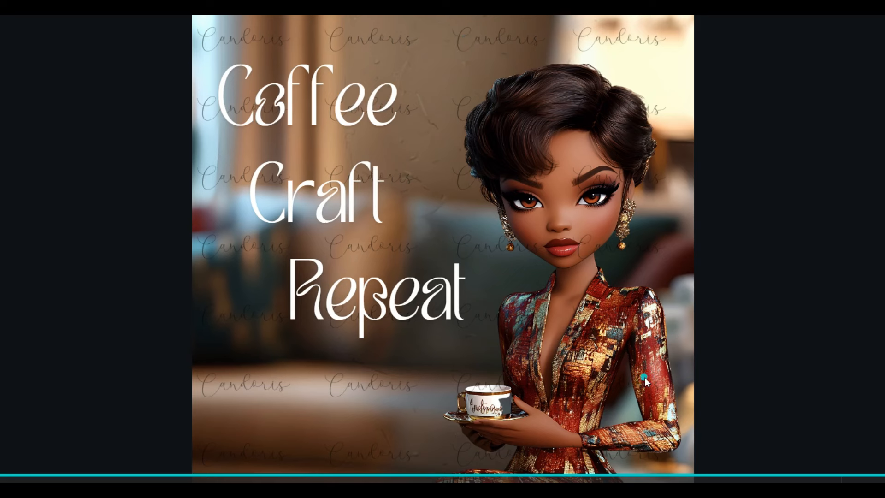
pyautogui.press('Escape')
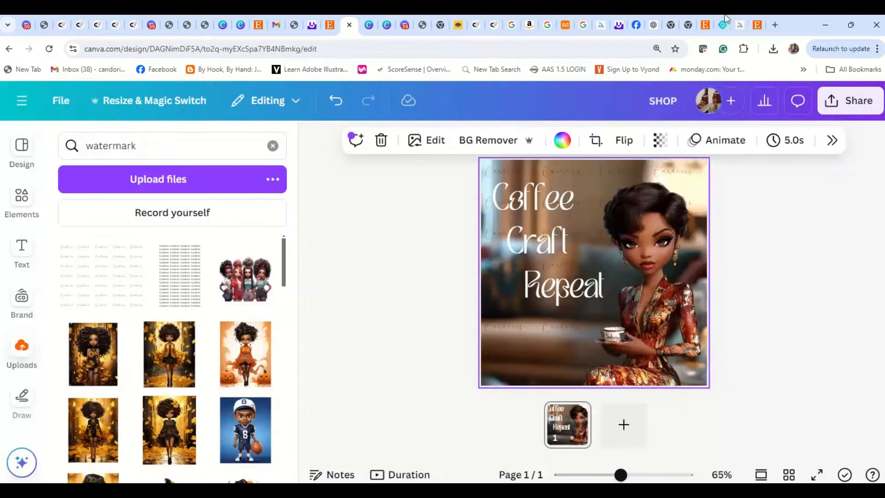
pyautogui.click(857, 100)
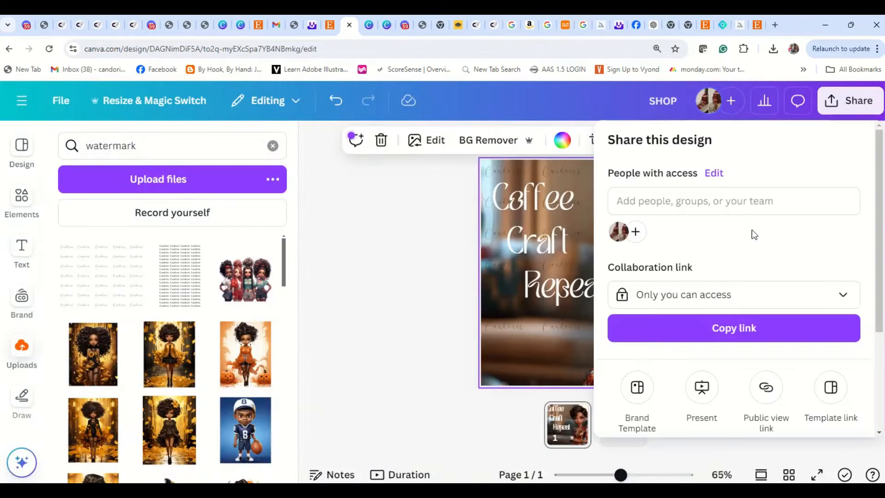
pyautogui.scroll(-3, 747, 327)
pyautogui.click(751, 328)
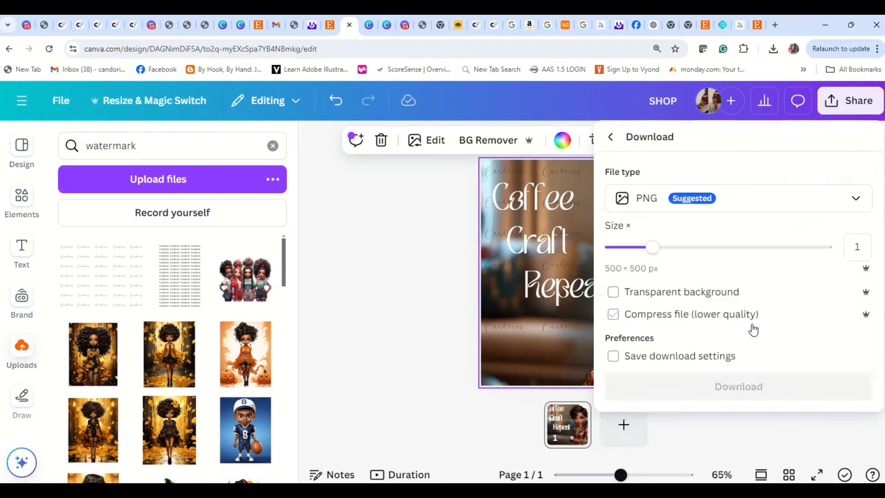
pyautogui.click(859, 288)
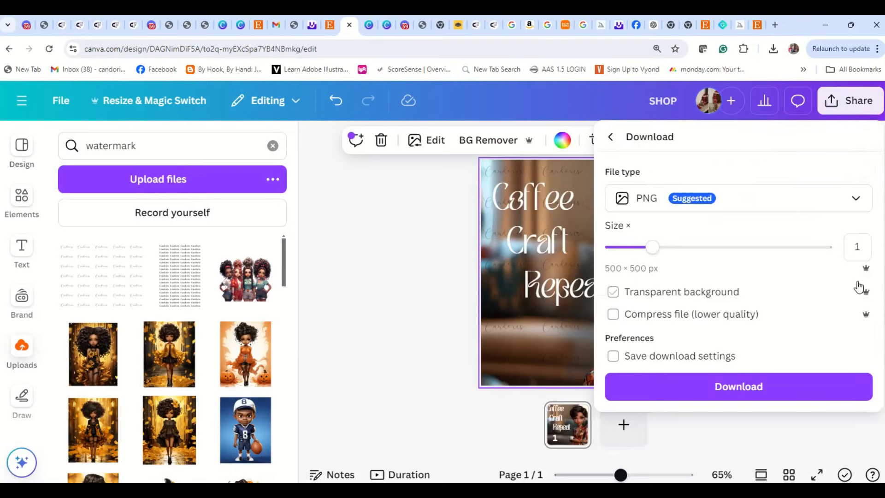
pyautogui.click(791, 390)
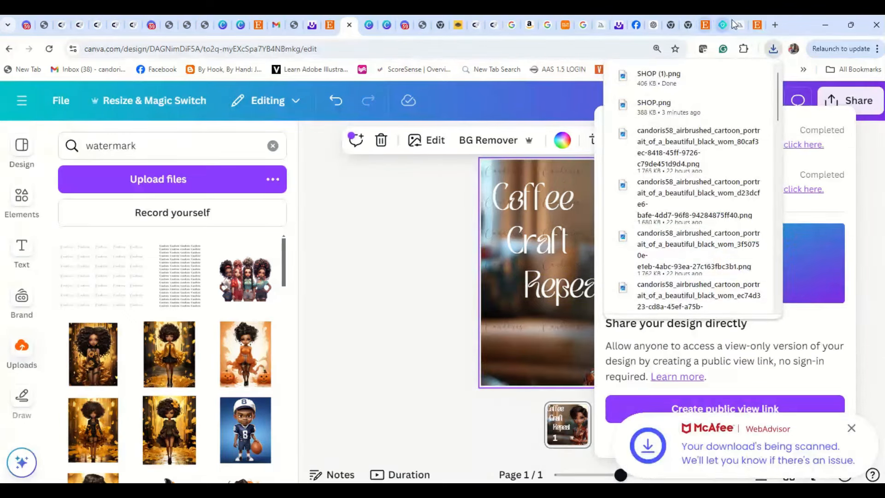
# - Switch back to the "Sunflower Diva Black Women PNG" listing on Etsy and delete its primary photo
pyautogui.click(756, 26)
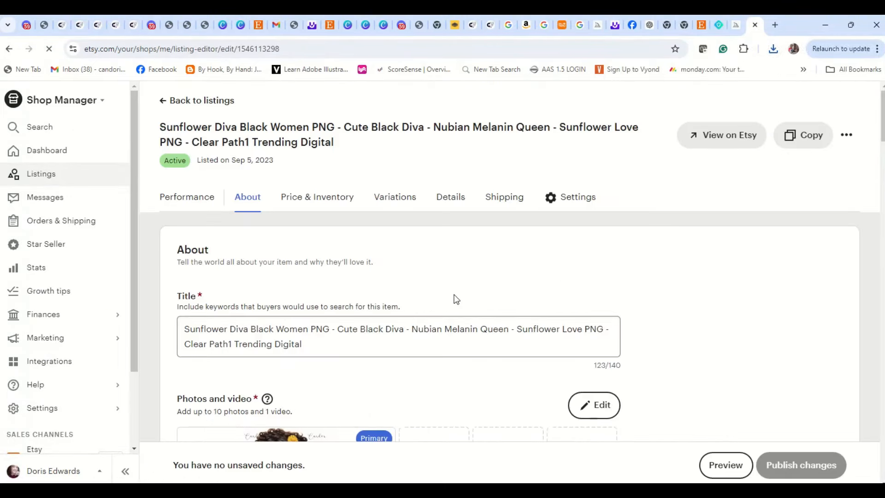
pyautogui.scroll(-5, 449, 276)
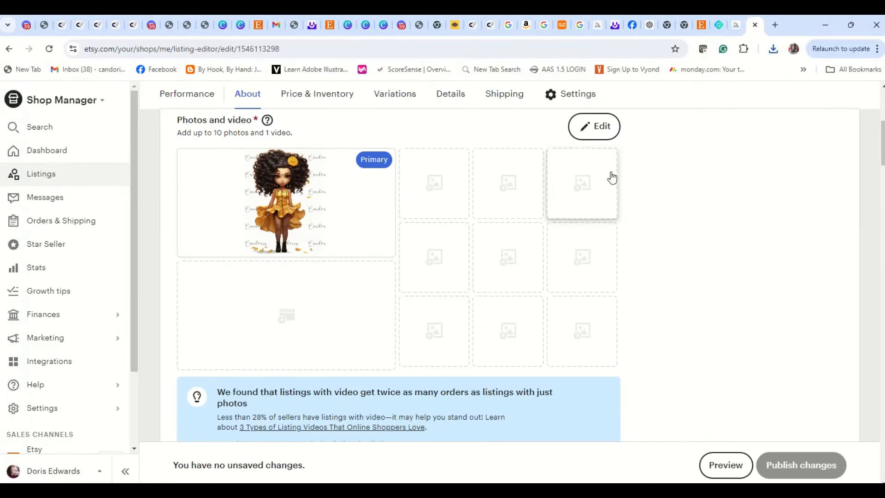
pyautogui.click(602, 127)
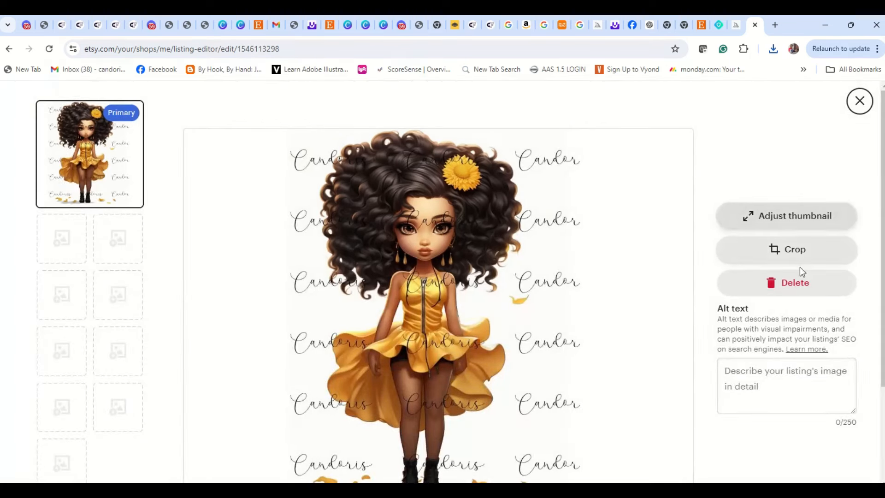
pyautogui.click(783, 283)
# - Add SHOP (1) from the Downloads folder as the primary photo and reposition its thumbnail so all the lettering shows
pyautogui.click(421, 335)
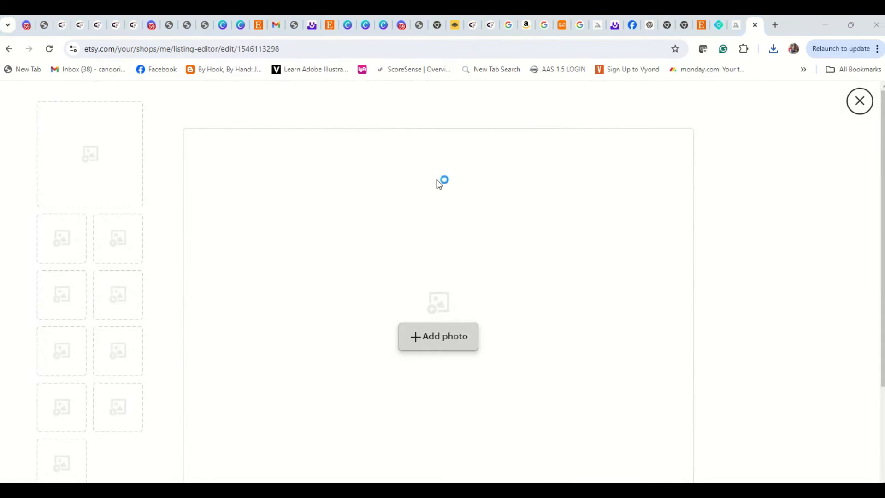
pyautogui.click(217, 168)
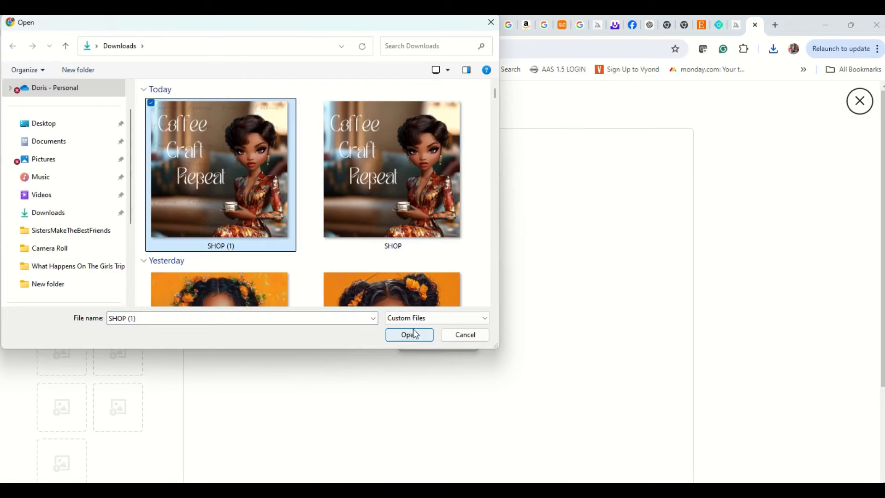
pyautogui.click(409, 334)
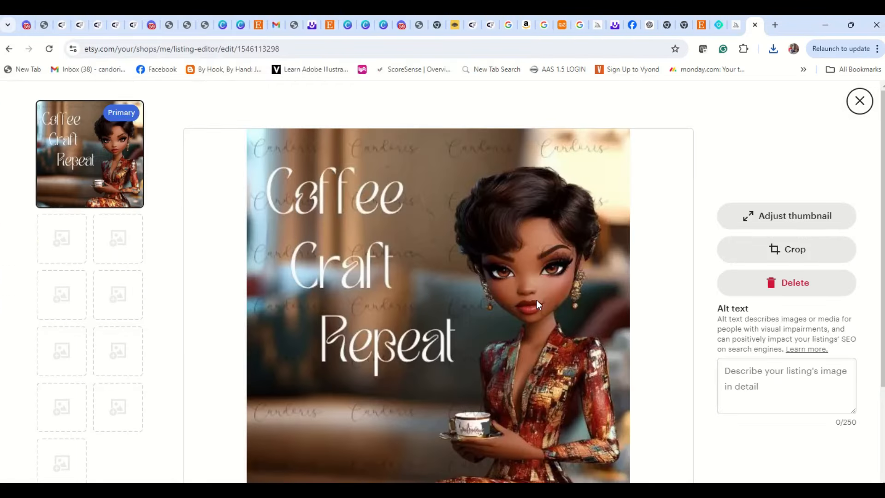
pyautogui.click(792, 213)
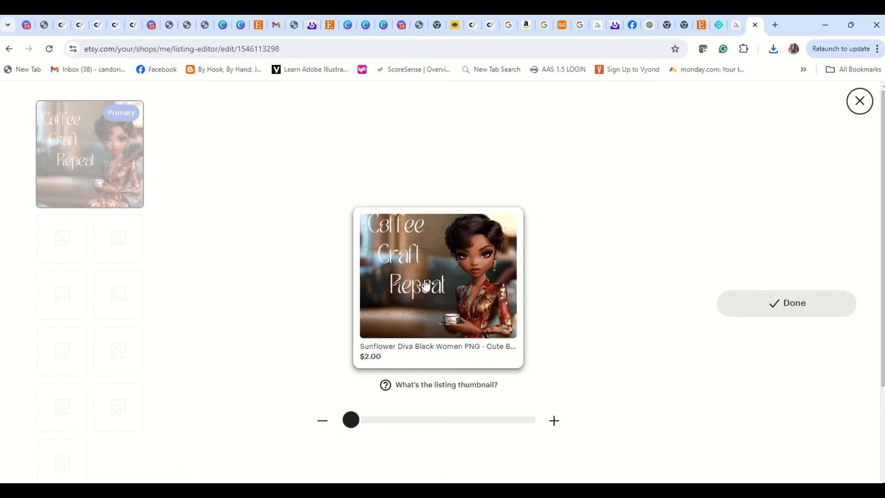
pyautogui.moveTo(442, 264); pyautogui.dragTo(501, 308)
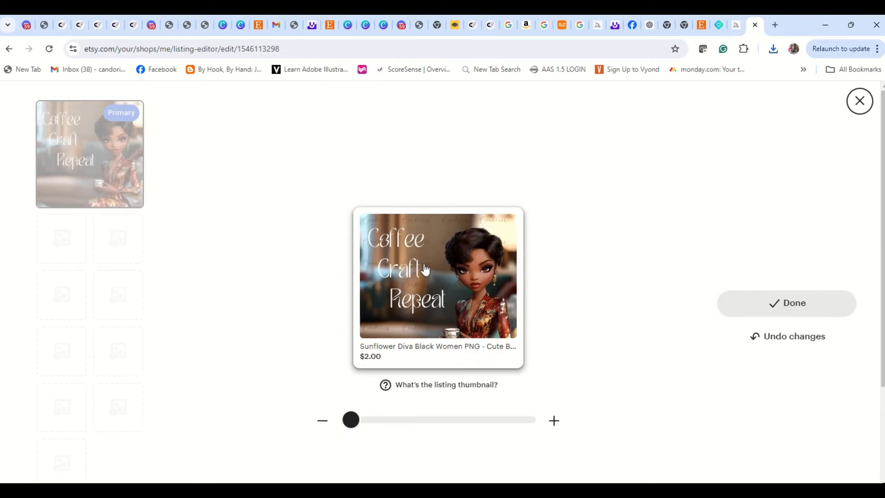
pyautogui.click(828, 311)
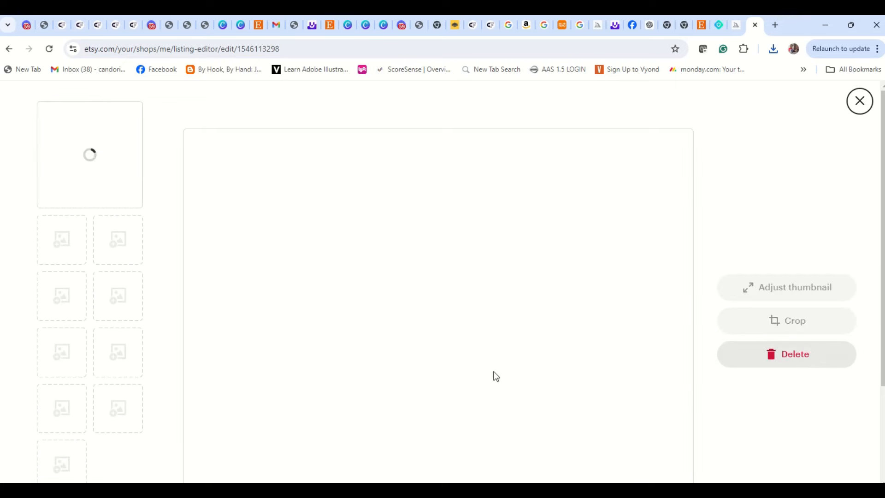
# - Apply the new primary photo to the listing and remove SunflowerDiva1PNG.png from its digital files
pyautogui.scroll(-3, 587, 316)
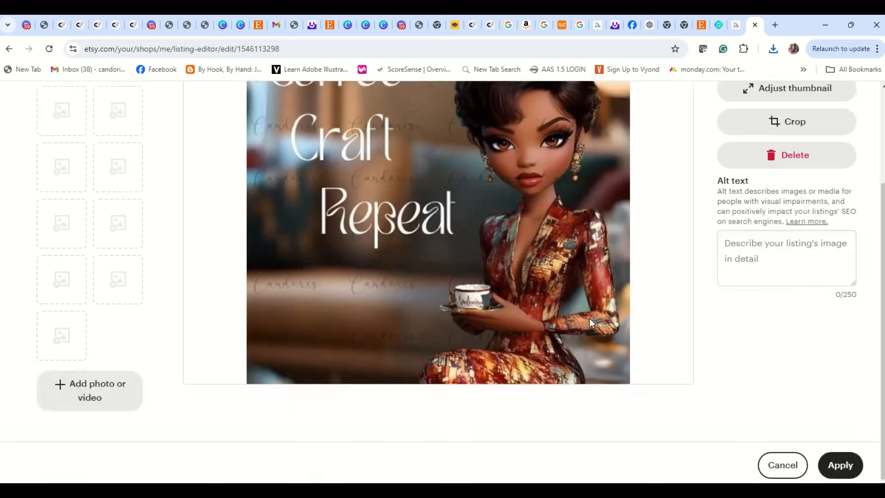
pyautogui.click(840, 464)
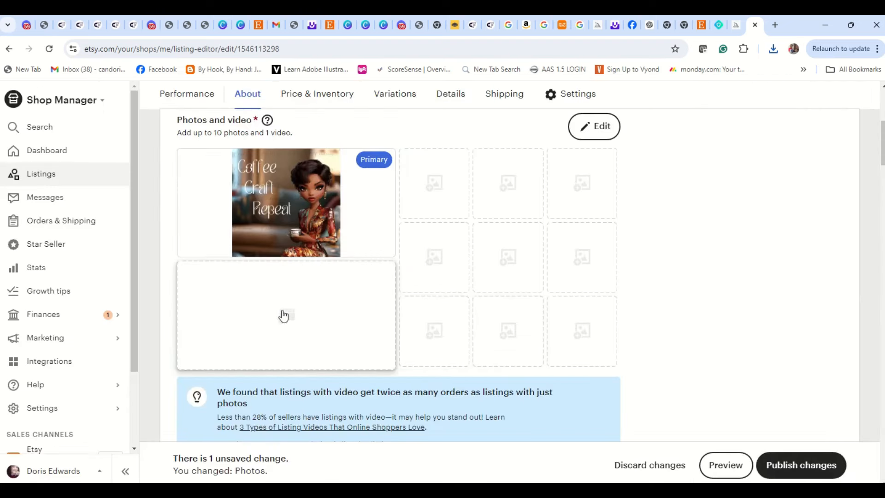
pyautogui.scroll(-6, 322, 321)
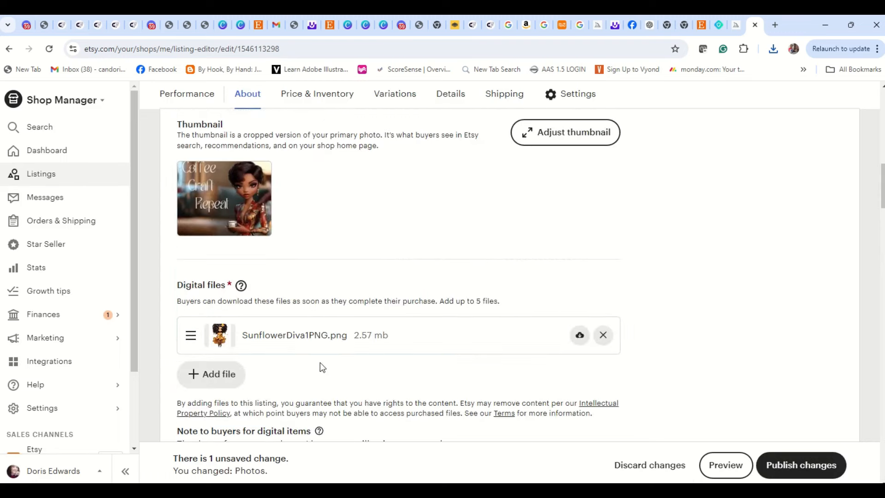
pyautogui.click(602, 335)
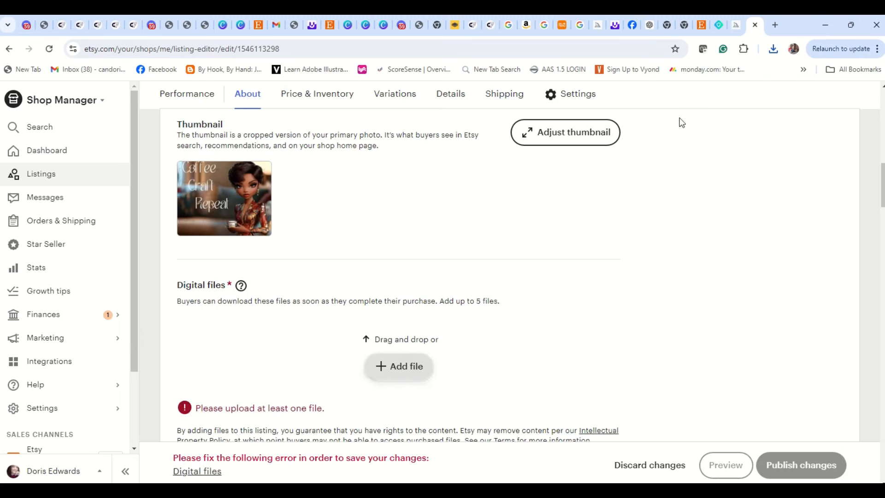
# - Look through the Downloads folder for the Coffee Craft Repeat image files and check the size of SHOP (1)
pyautogui.moveTo(394, 489)
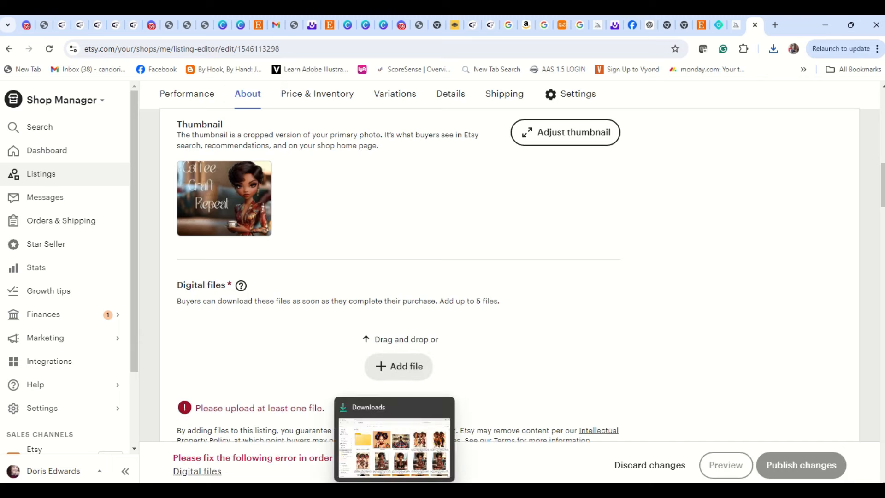
pyautogui.click(394, 444)
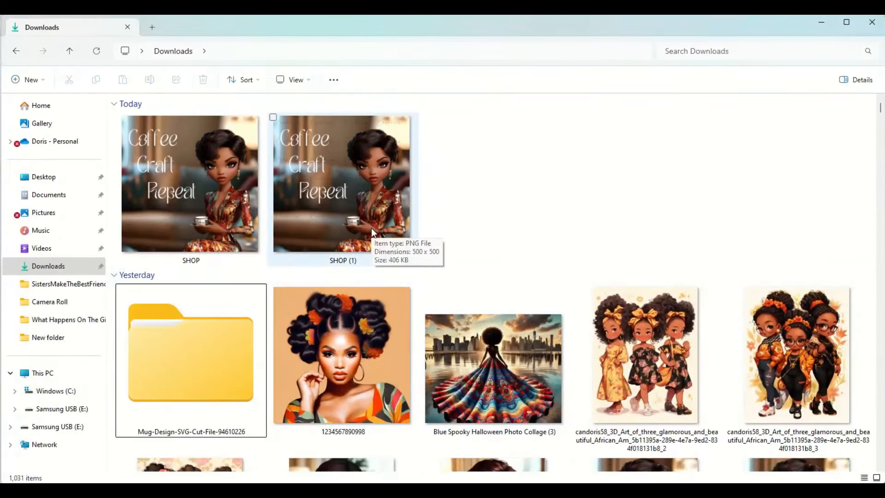
pyautogui.scroll(-3, 422, 249)
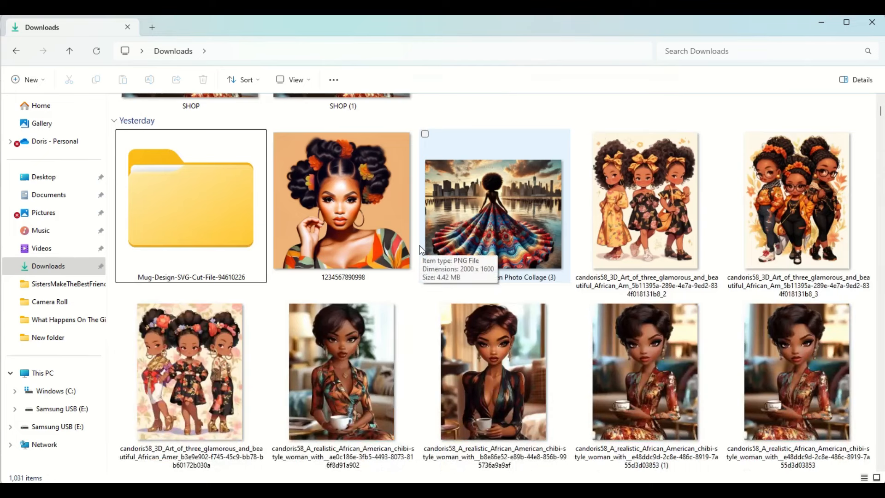
pyautogui.scroll(-3, 419, 248)
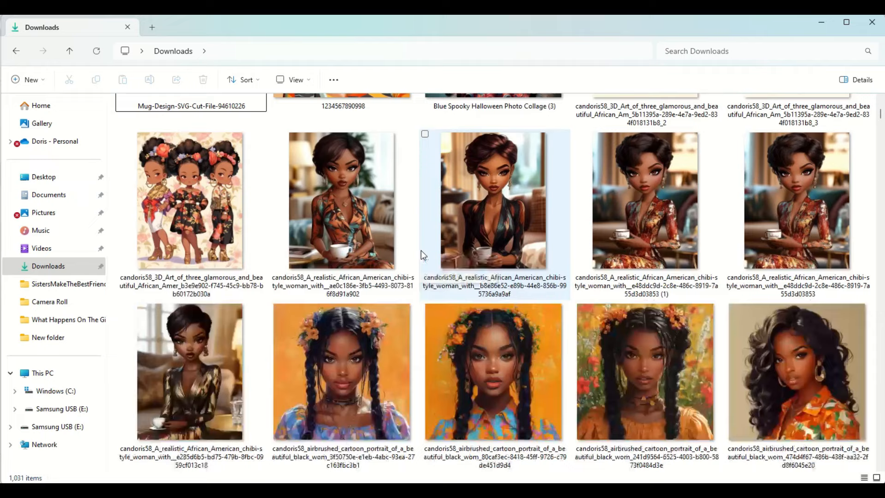
pyautogui.scroll(-3, 421, 250)
pyautogui.scroll(-3, 422, 251)
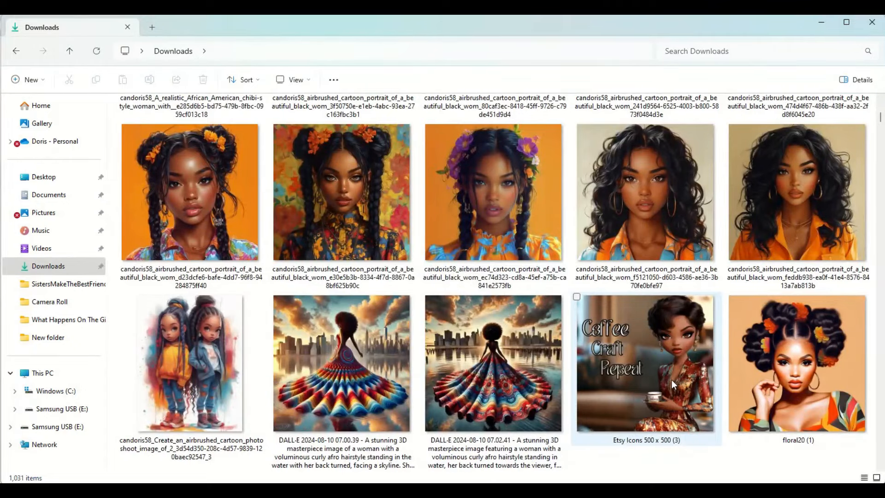
pyautogui.scroll(-3, 672, 380)
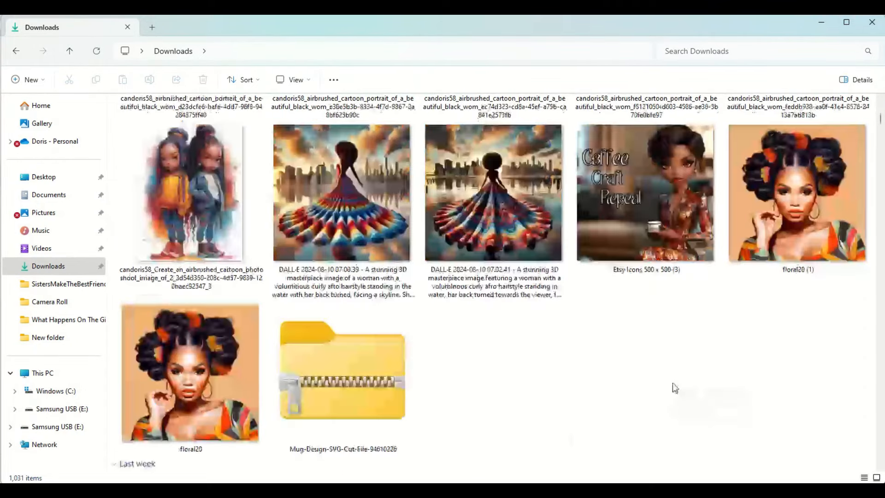
pyautogui.scroll(3, 673, 383)
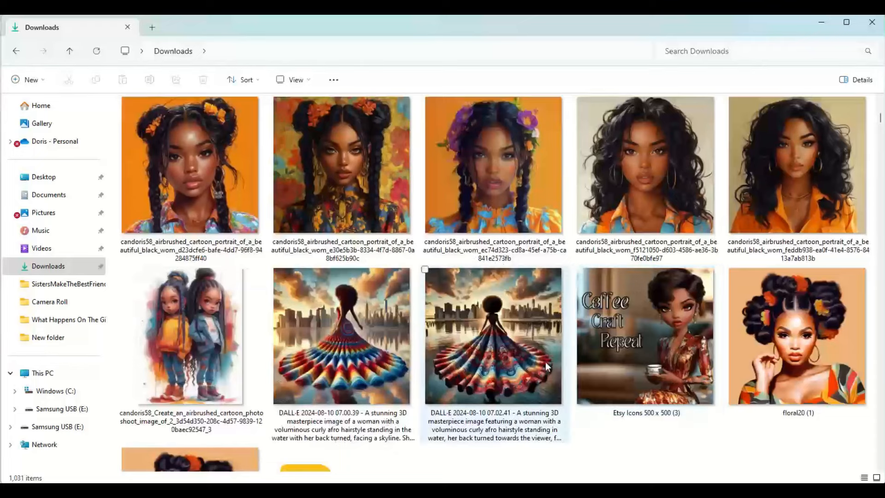
pyautogui.scroll(10, 571, 329)
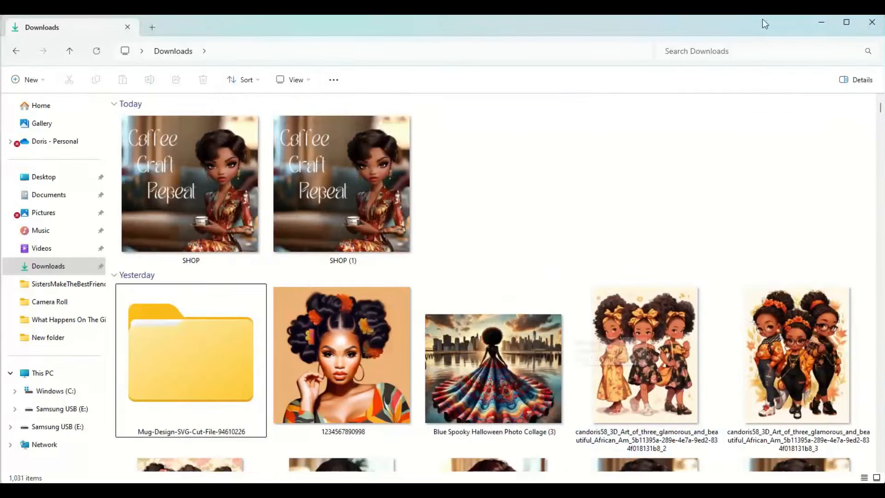
pyautogui.click(871, 23)
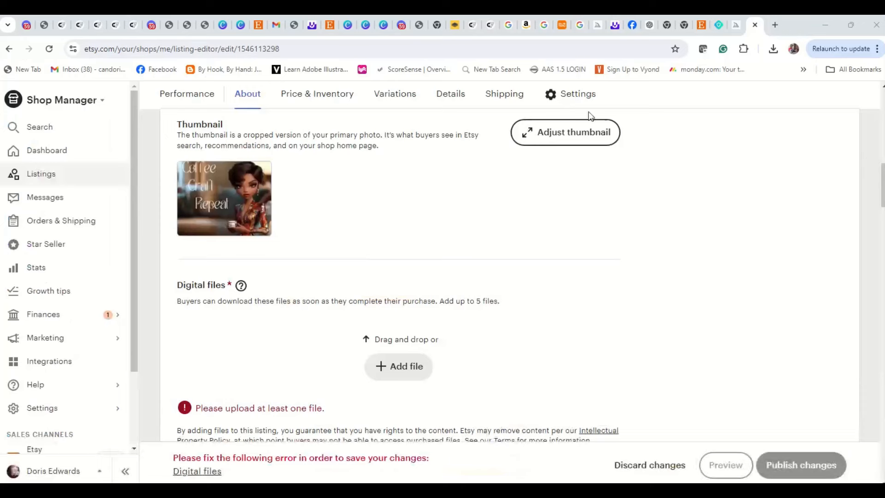
# - Switch to Img.Upscaler, upload SHOP from the Downloads folder and upscale it at 200%
pyautogui.click(614, 25)
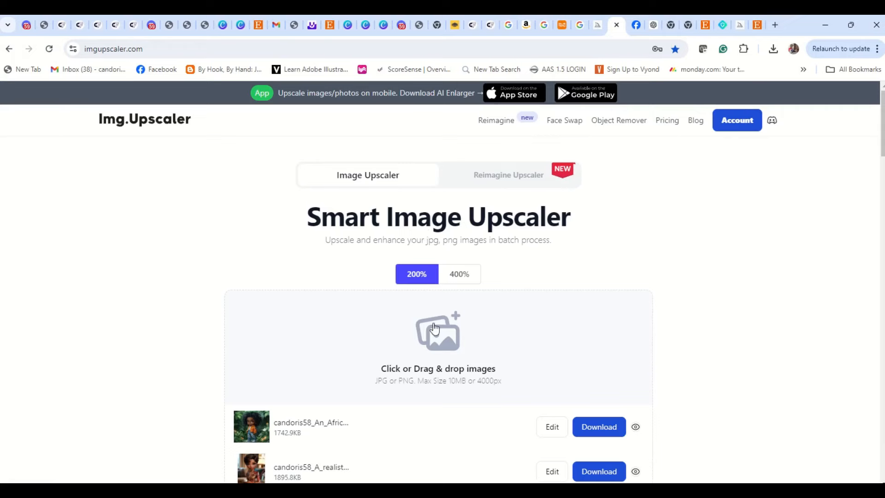
pyautogui.click(443, 339)
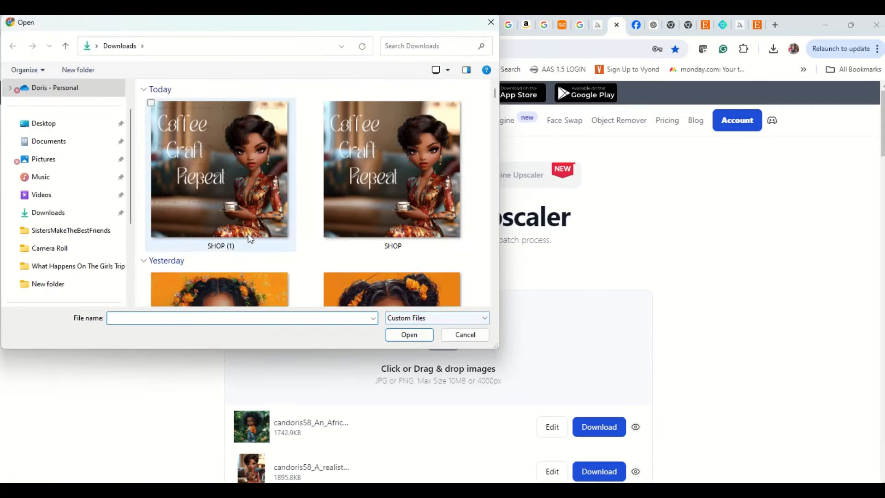
pyautogui.click(385, 135)
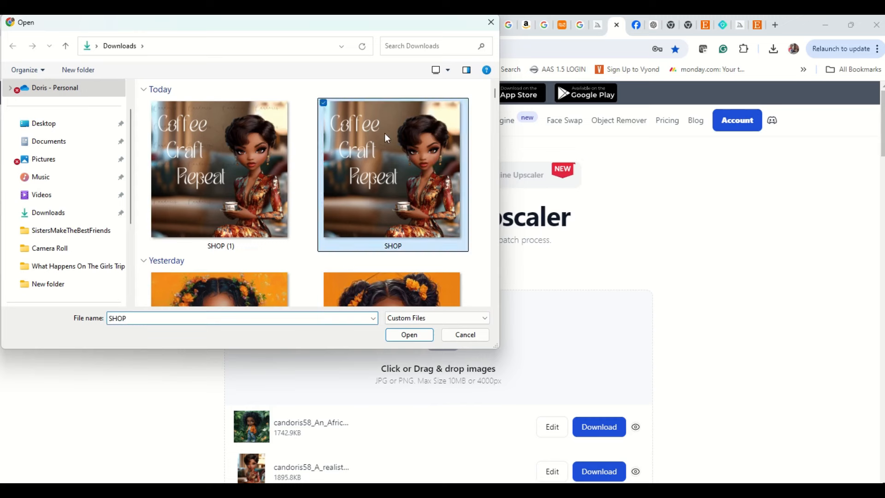
pyautogui.click(409, 334)
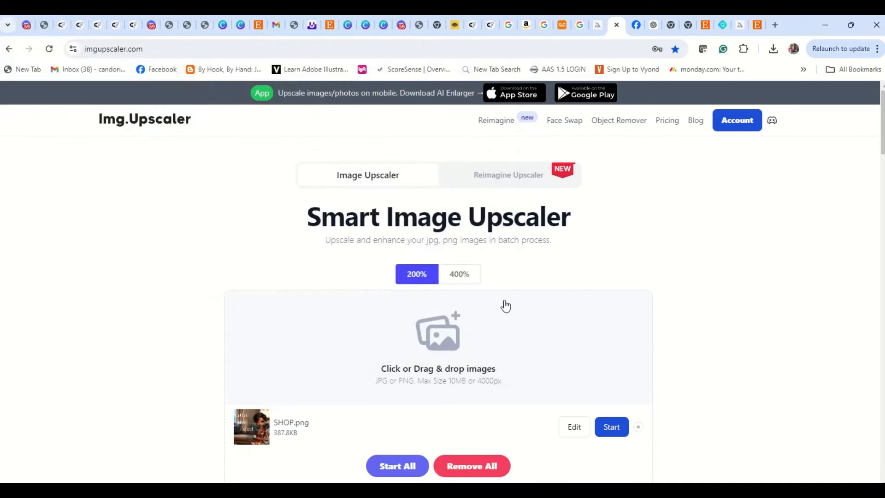
pyautogui.scroll(-4, 507, 313)
pyautogui.click(611, 260)
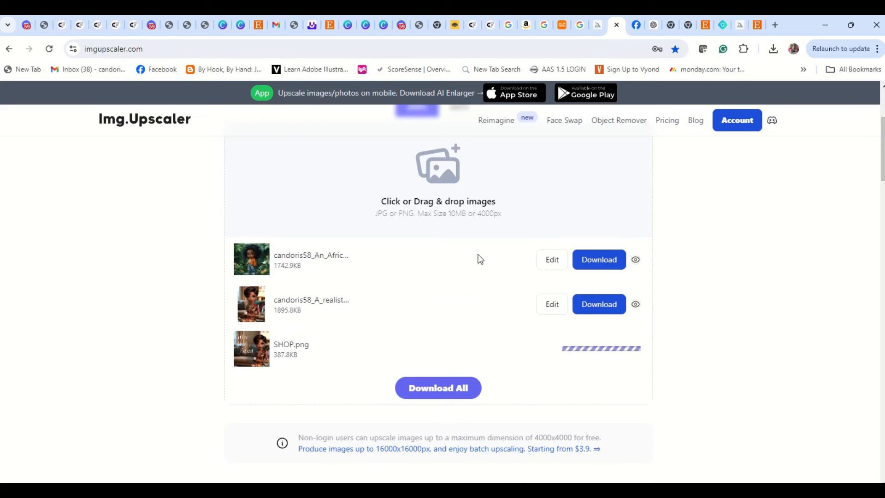
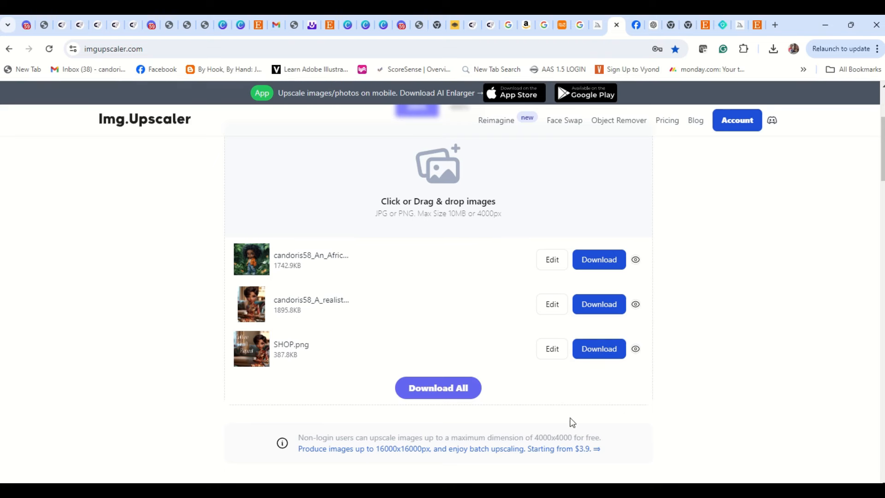
# - Download the upscaled SHOP.png and inspect the downloaded copy in a maximized image viewer
pyautogui.click(584, 352)
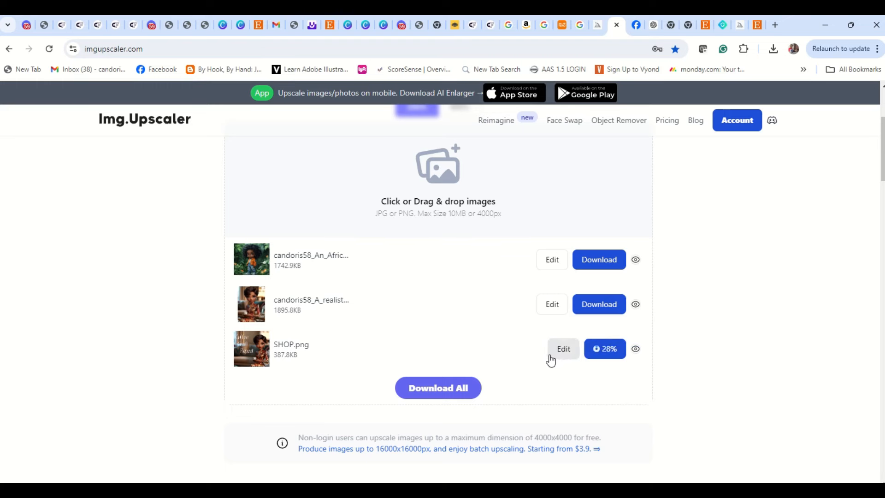
pyautogui.click(773, 48)
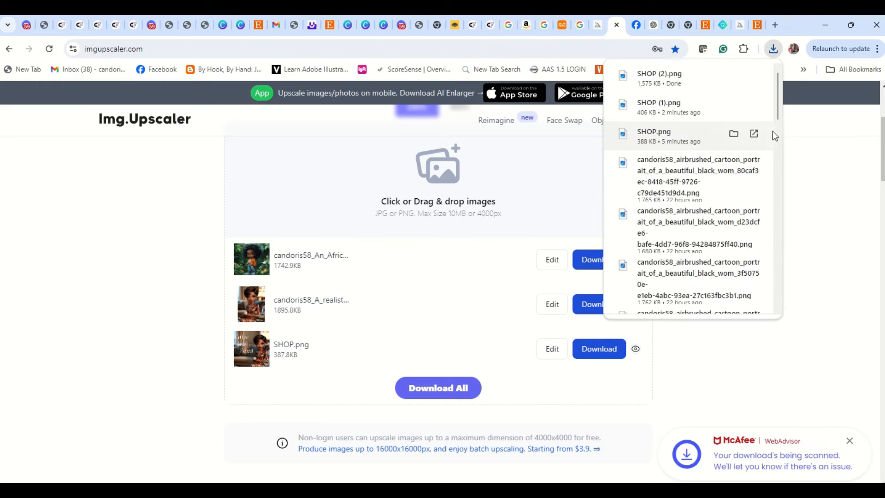
pyautogui.click(663, 78)
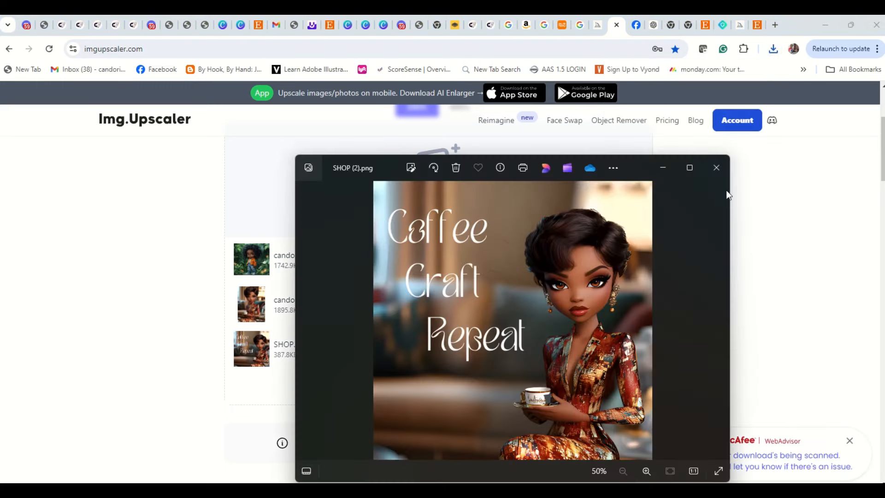
pyautogui.click(691, 167)
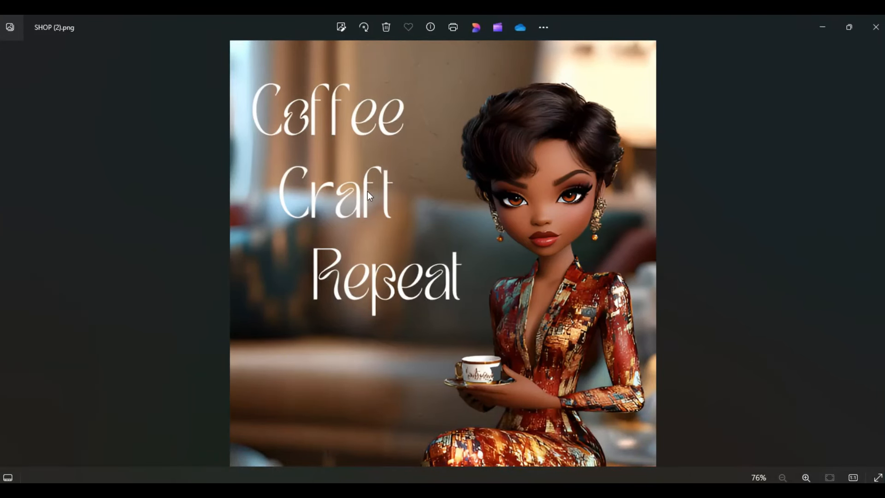
pyautogui.hotkey('alt', 'Tab')
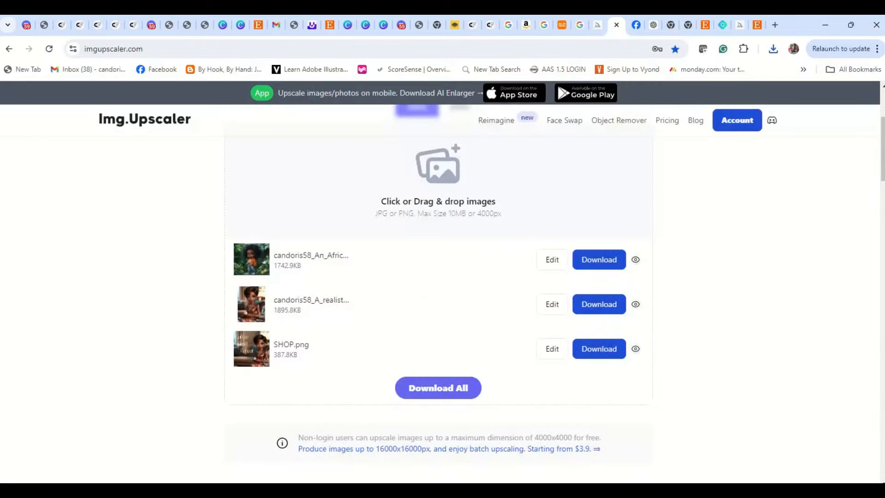
# - Rename SHOP (1) in the Downloads folder as "Coffee Craft Repeat" and return to the Etsy listing's digital files
pyautogui.press('super+e')
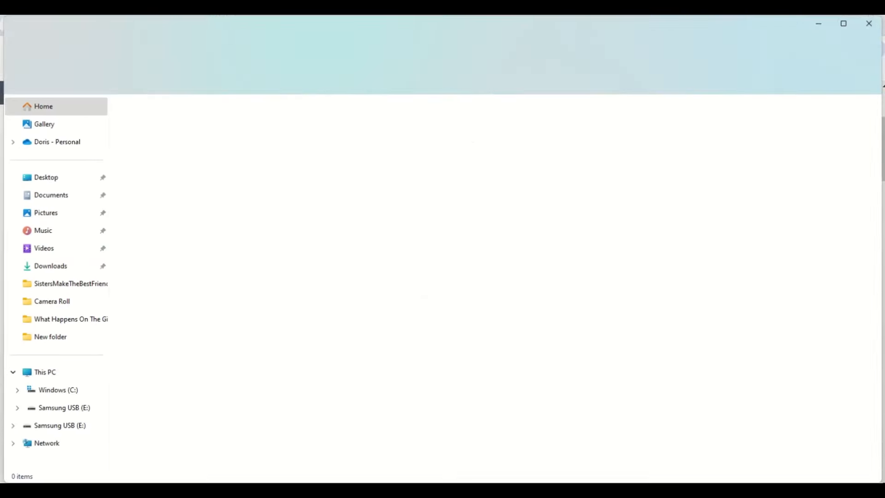
pyautogui.click(46, 266)
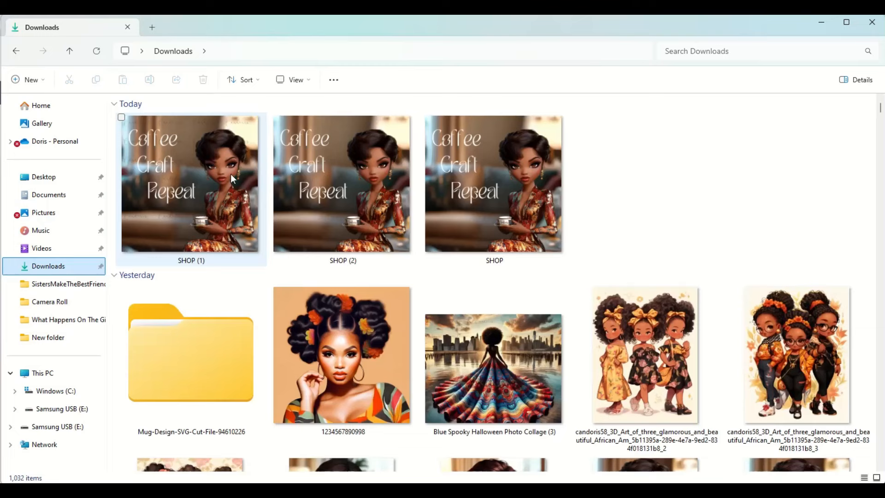
pyautogui.click(228, 169)
pyautogui.rightClick(228, 168)
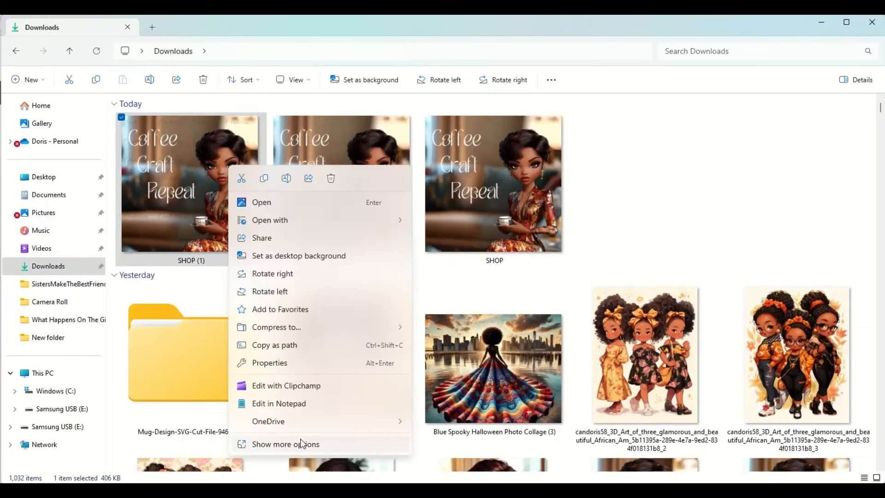
pyautogui.click(286, 443)
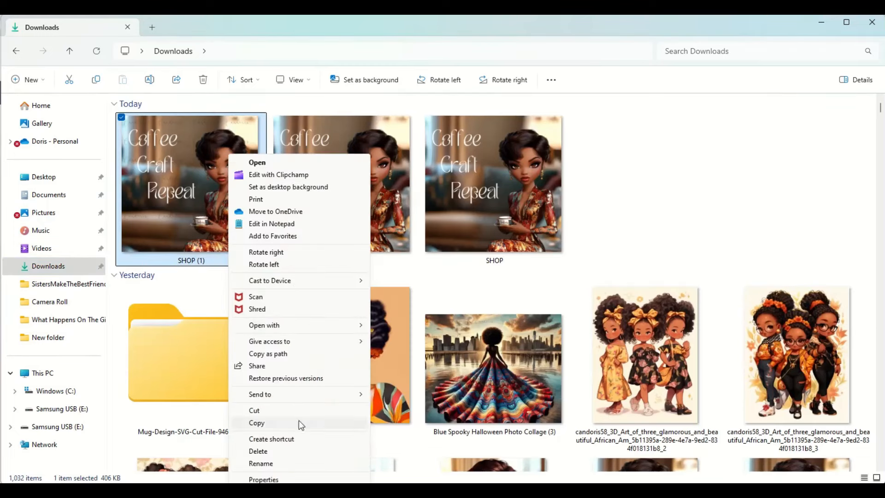
pyautogui.click(276, 463)
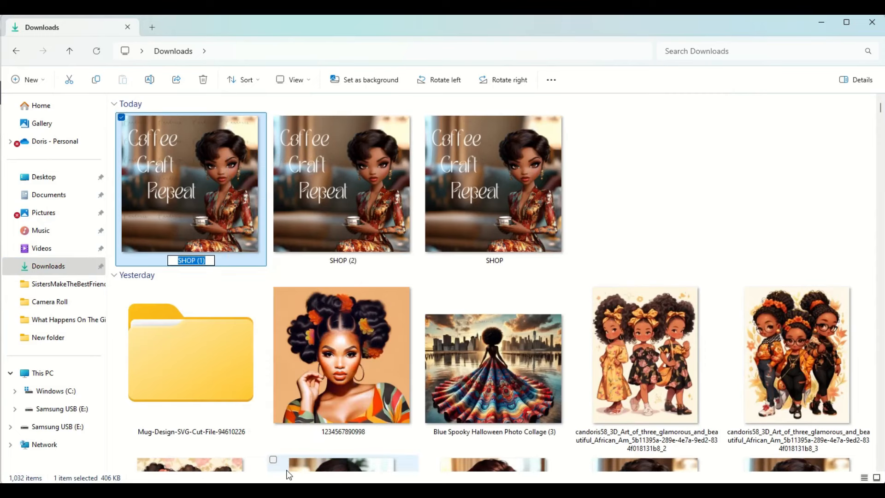
pyautogui.write('C')
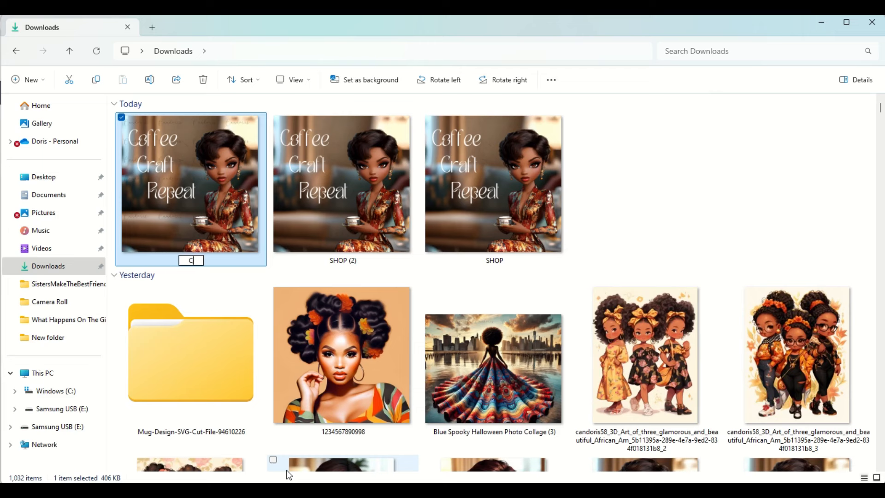
pyautogui.write('offee Craft')
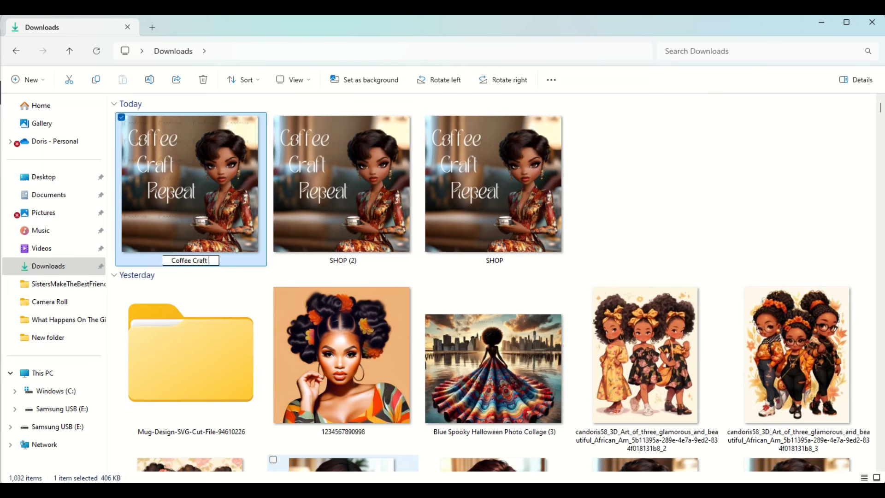
pyautogui.write(' Repe')
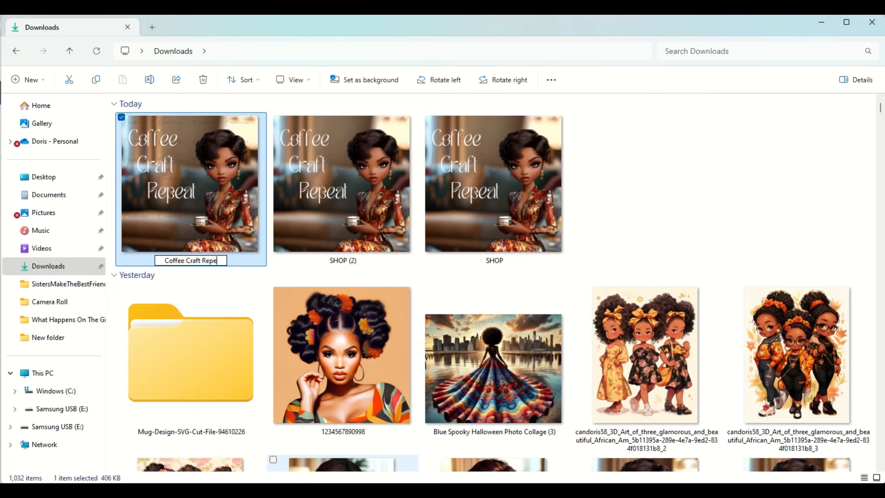
pyautogui.write('at')
pyautogui.press('Return')
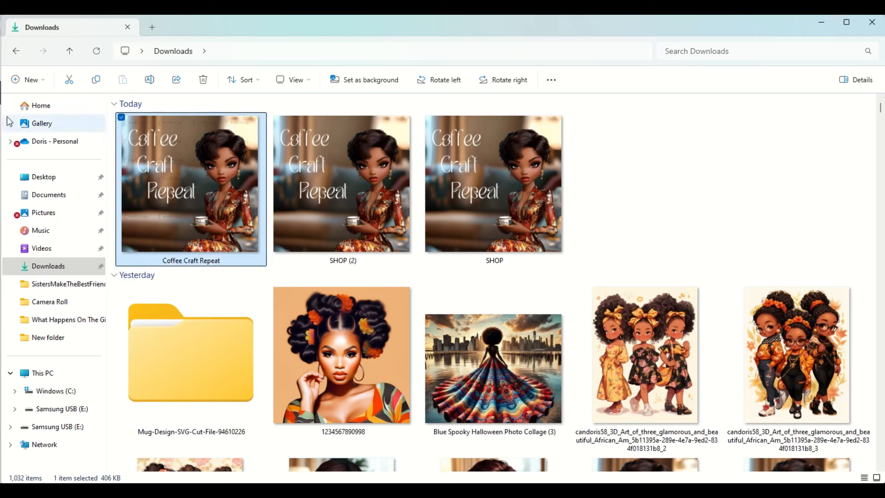
pyautogui.click(871, 23)
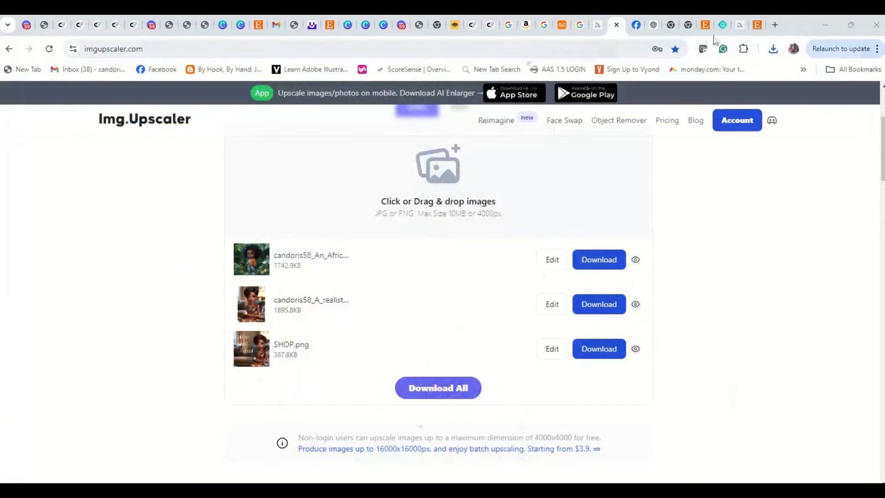
pyautogui.click(756, 26)
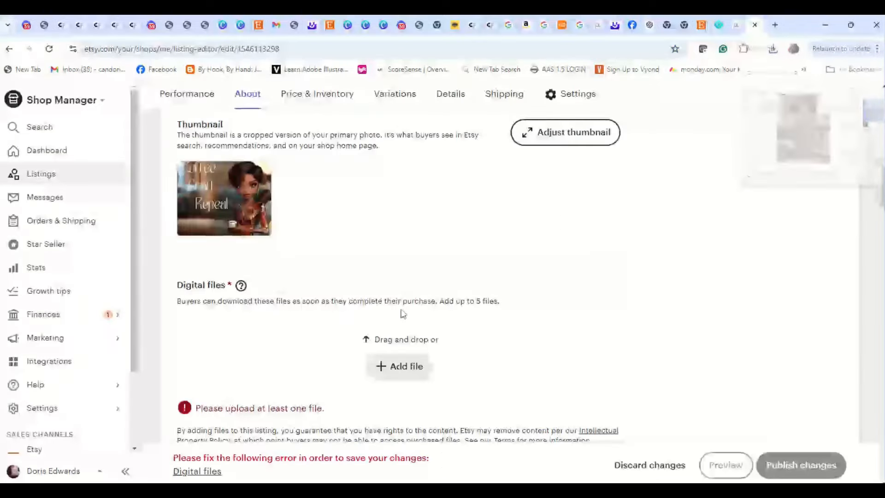
# - Rename SHOP (2) in the Downloads folder as "Coffe Craft Repeat1" and add it to the listing's digital files
pyautogui.click(405, 366)
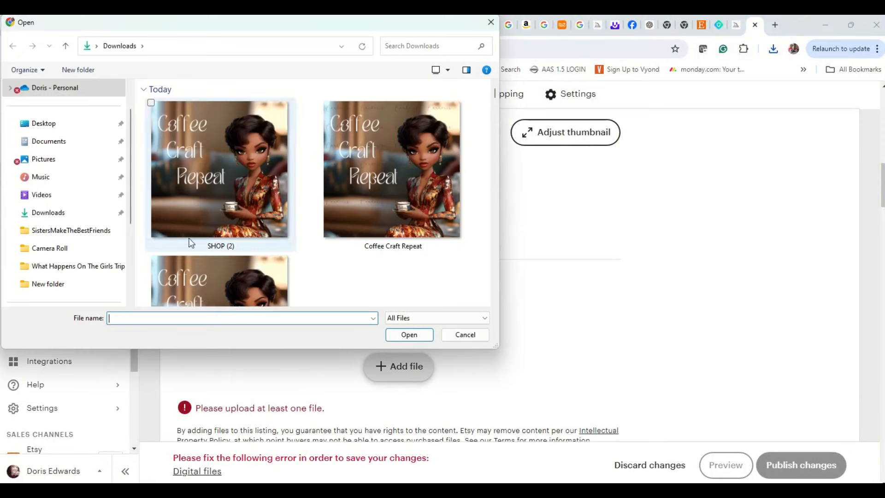
pyautogui.click(407, 150)
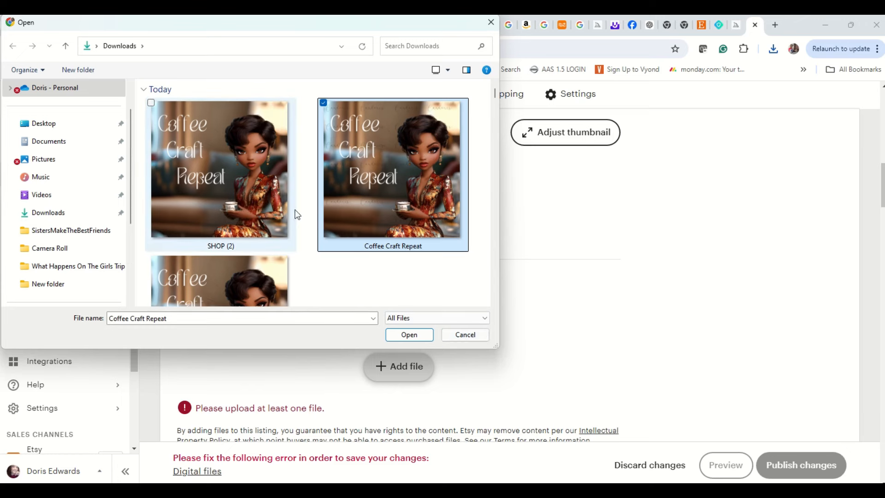
pyautogui.click(258, 197)
pyautogui.rightClick(260, 226)
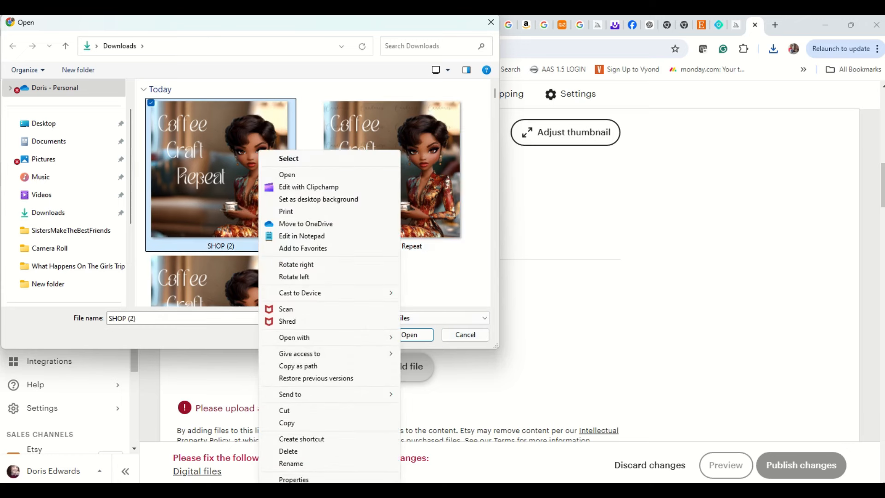
pyautogui.click(295, 463)
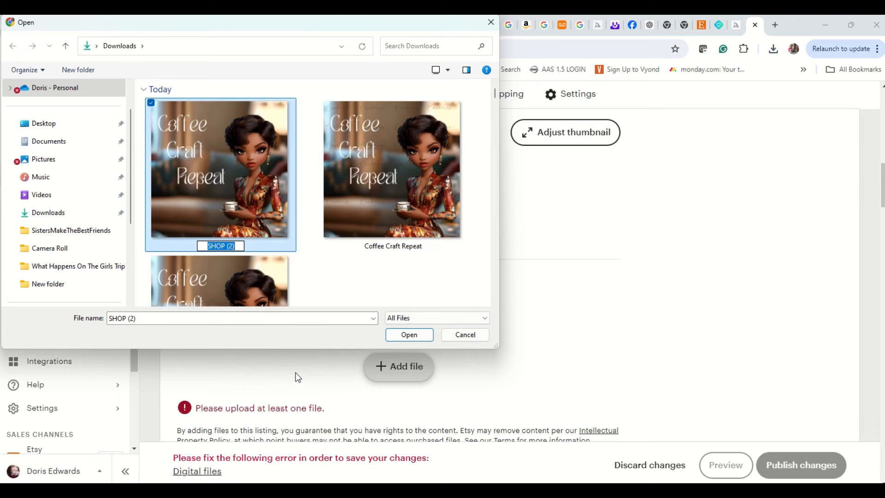
pyautogui.write('Coffe Craft Repea')
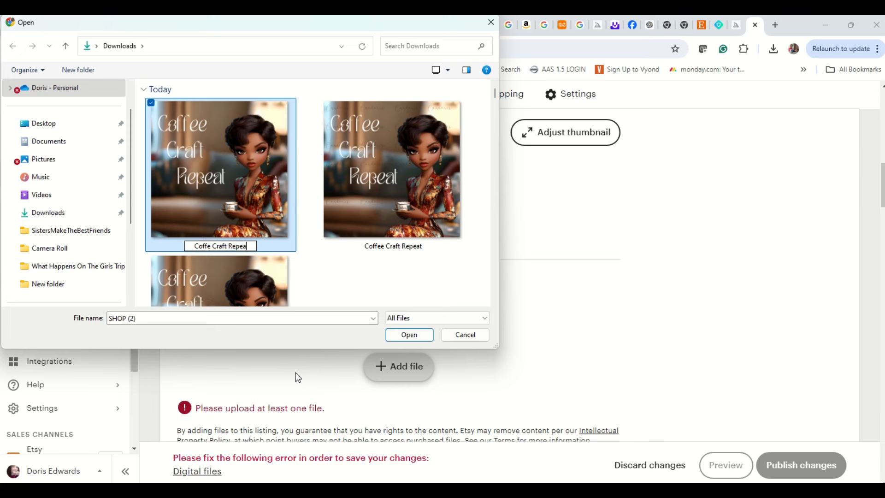
pyautogui.write('t2')
pyautogui.press('BackSpace')
pyautogui.write('1')
pyautogui.click(314, 297)
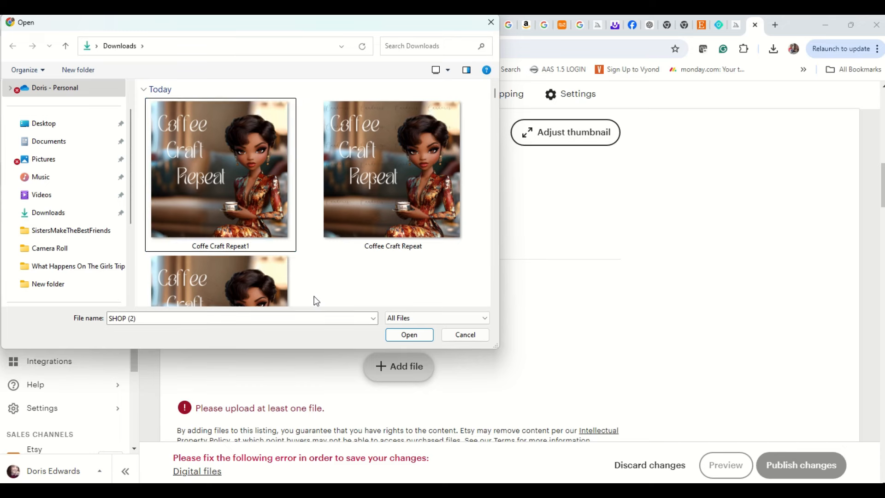
pyautogui.click(220, 178)
pyautogui.click(409, 335)
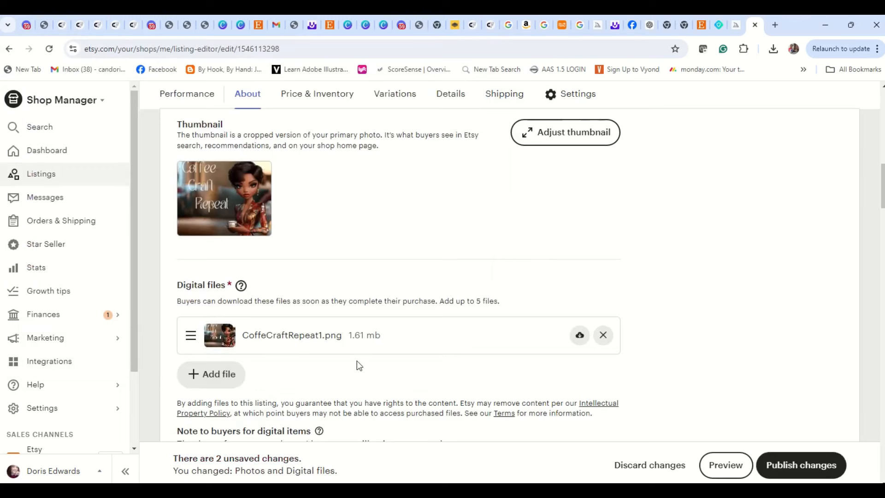
# - In the listing title, replace the opening "Sunflower" with "Coffee Craft Repeat" and the "Sunflower" before "Love PNG" with "Craft"
pyautogui.scroll(3, 335, 357)
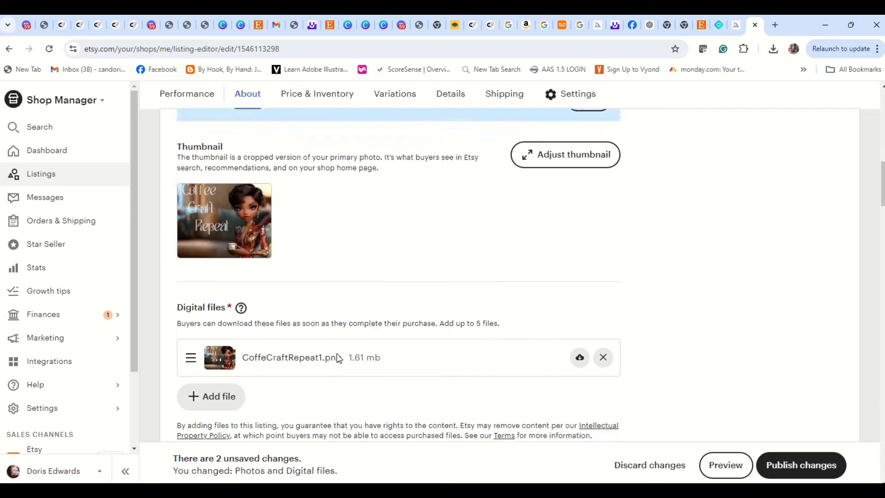
pyautogui.scroll(-6, 318, 357)
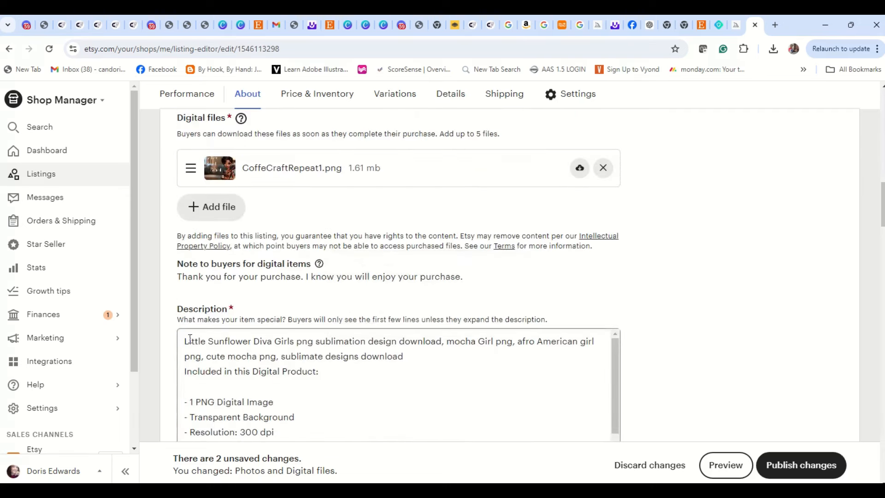
pyautogui.scroll(10, 290, 301)
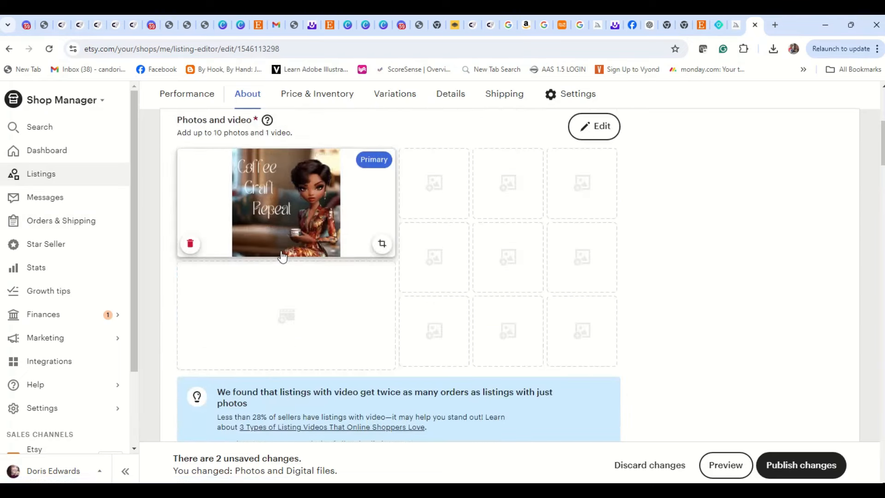
pyautogui.scroll(5, 281, 253)
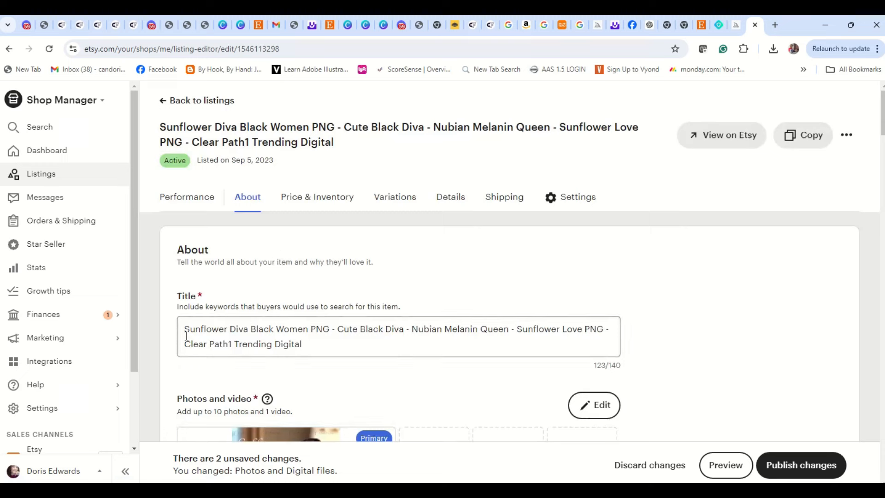
pyautogui.moveTo(183, 329); pyautogui.dragTo(228, 330)
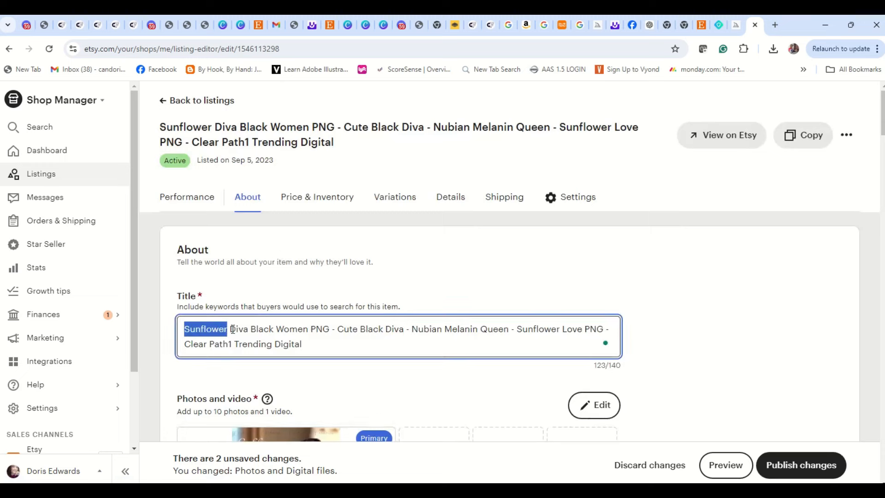
pyautogui.write('Cog')
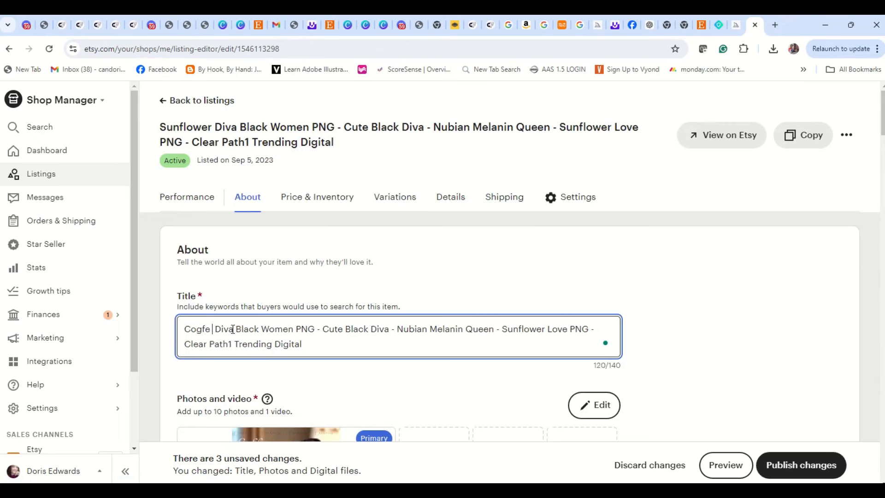
pyautogui.press('BackSpace')
pyautogui.write('ffee C')
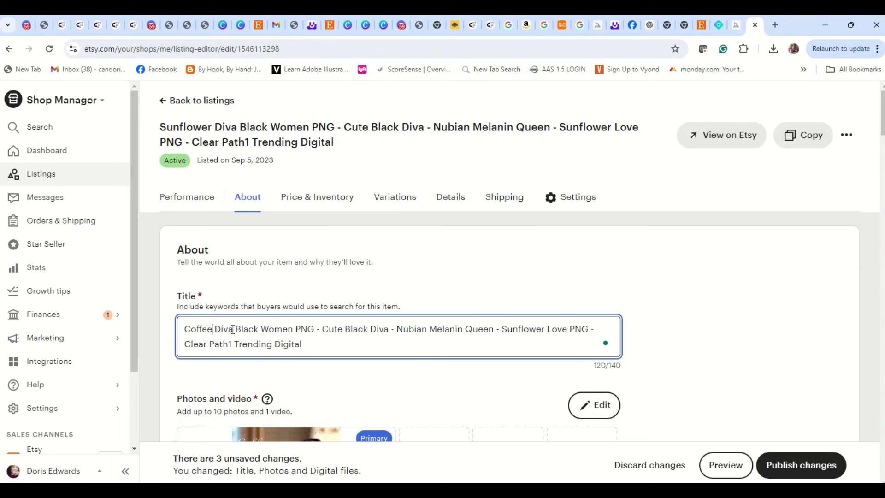
pyautogui.write('raft R')
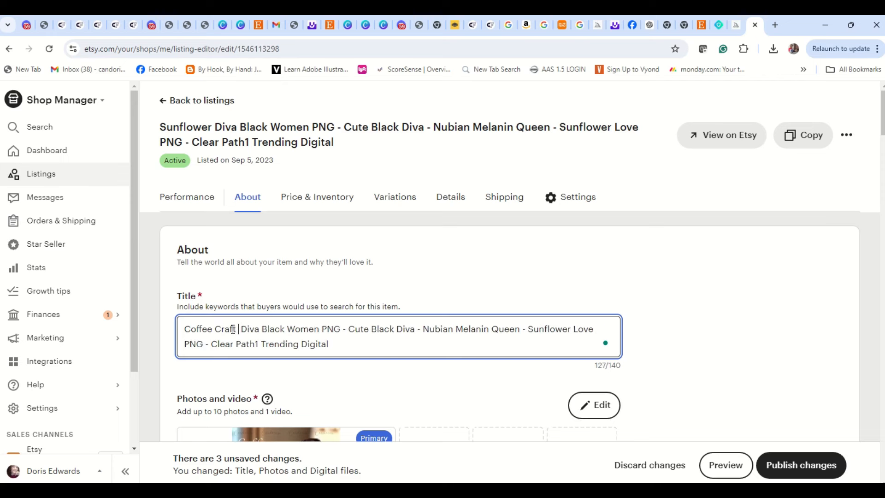
pyautogui.write('epeat')
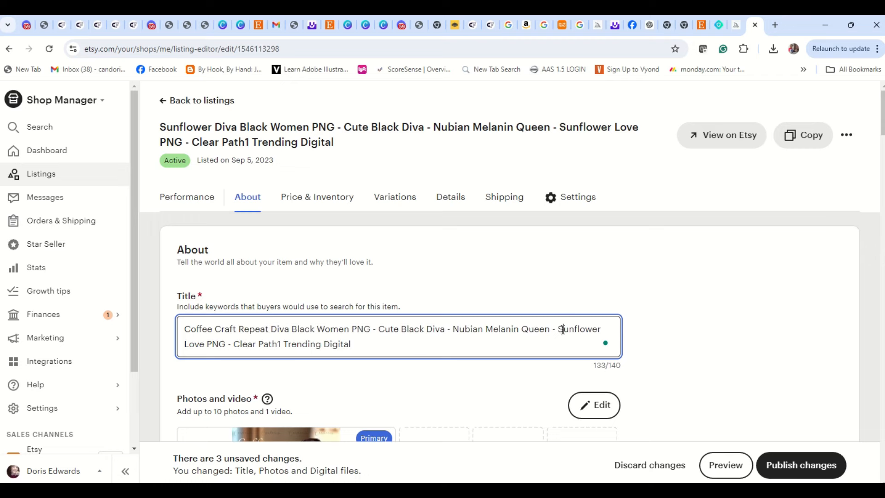
pyautogui.moveTo(558, 329); pyautogui.dragTo(601, 330)
pyautogui.write('Craft')
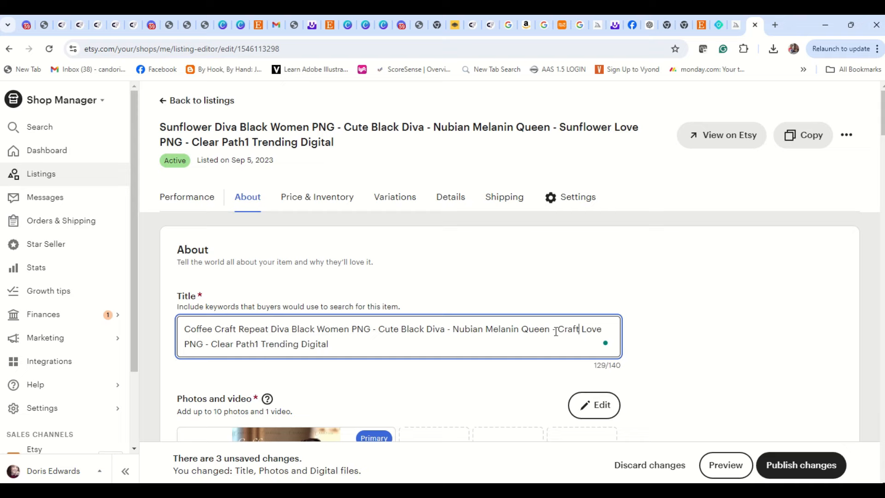
# - Replace "Transparent Background" in the listing description with "This image has a background"
pyautogui.scroll(-12, 326, 335)
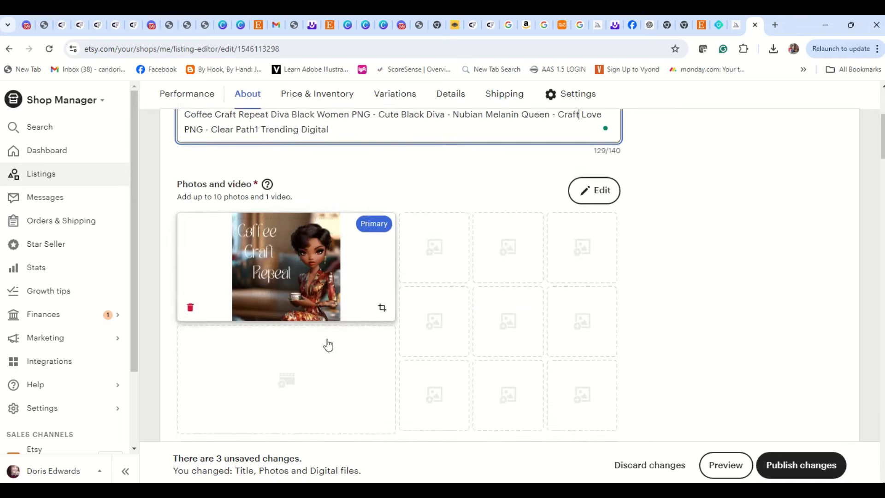
pyautogui.scroll(-8, 328, 345)
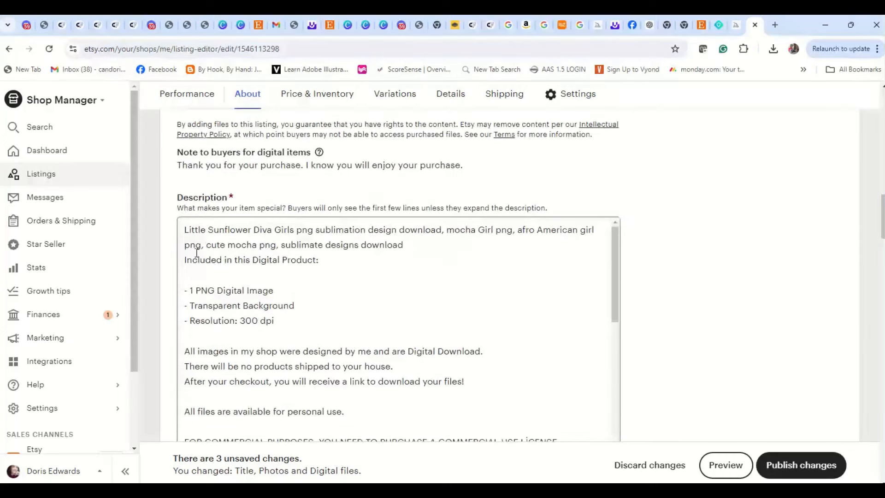
pyautogui.moveTo(191, 306); pyautogui.dragTo(295, 307)
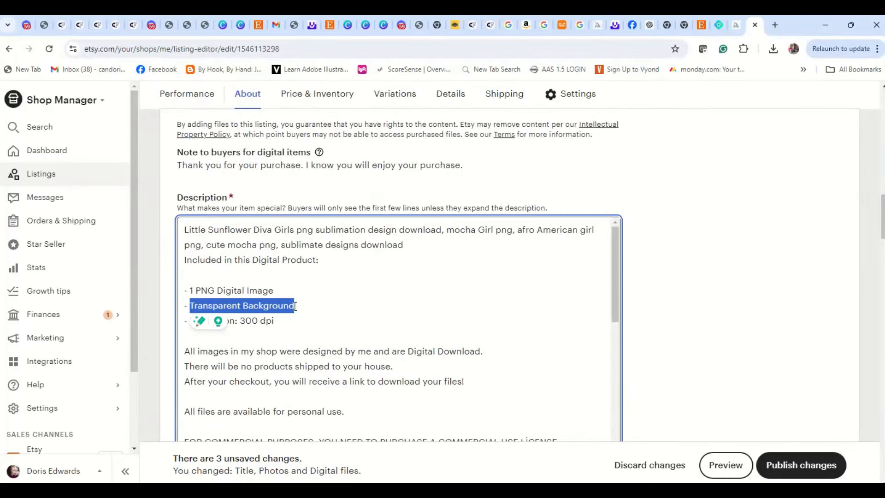
pyautogui.write('This')
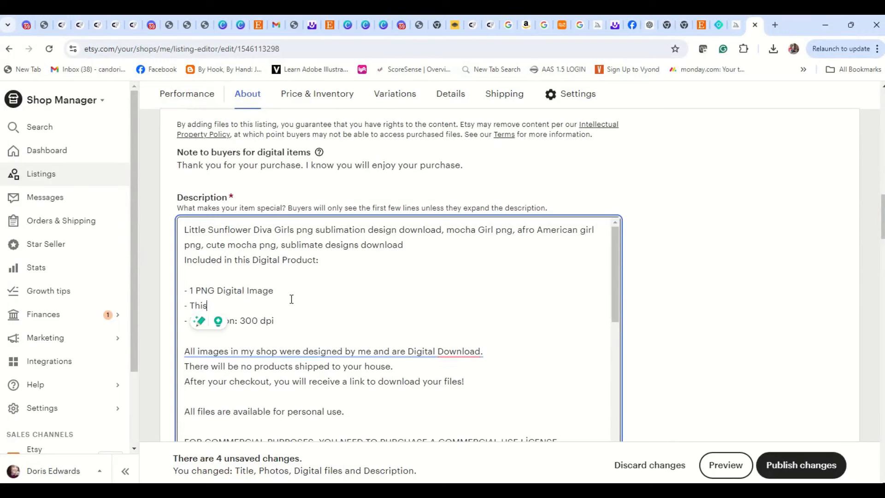
pyautogui.write(' image has a background')
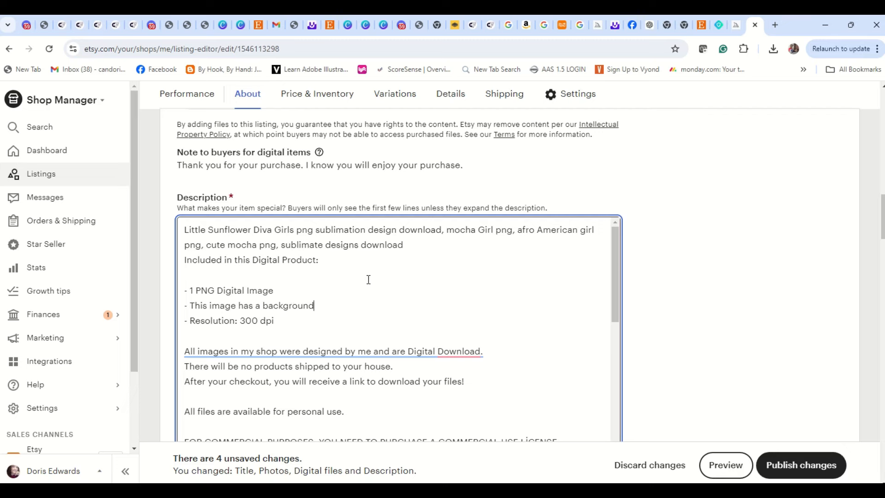
# - Copy the title text from "Coffee Craft Repeat" through "Craft Love PNG" and paste it over "Little Sunflower Diva Girls png" in the description
pyautogui.scroll(1, 340, 320)
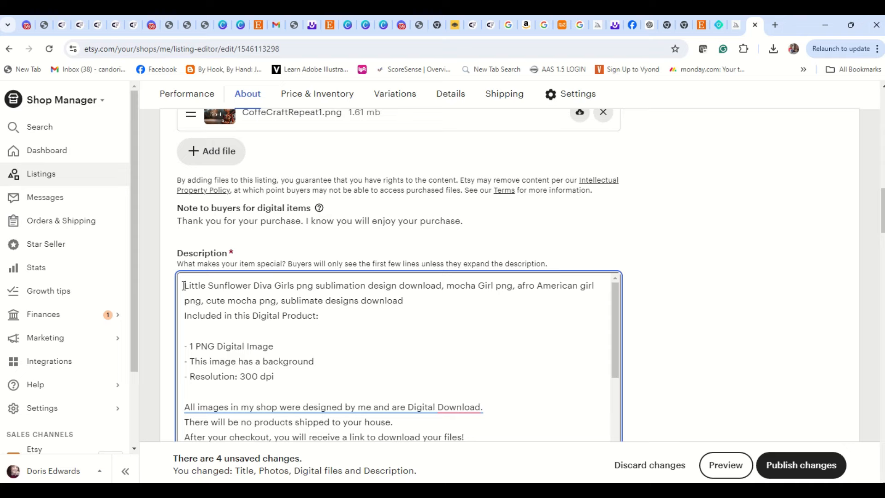
pyautogui.scroll(6, 272, 206)
pyautogui.scroll(8, 270, 208)
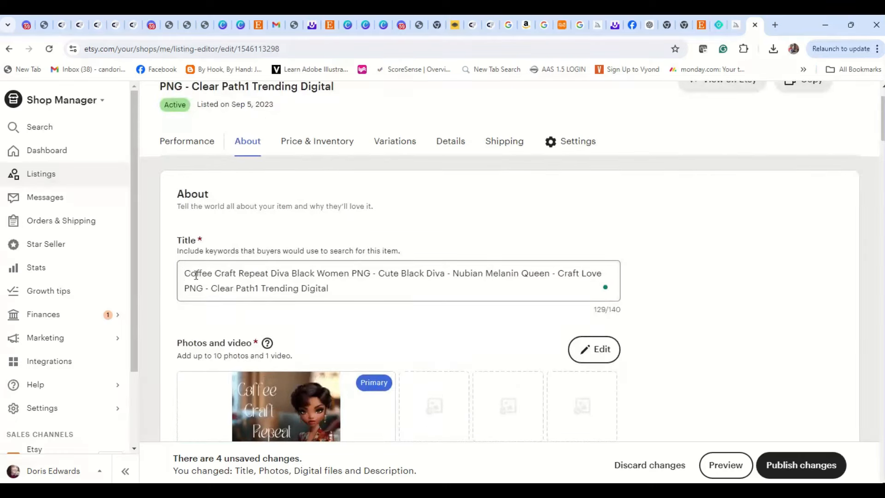
pyautogui.moveTo(184, 274); pyautogui.dragTo(200, 291)
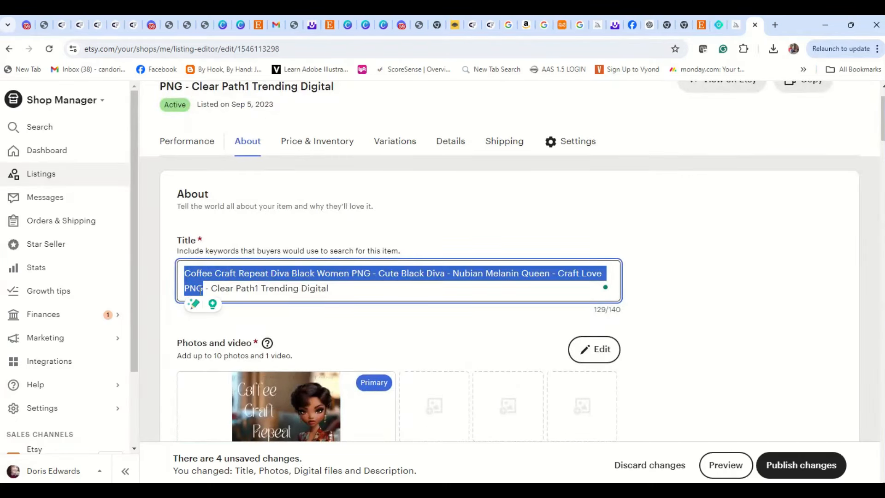
pyautogui.rightClick(194, 291)
pyautogui.click(227, 109)
pyautogui.scroll(-15, 353, 300)
pyautogui.scroll(-4, 353, 304)
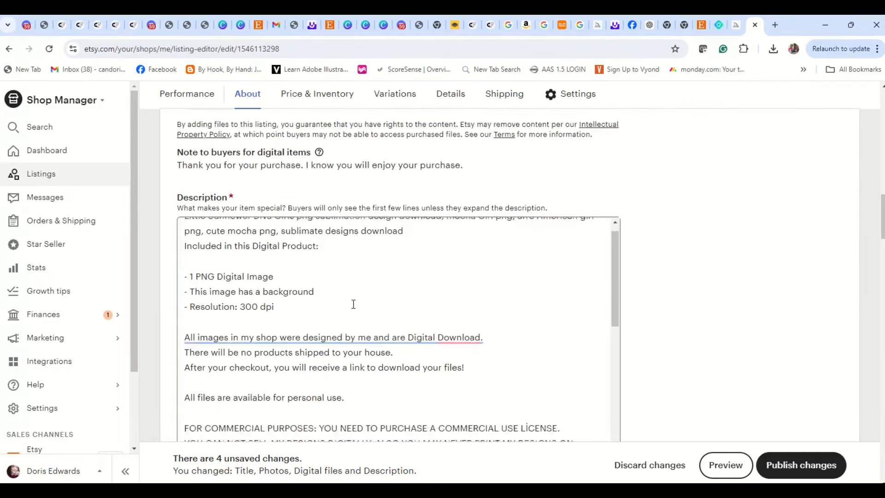
pyautogui.scroll(4, 350, 311)
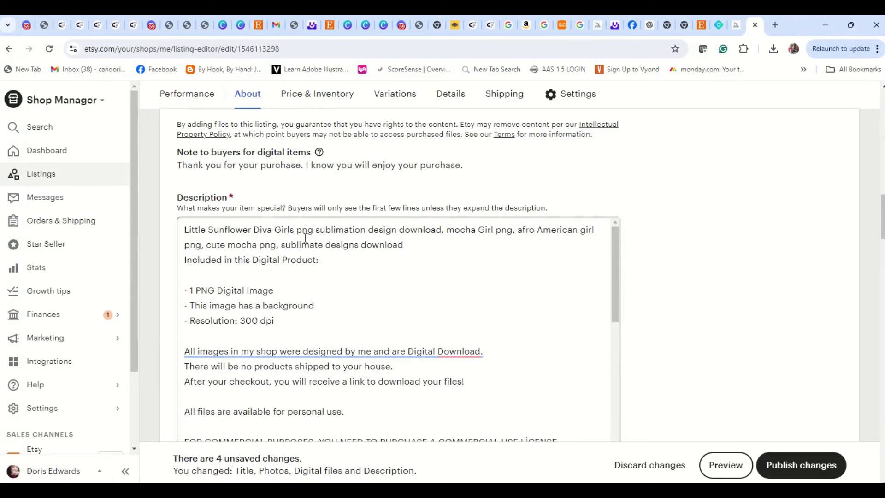
pyautogui.moveTo(313, 231); pyautogui.dragTo(184, 230)
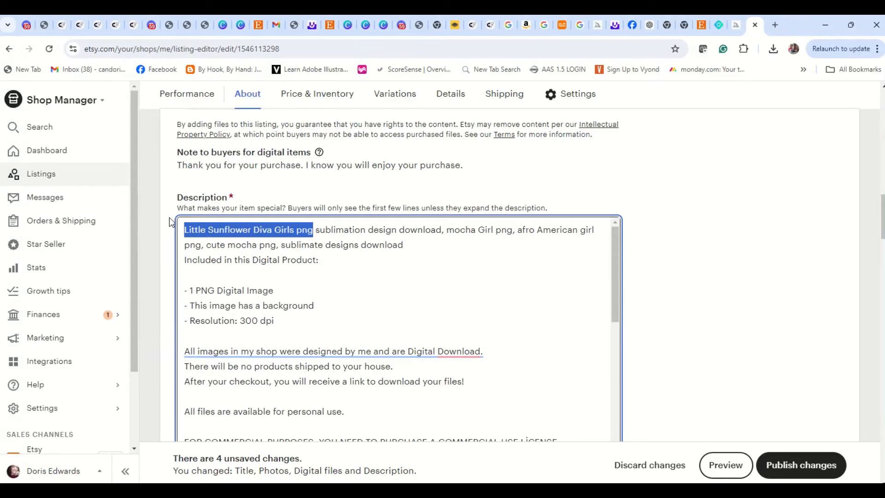
pyautogui.hotkey('ctrl', 'v')
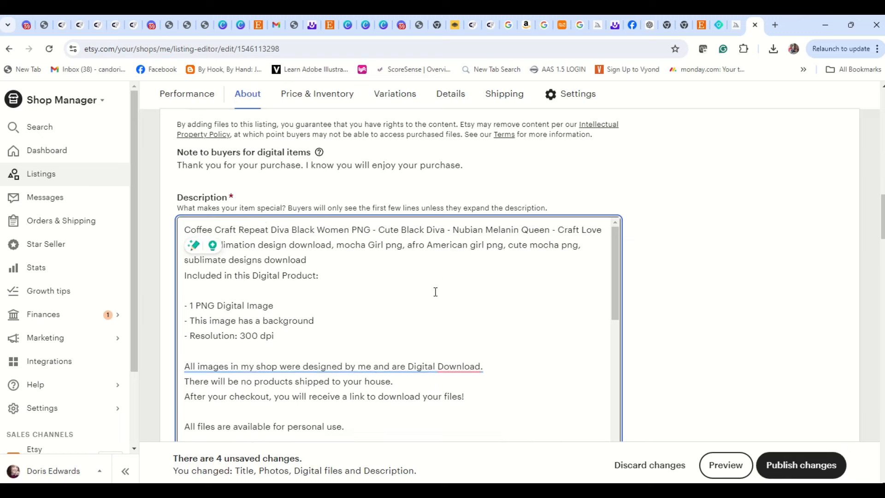
# - Set the listing's price to $2.50
pyautogui.scroll(-10, 435, 295)
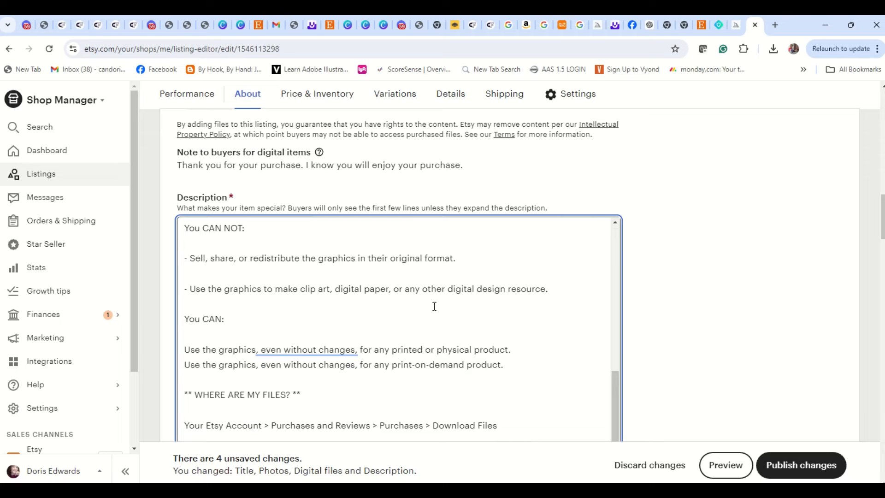
pyautogui.scroll(-10, 719, 277)
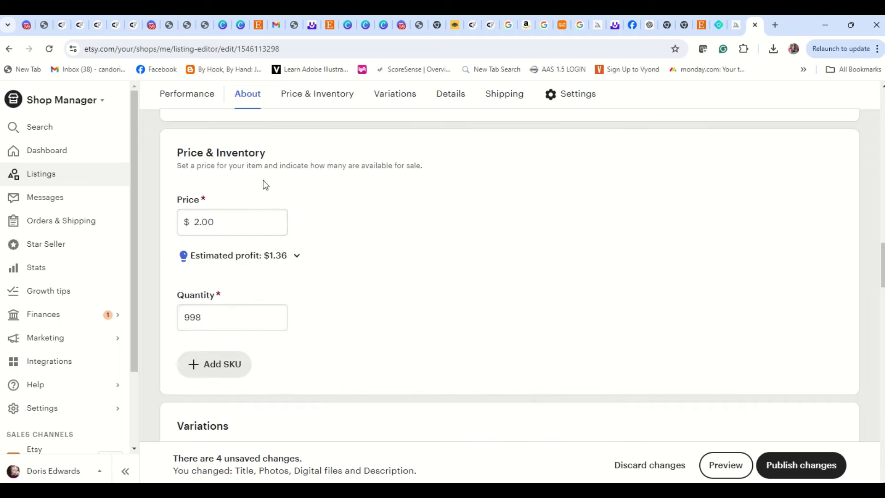
pyautogui.moveTo(243, 223); pyautogui.dragTo(95, 201)
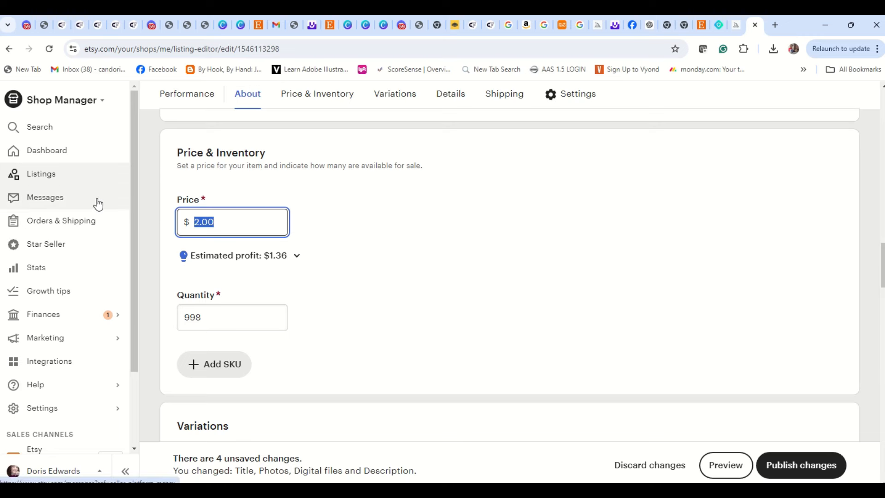
pyautogui.write('2.5')
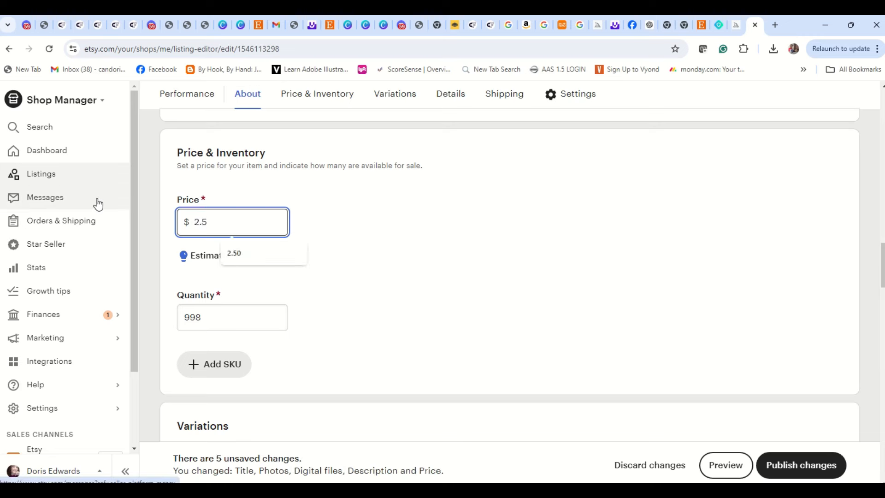
pyautogui.write('0')
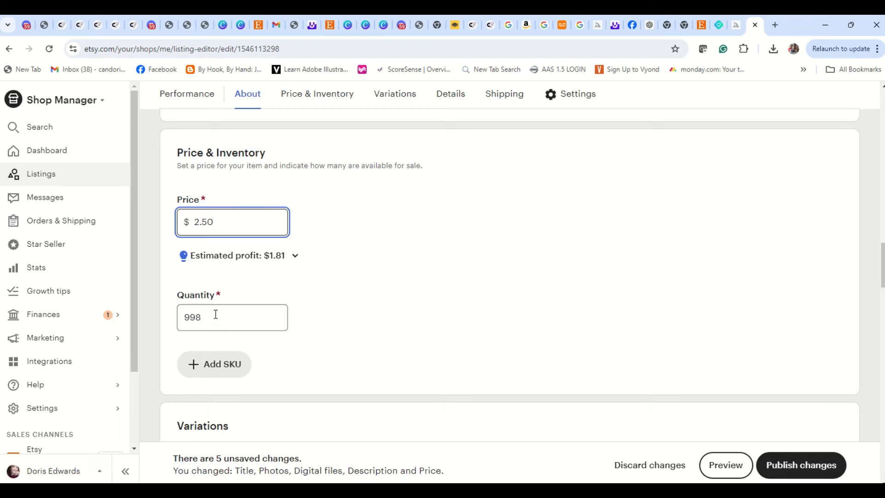
pyautogui.scroll(-15, 290, 329)
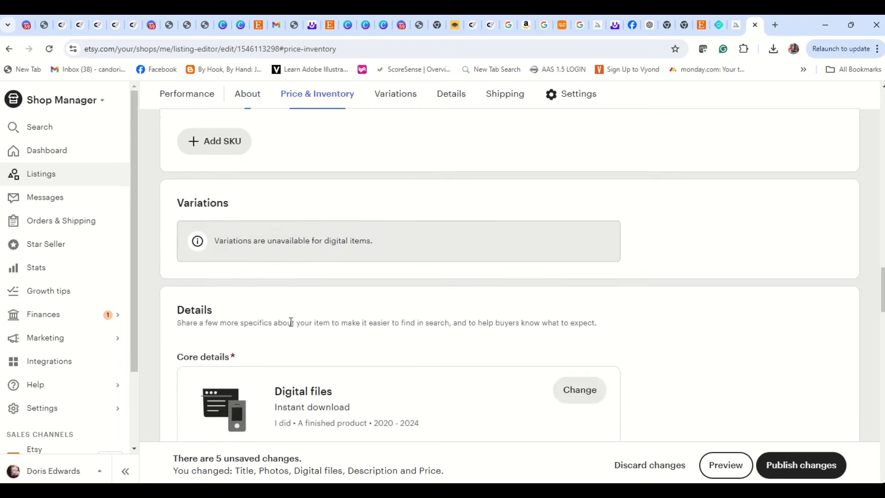
# - Add the tag "coffee craft repeat" to the listing
pyautogui.scroll(-8, 289, 329)
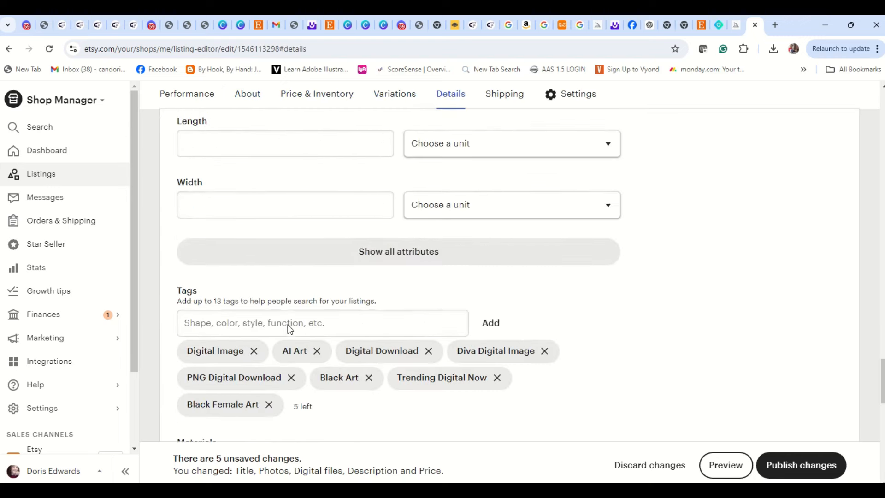
pyautogui.scroll(-4, 289, 329)
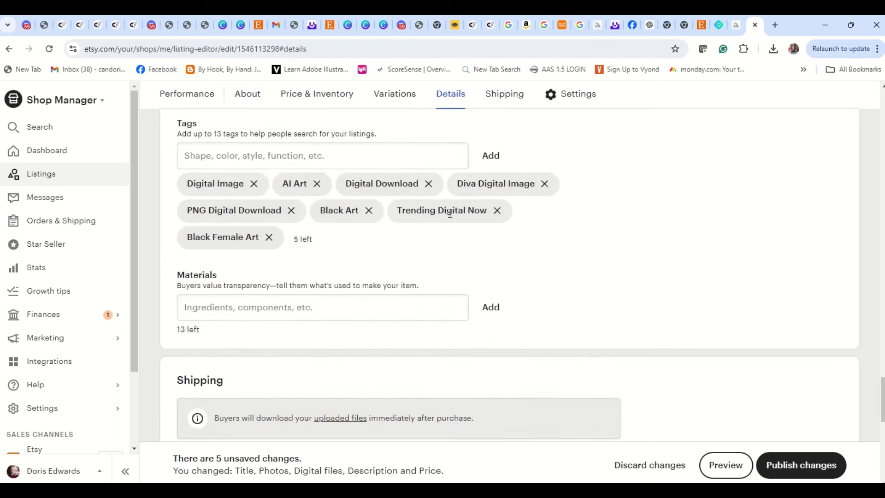
pyautogui.click(325, 156)
pyautogui.write('coffee craft repeat')
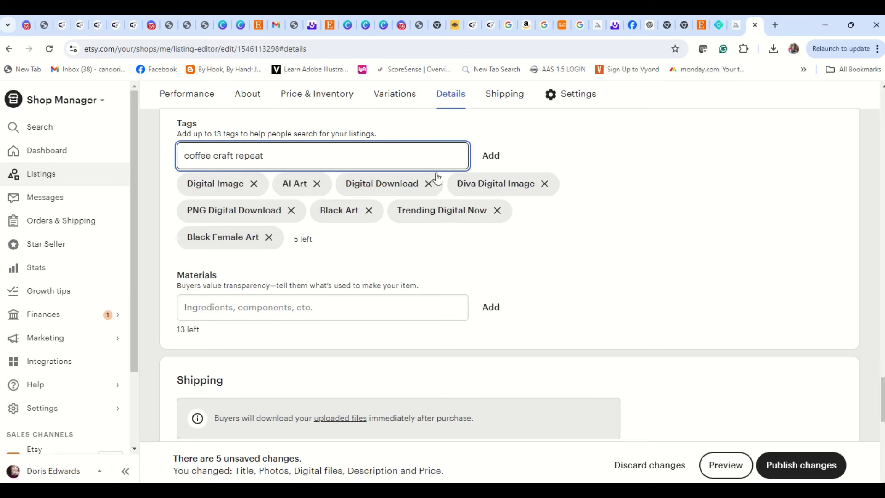
pyautogui.click(491, 155)
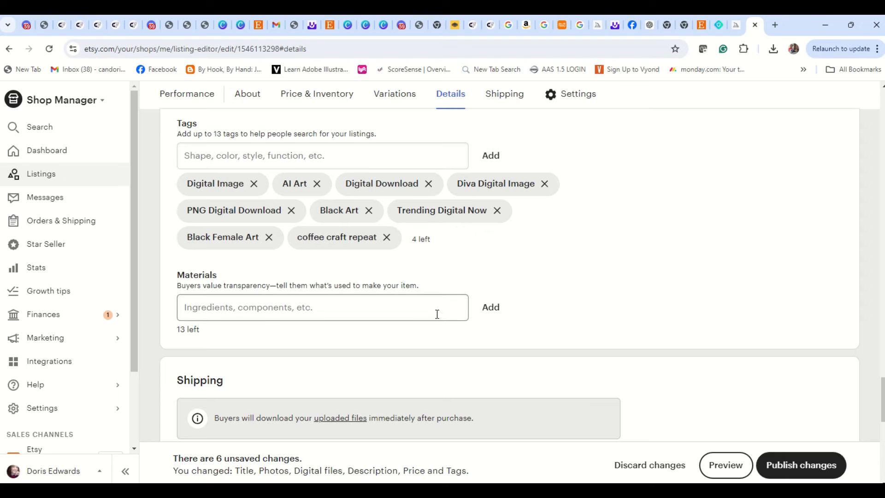
# - Turn on Feature this listing and set the shop section to Black Women
pyautogui.scroll(-9, 437, 314)
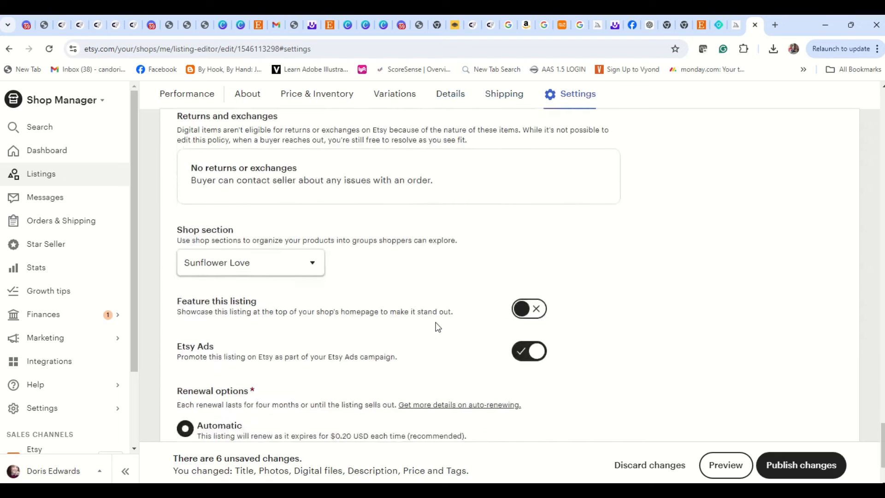
pyautogui.click(534, 282)
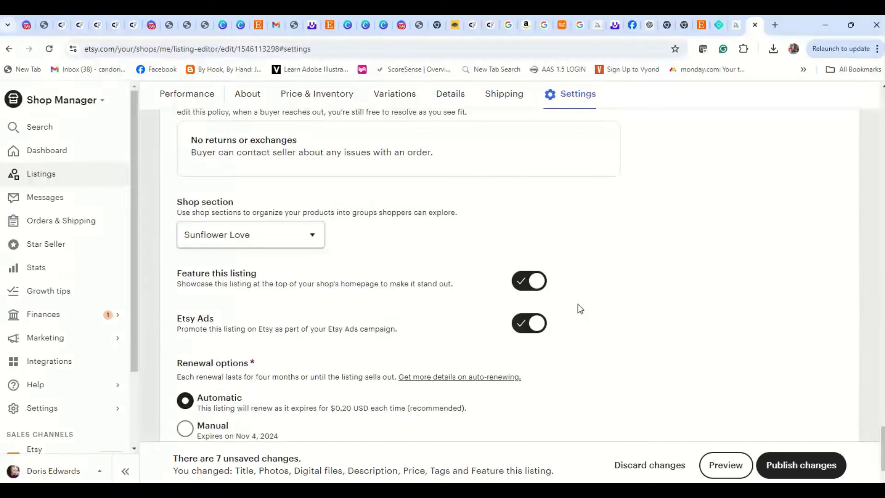
pyautogui.click(313, 236)
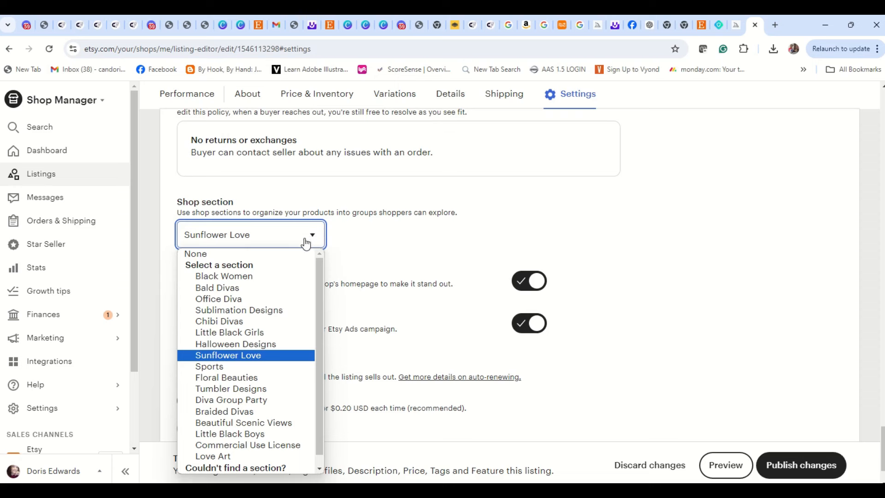
pyautogui.click(248, 276)
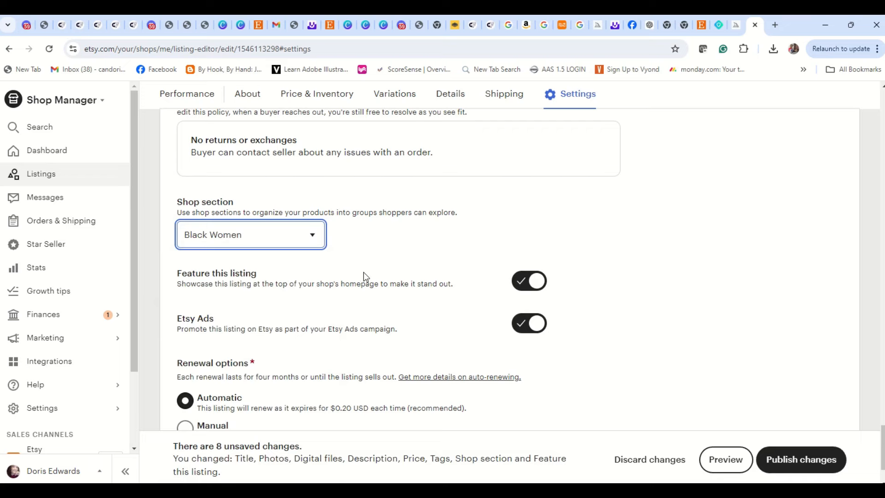
# - Publish the listing changes and look through the shop's active listings
pyautogui.scroll(-3, 366, 274)
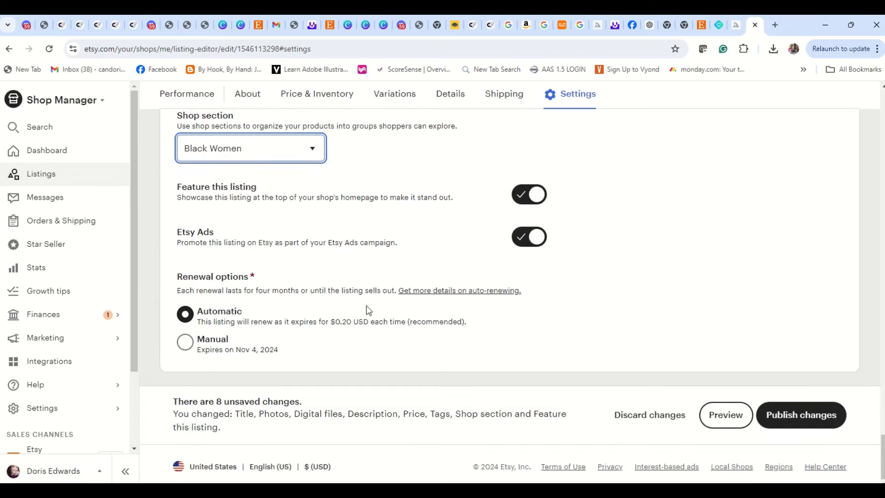
pyautogui.click(820, 414)
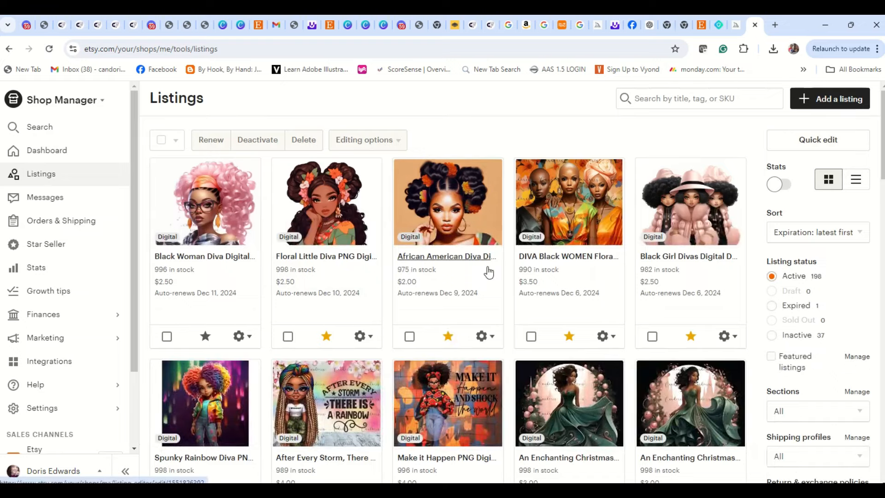
pyautogui.scroll(-10, 489, 272)
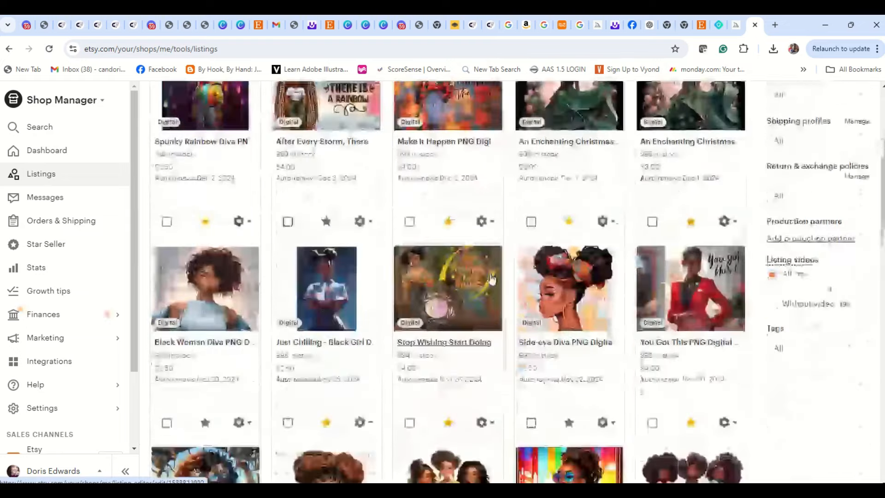
pyautogui.scroll(-4, 491, 280)
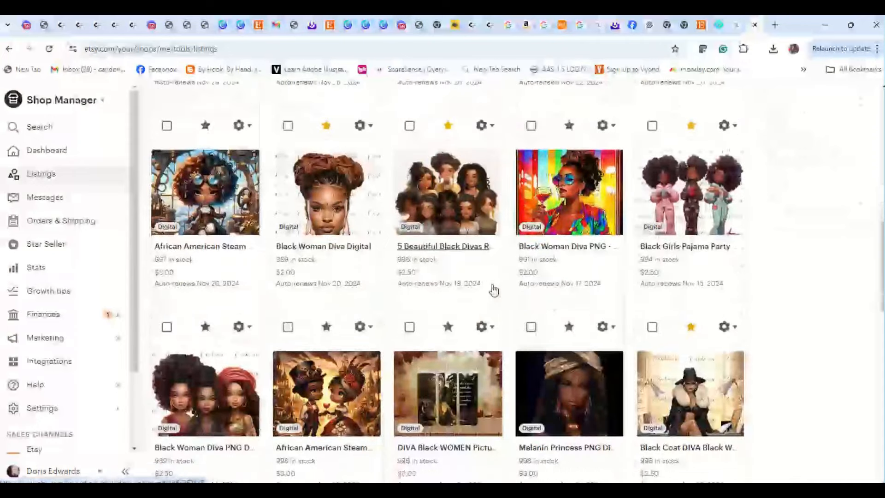
pyautogui.scroll(-3, 494, 295)
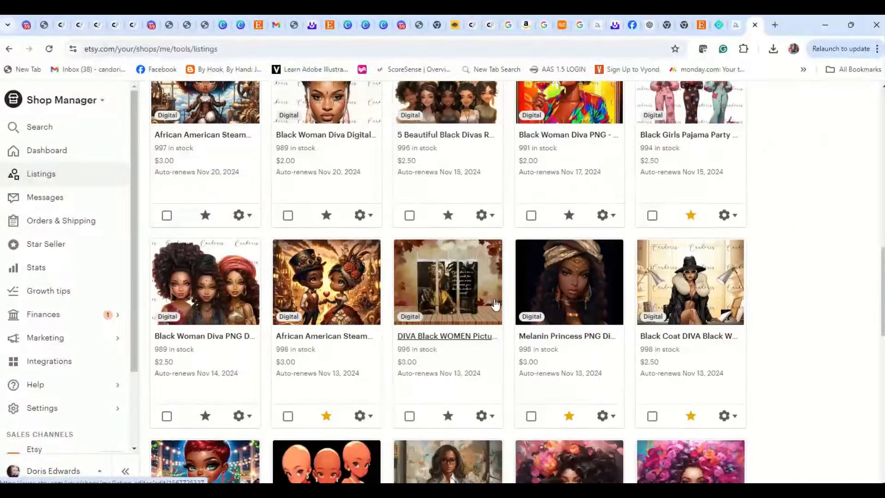
pyautogui.scroll(3, 494, 301)
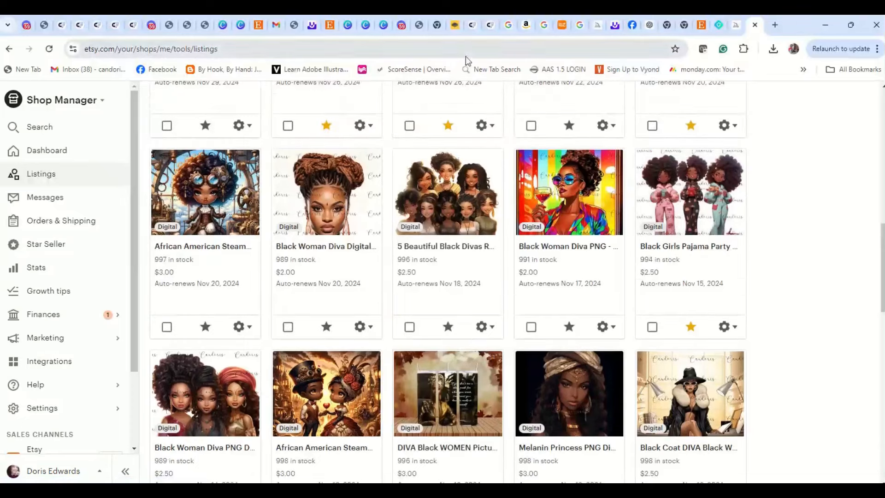
# - Switch to the SHOP design in Canva and delete the watermark overlay from the Coffee Craft Repeat image
pyautogui.click(385, 25)
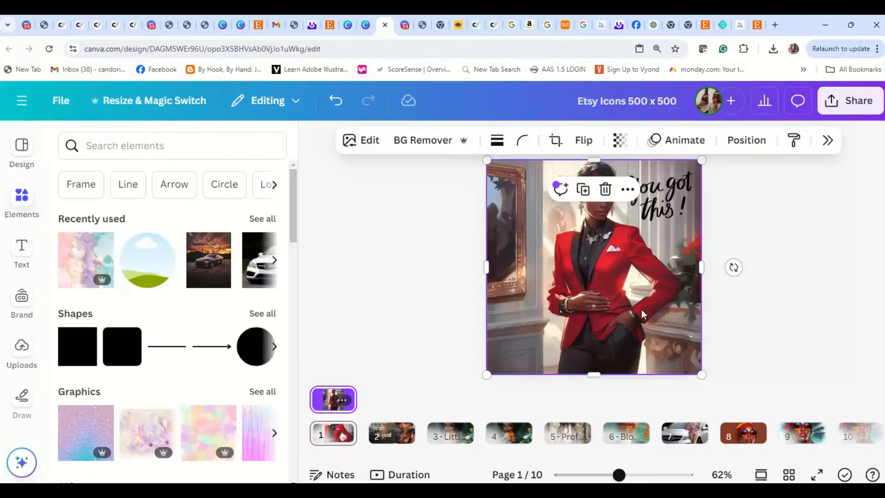
pyautogui.click(361, 23)
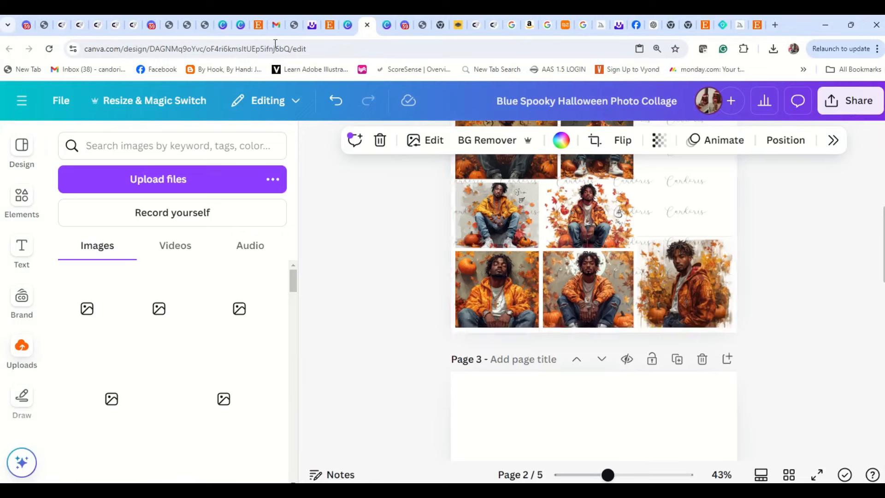
pyautogui.click(346, 24)
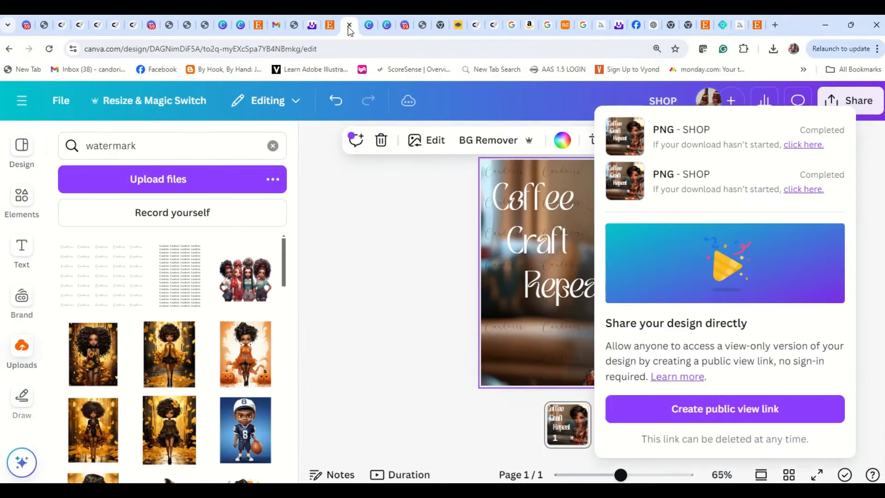
pyautogui.click(448, 248)
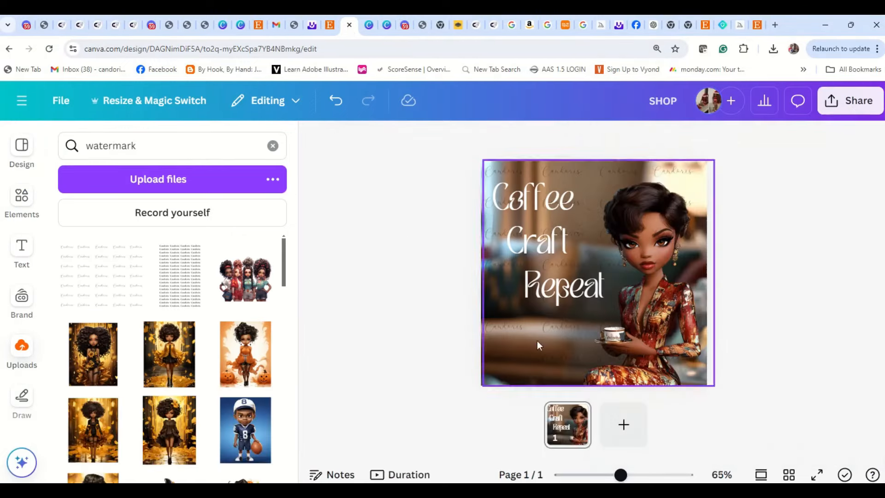
pyautogui.click(598, 183)
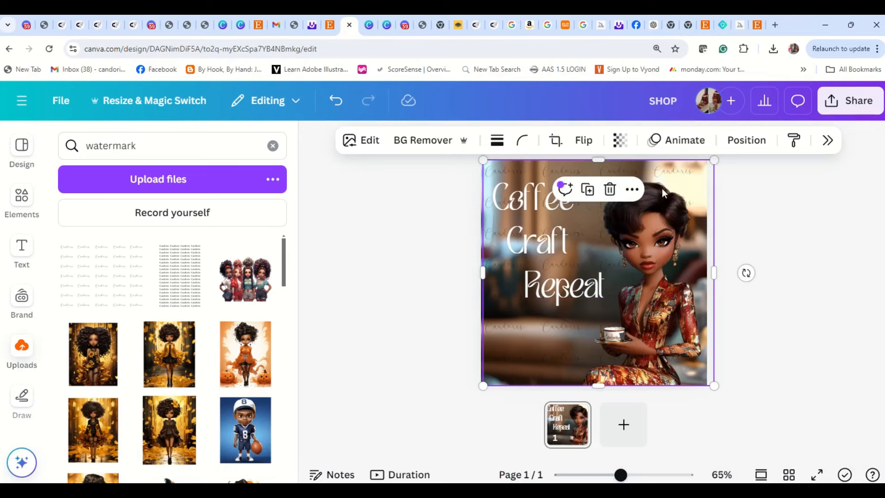
pyautogui.press('Delete')
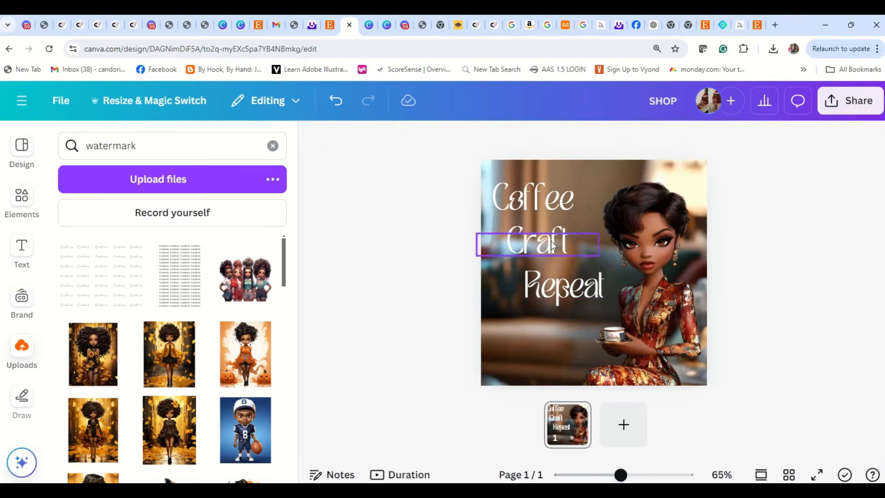
# - Give the "Coffee" text a black Outline effect with a thickness of 121
pyautogui.click(558, 199)
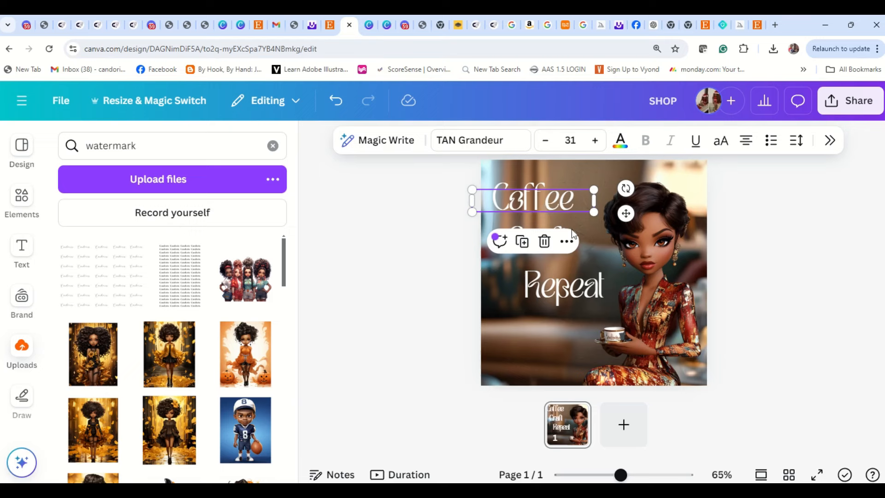
pyautogui.doubleClick(525, 203)
pyautogui.press('Escape')
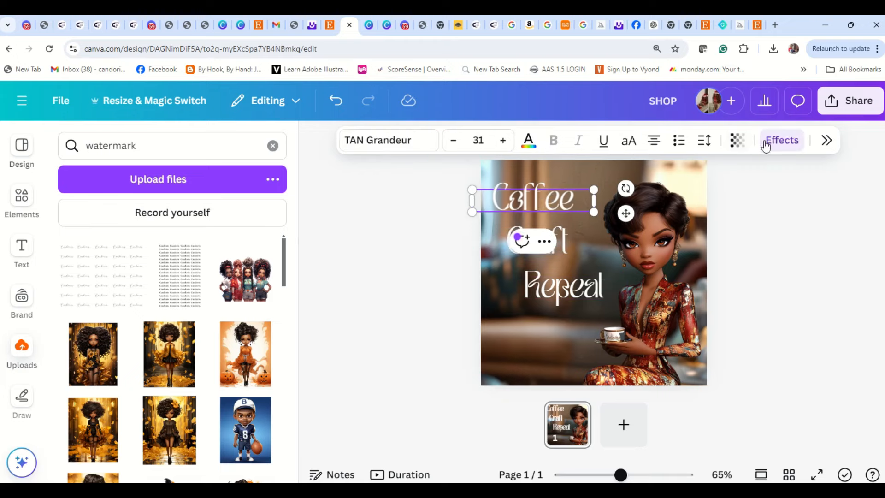
pyautogui.click(780, 143)
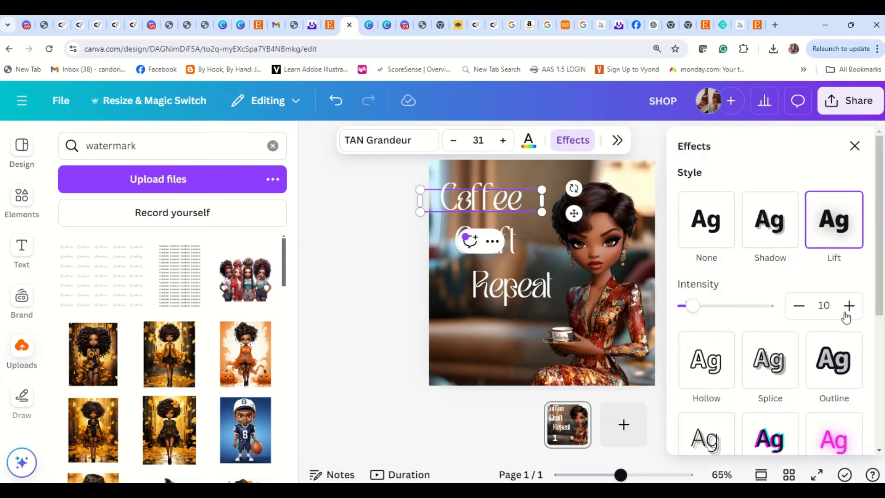
pyautogui.click(836, 371)
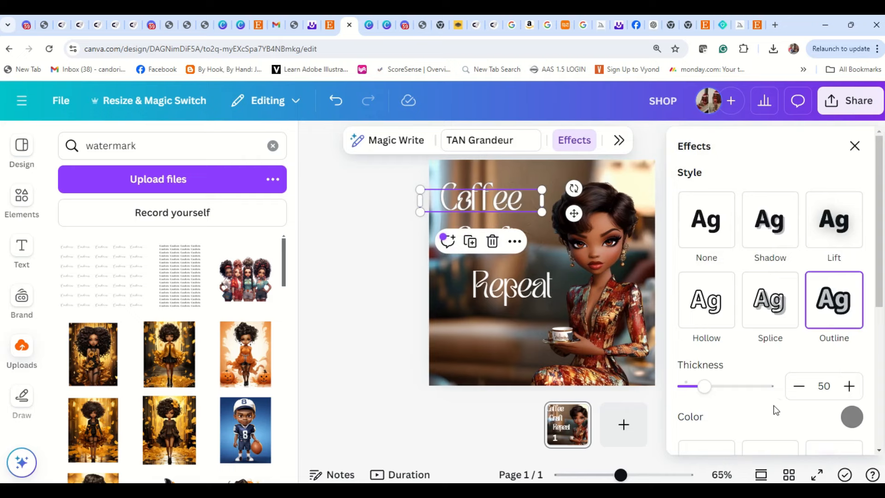
pyautogui.click(847, 423)
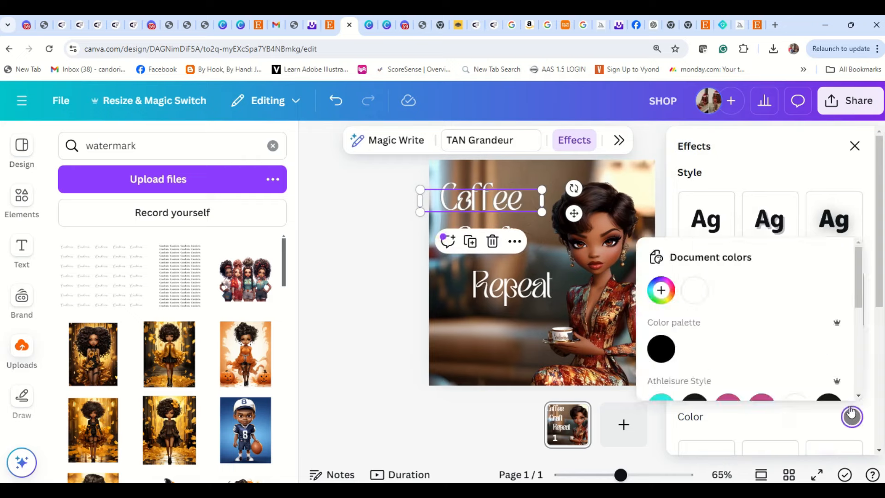
pyautogui.click(661, 349)
pyautogui.scroll(-5, 794, 360)
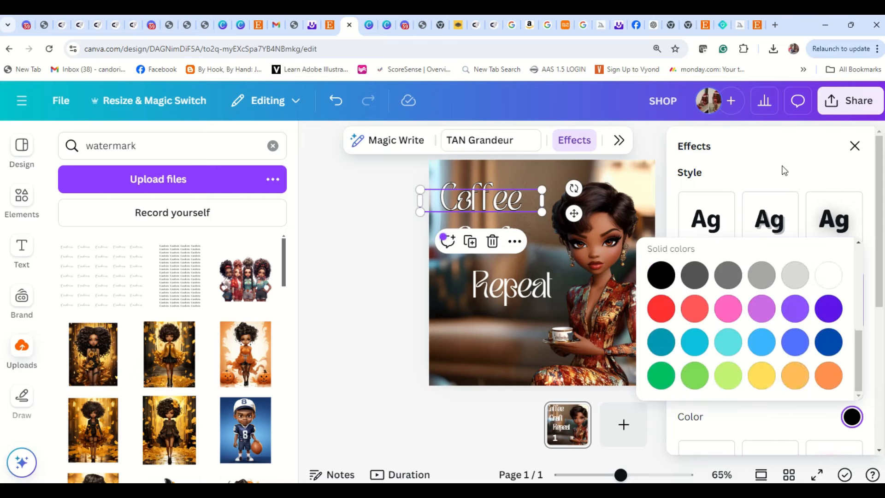
pyautogui.click(803, 221)
pyautogui.moveTo(704, 387); pyautogui.dragTo(737, 389)
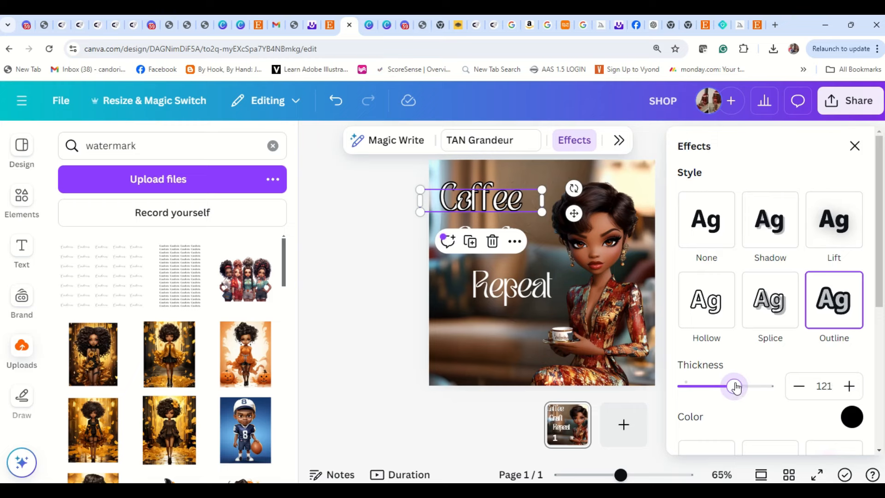
pyautogui.click(367, 298)
# - Apply a black Outline effect to the "Repeat" text, matching the "Coffee" text's thickness of 121
pyautogui.click(573, 293)
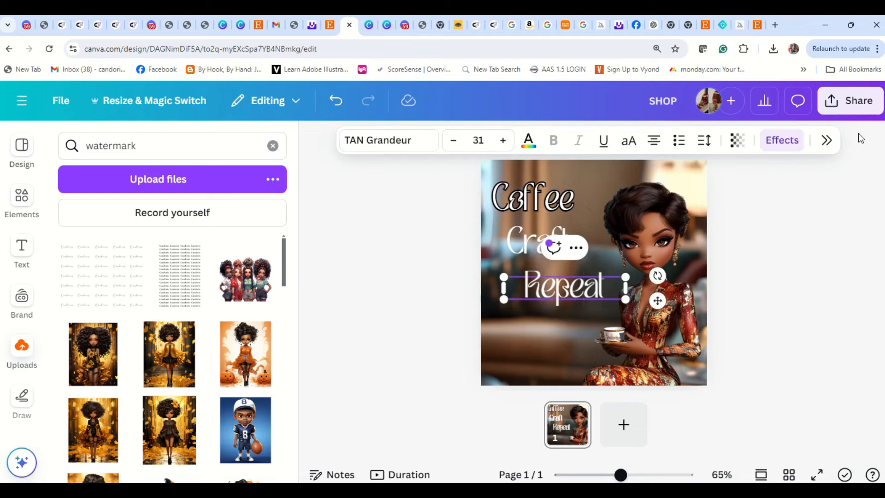
pyautogui.click(797, 147)
pyautogui.click(834, 299)
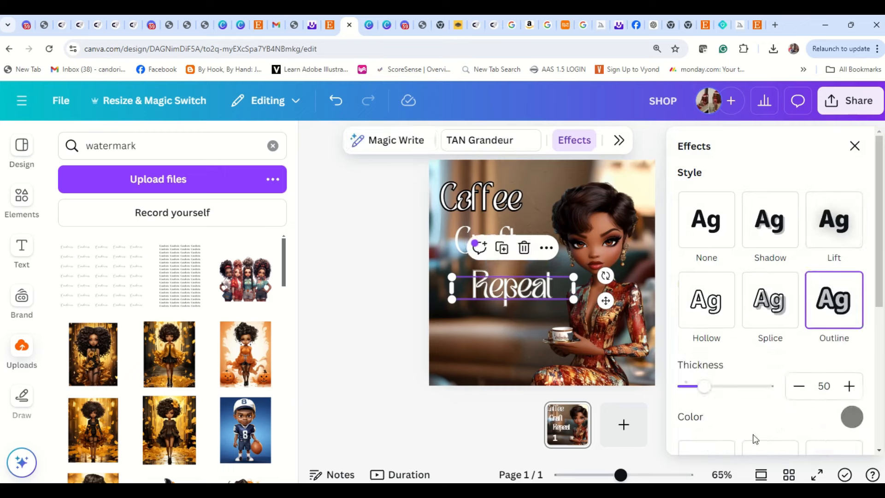
pyautogui.click(851, 417)
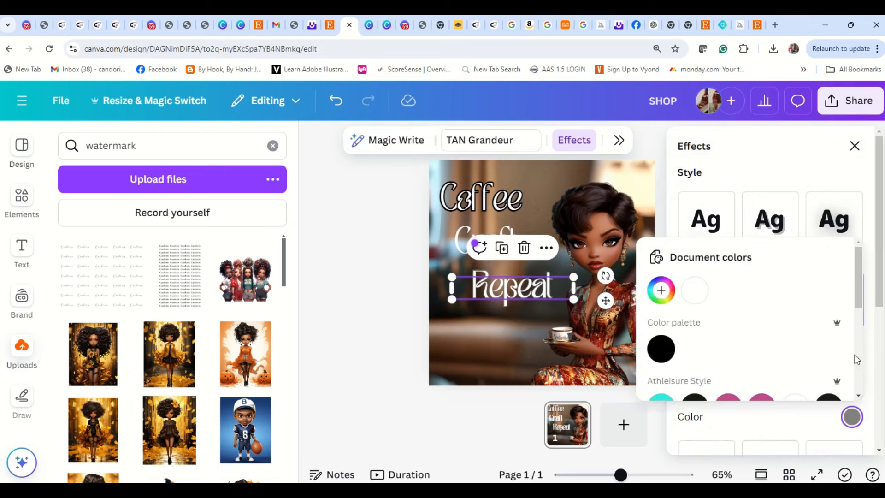
pyautogui.click(660, 349)
pyautogui.scroll(-3, 800, 325)
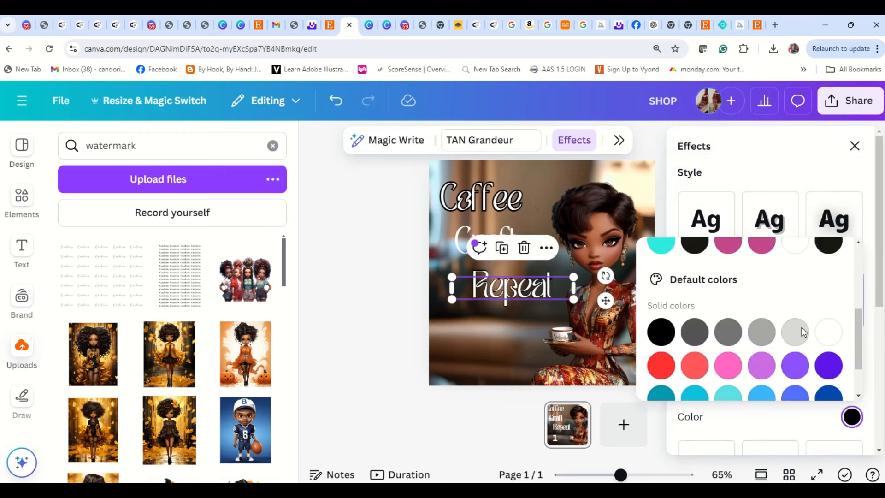
pyautogui.click(770, 142)
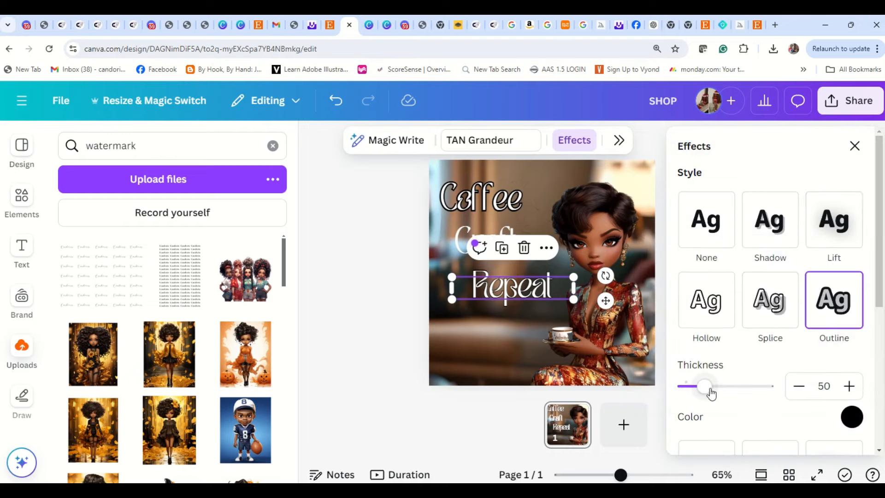
pyautogui.moveTo(708, 389); pyautogui.dragTo(723, 389)
pyautogui.click(477, 202)
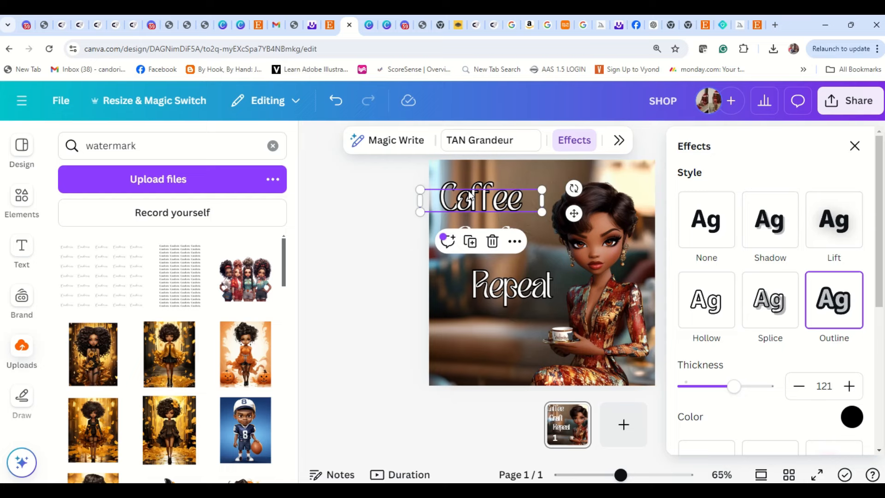
pyautogui.click(521, 288)
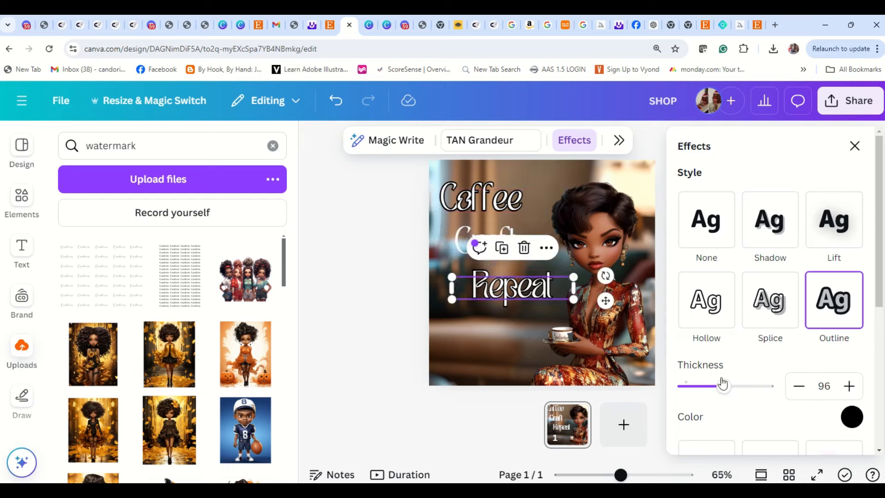
pyautogui.moveTo(723, 387); pyautogui.dragTo(735, 392)
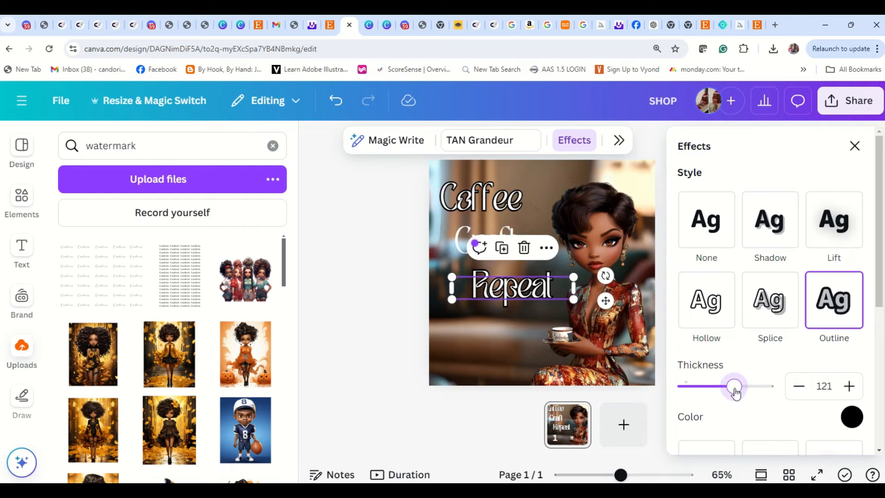
# - Apply a black Outline effect with a thickness of 121 to the "Craft" text
pyautogui.click(463, 240)
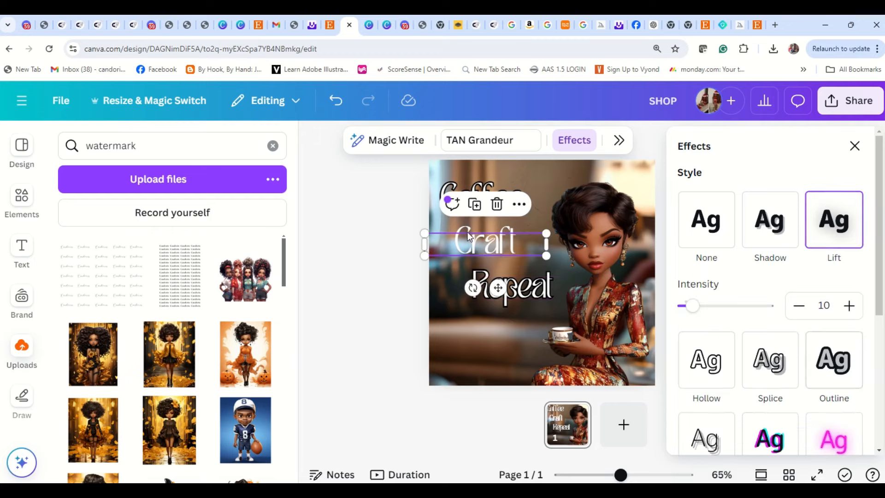
pyautogui.click(833, 360)
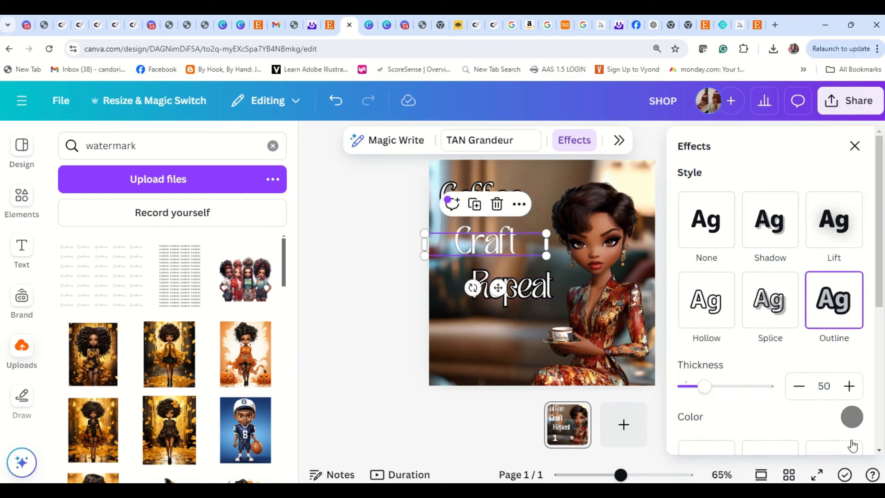
pyautogui.click(852, 417)
pyautogui.click(661, 348)
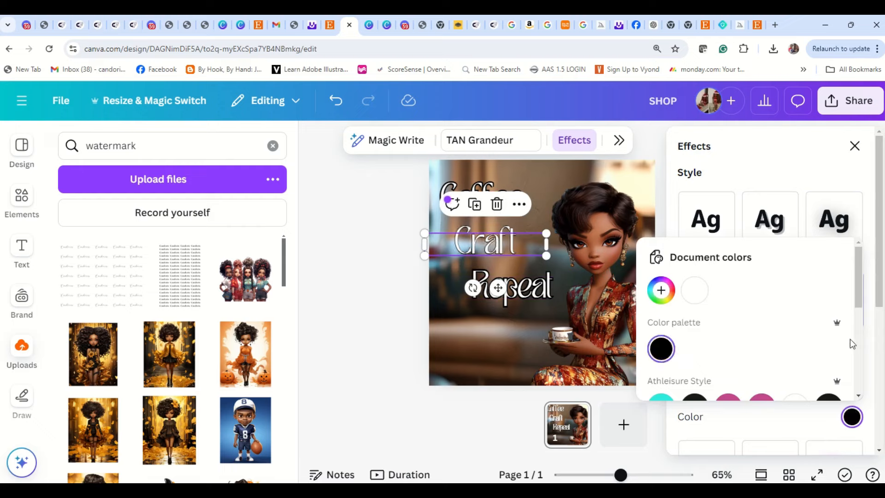
pyautogui.click(809, 154)
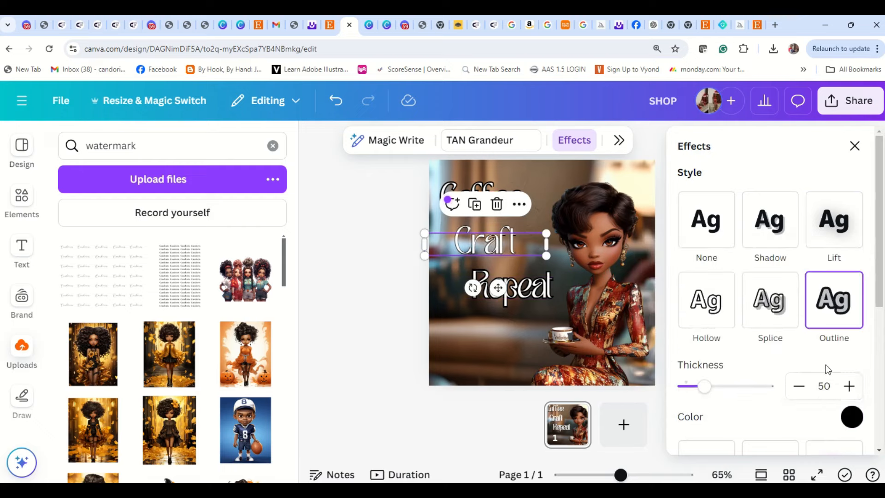
pyautogui.click(734, 387)
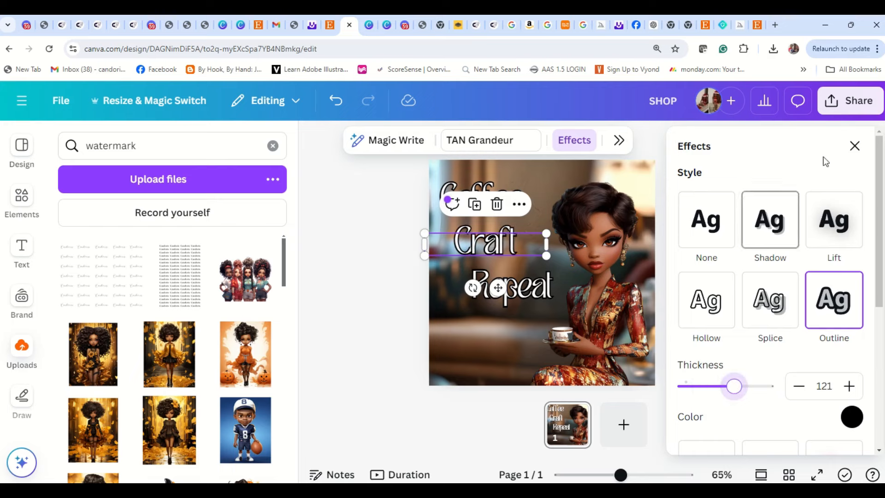
pyautogui.click(855, 148)
pyautogui.click(754, 324)
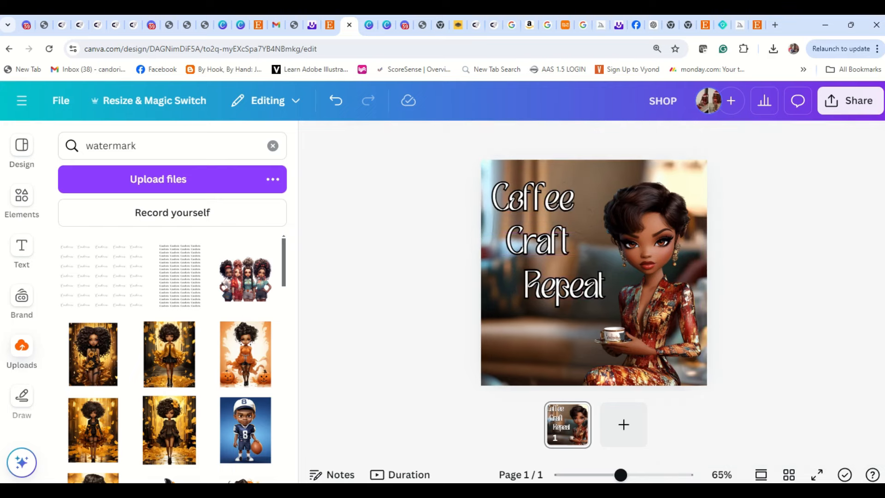
# - Preview the outlined Coffee Craft Repeat design in full screen and download it as a PNG at size 1
pyautogui.click(817, 476)
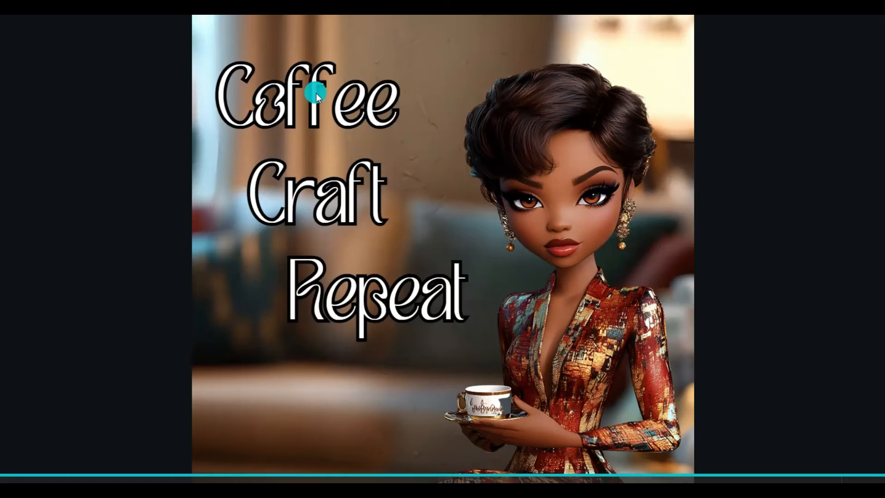
pyautogui.press('Escape')
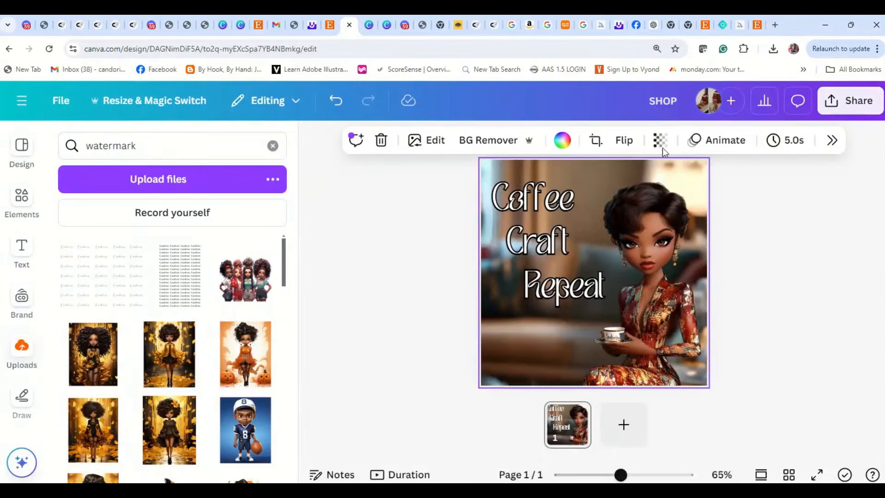
pyautogui.click(855, 101)
pyautogui.scroll(-3, 726, 313)
pyautogui.click(739, 321)
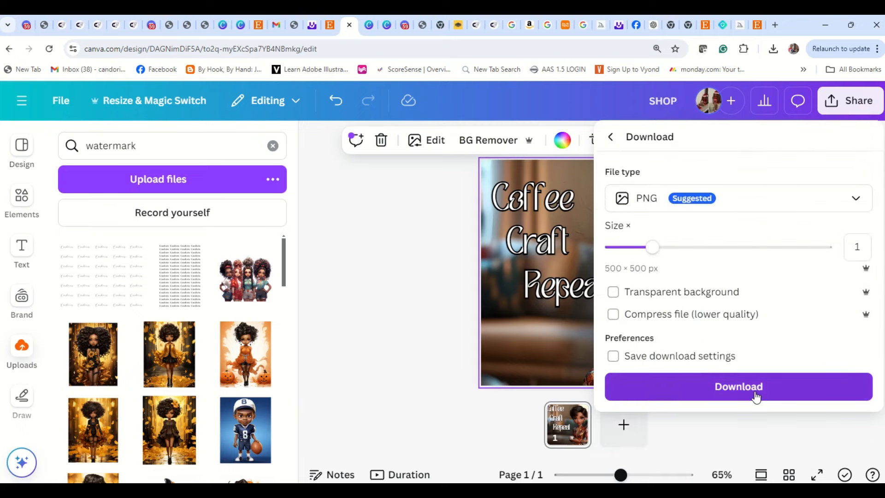
pyautogui.click(754, 398)
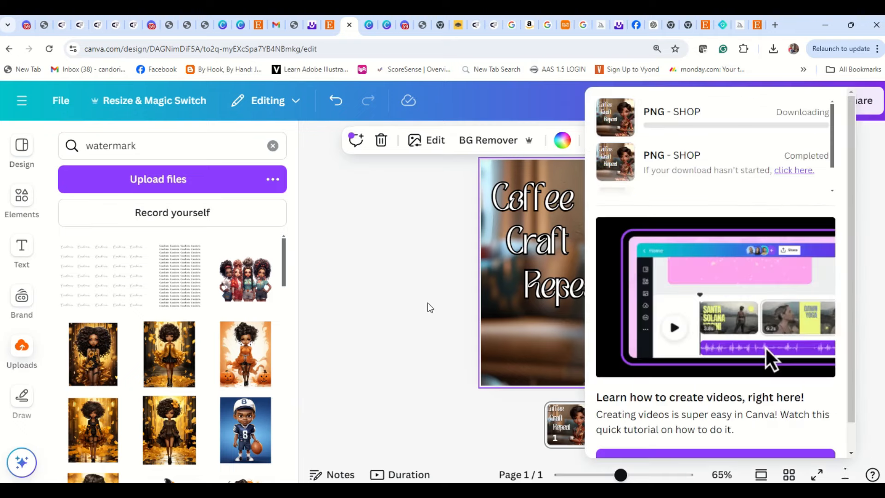
pyautogui.click(414, 311)
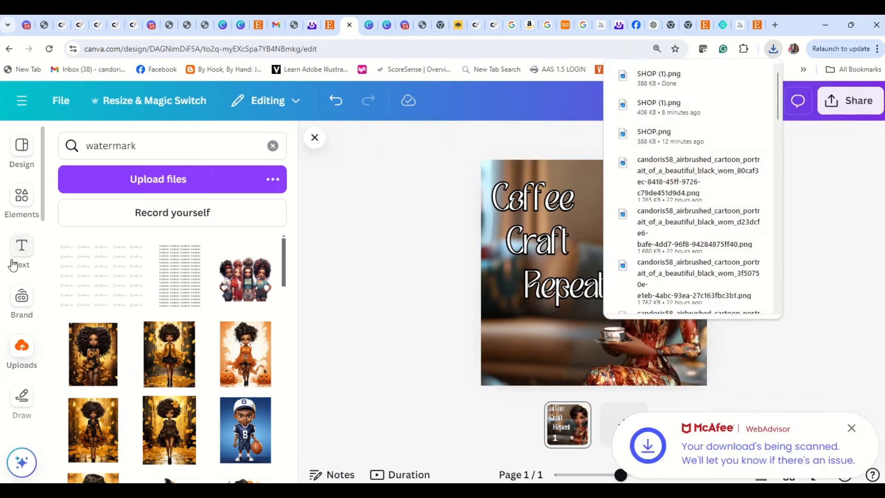
# - Add the cursive watermark from the uploads, enlarge it to cover the whole design, and preview it in full screen
pyautogui.click(72, 282)
pyautogui.moveTo(658, 278); pyautogui.dragTo(633, 232)
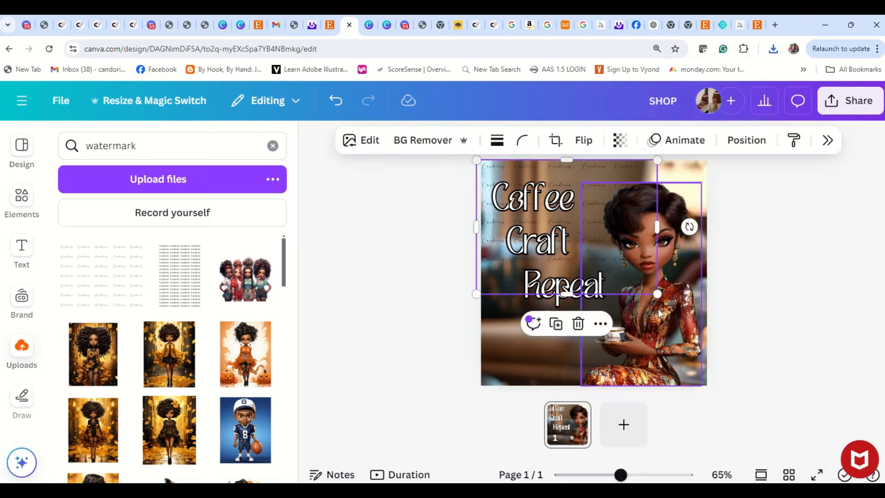
pyautogui.moveTo(661, 293); pyautogui.dragTo(747, 457)
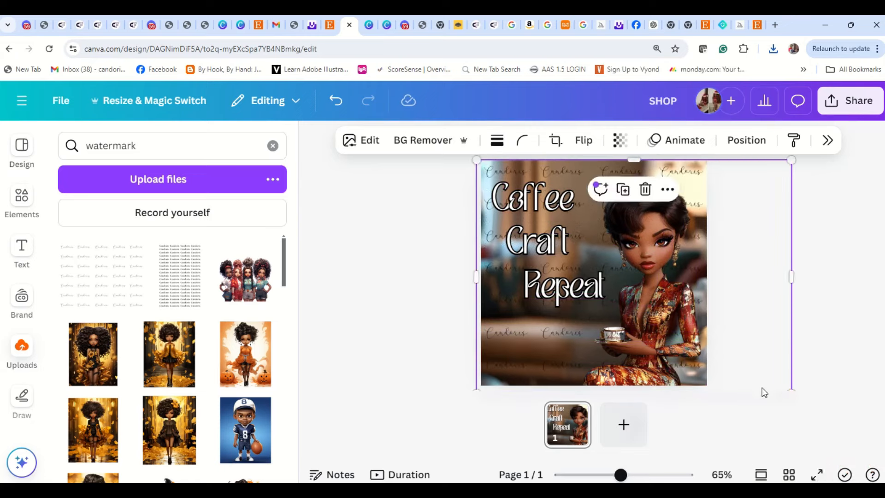
pyautogui.click(371, 303)
pyautogui.click(816, 475)
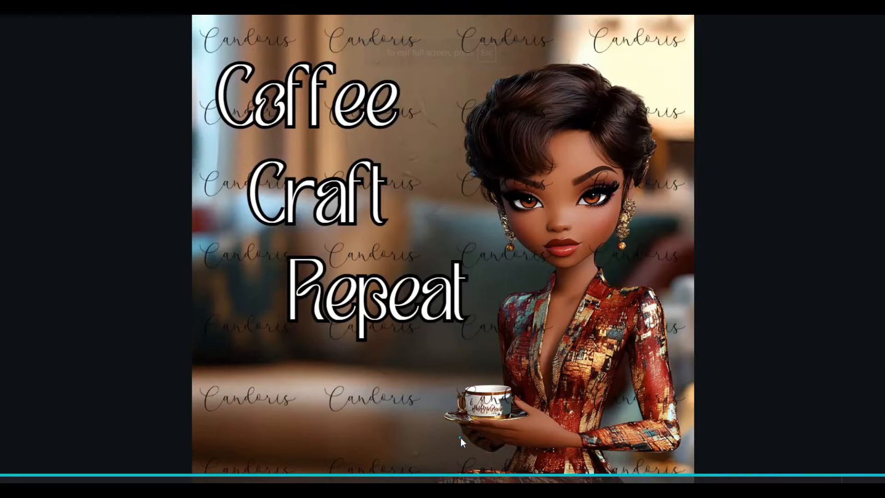
pyautogui.press('Escape')
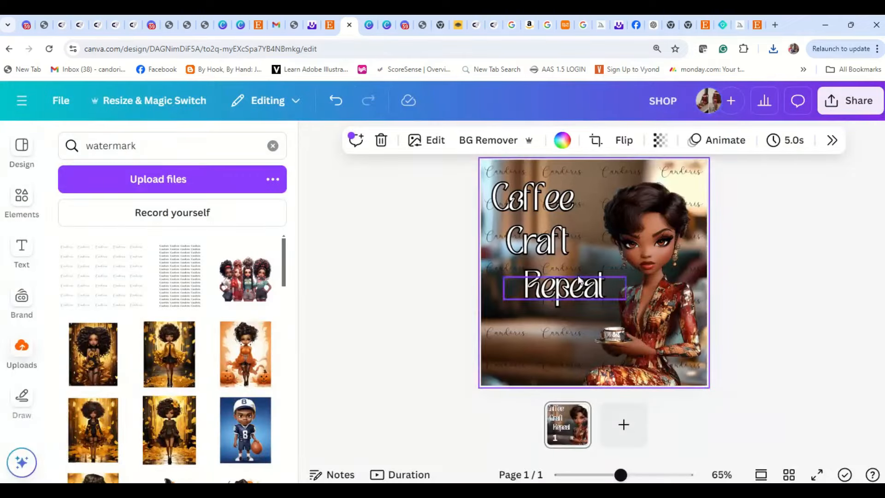
pyautogui.click(424, 275)
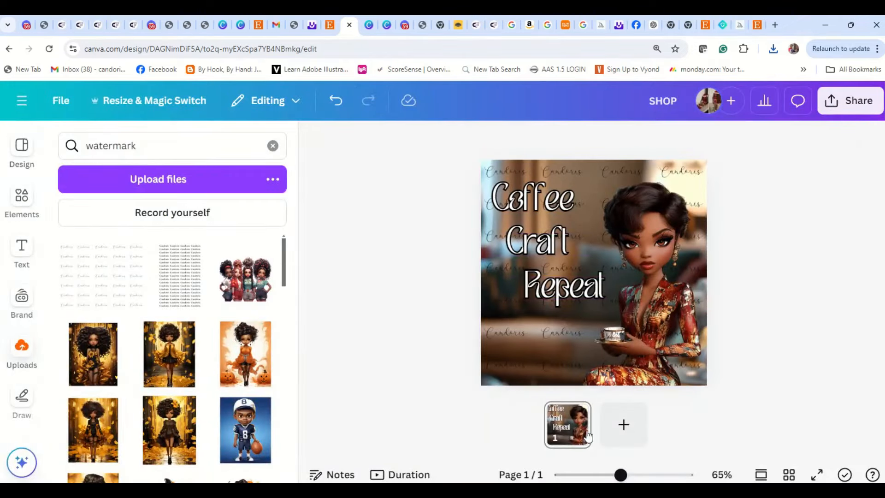
# - Add a second page and place the uploaded portrait of the woman holding the coffee cup on it
pyautogui.click(623, 424)
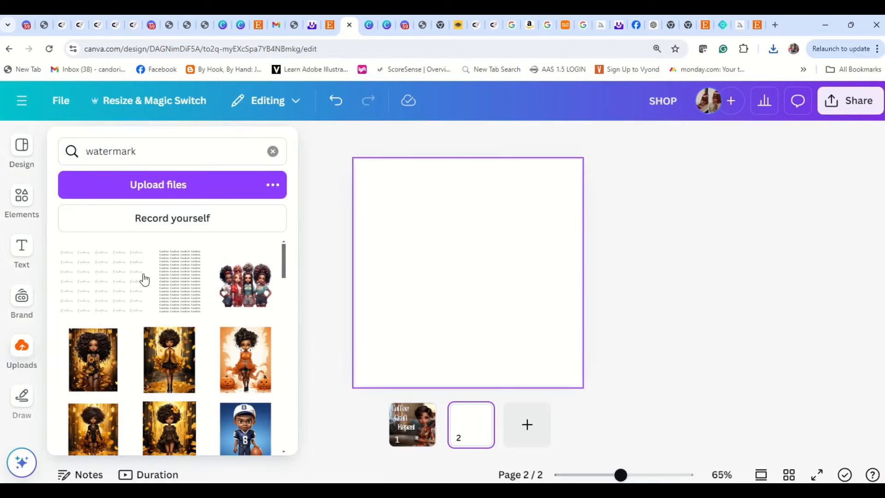
pyautogui.click(22, 395)
pyautogui.click(276, 359)
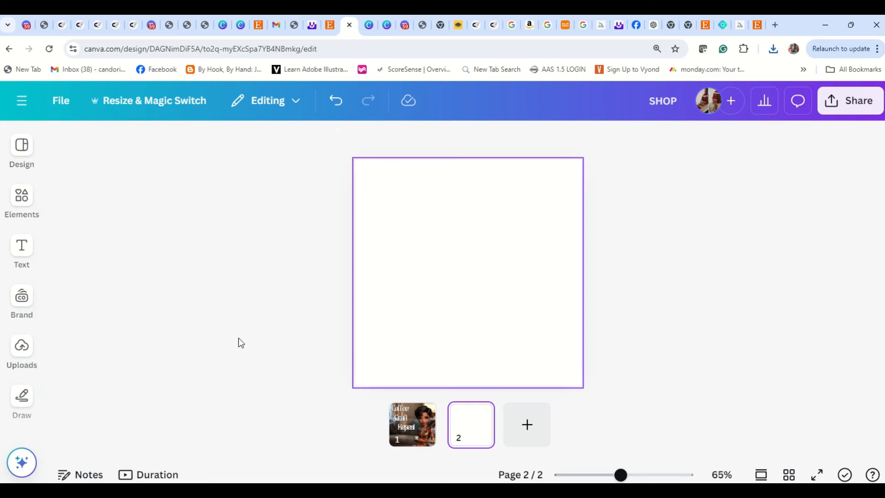
pyautogui.click(21, 364)
pyautogui.scroll(-1, 173, 345)
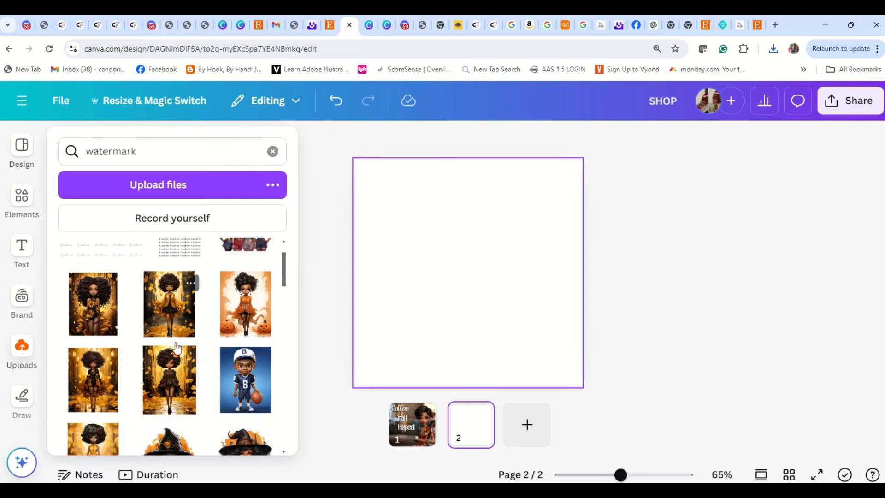
pyautogui.scroll(1, 174, 344)
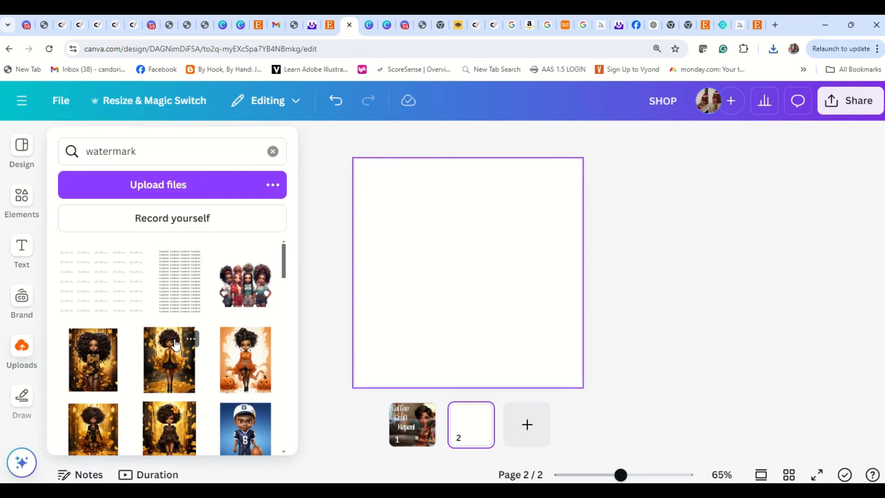
pyautogui.click(273, 151)
pyautogui.scroll(-2, 150, 382)
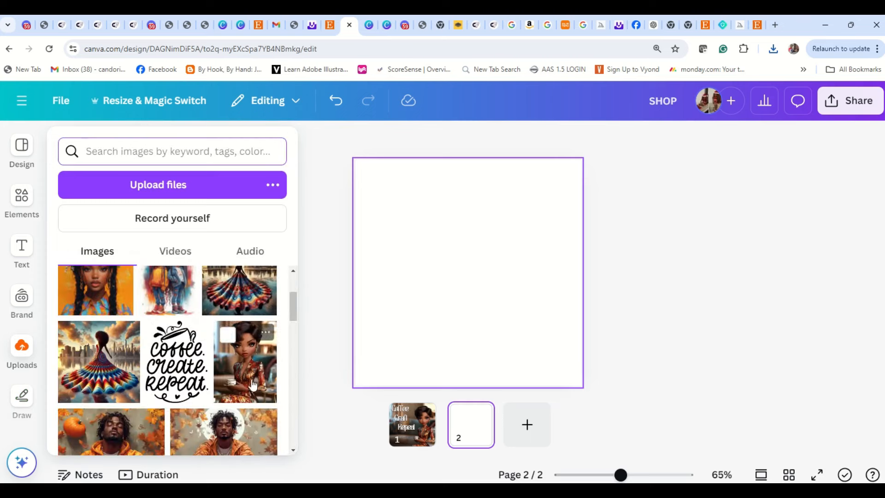
pyautogui.click(244, 364)
pyautogui.click(487, 307)
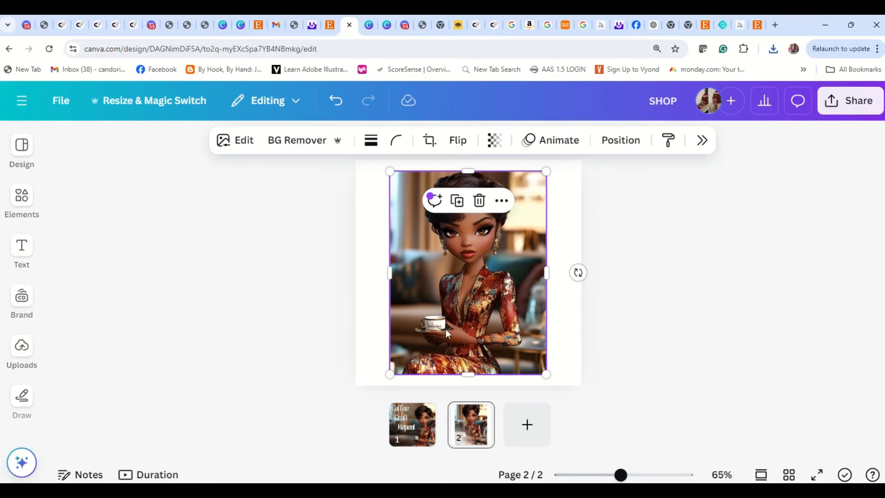
# - Preview the portrait page in full screen and switch to the matching upscaled image in Midjourney
pyautogui.click(816, 474)
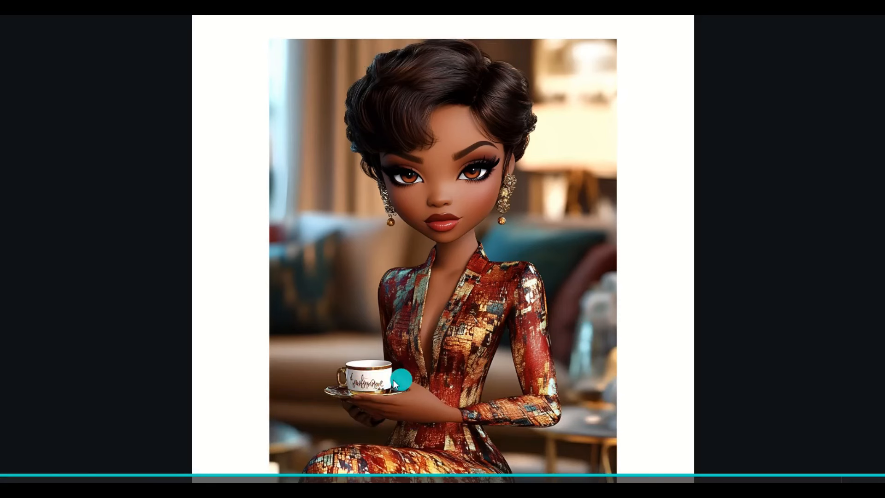
pyautogui.press('Escape')
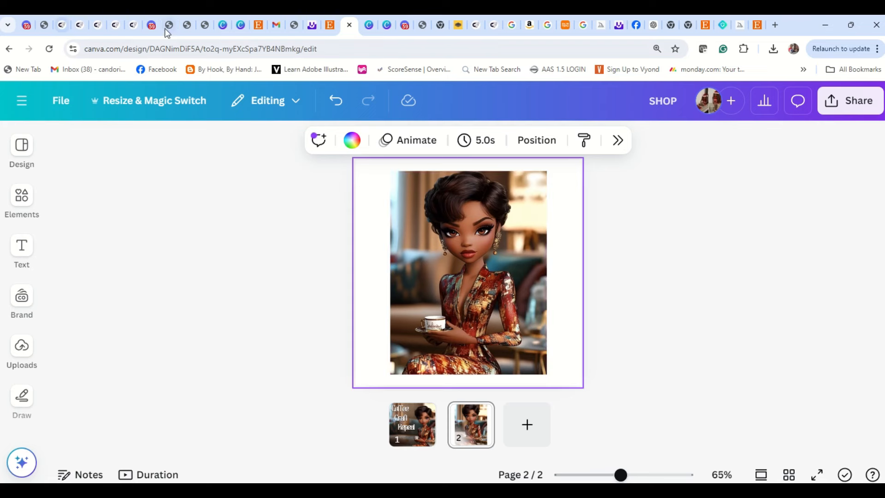
pyautogui.click(151, 24)
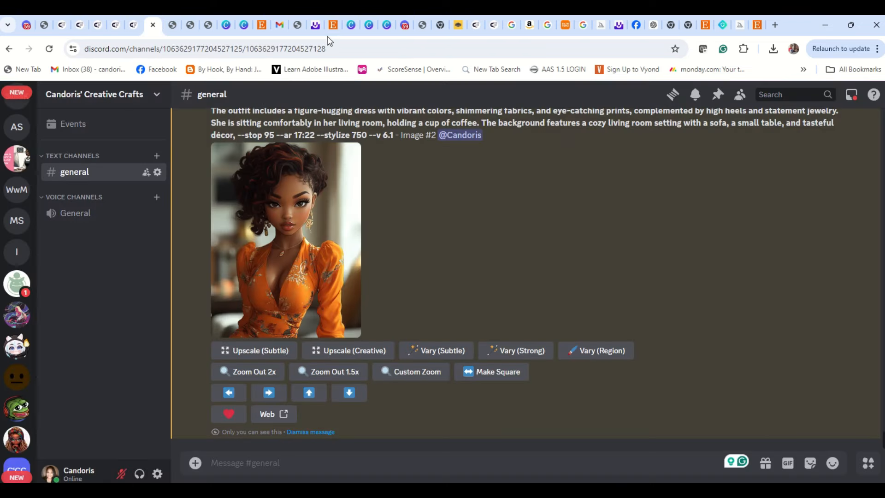
pyautogui.click(738, 26)
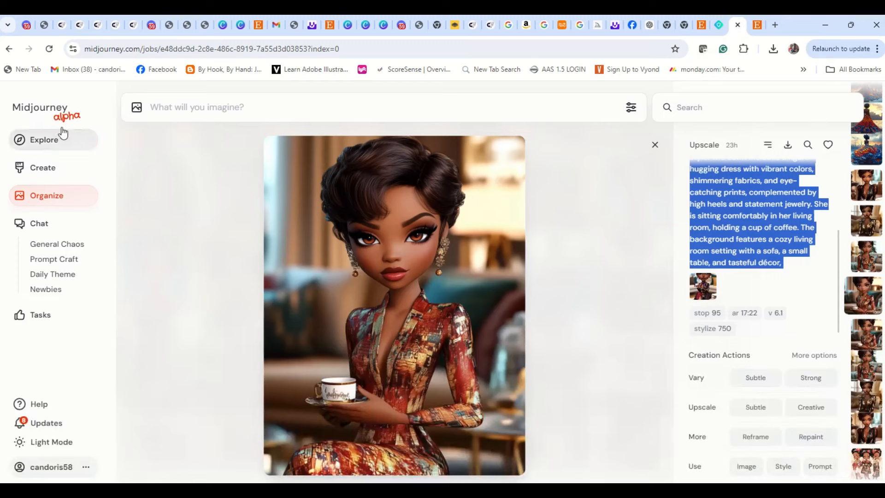
pyautogui.click(213, 108)
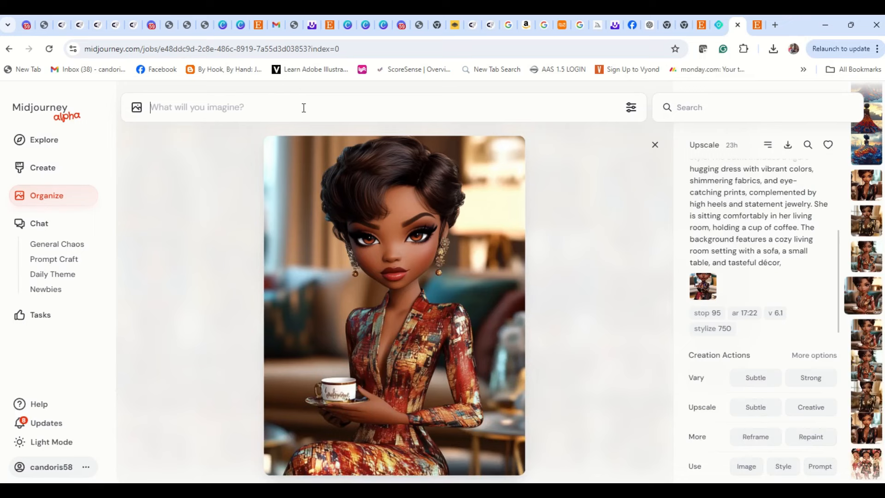
pyautogui.write('Coffee Craft Repeat Diva Black Woman PNG - Cute Black Diva - Nubian Melanin Queen - Craft Love PNG')
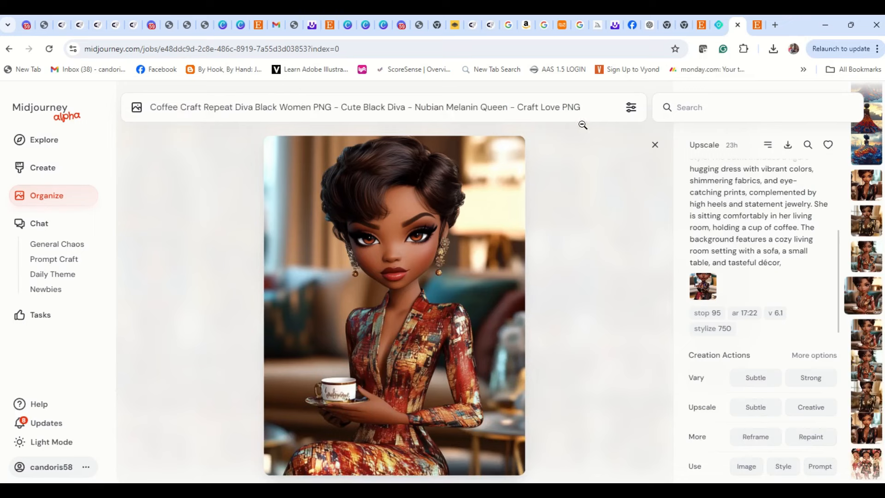
pyautogui.moveTo(593, 107); pyautogui.dragTo(54, 99)
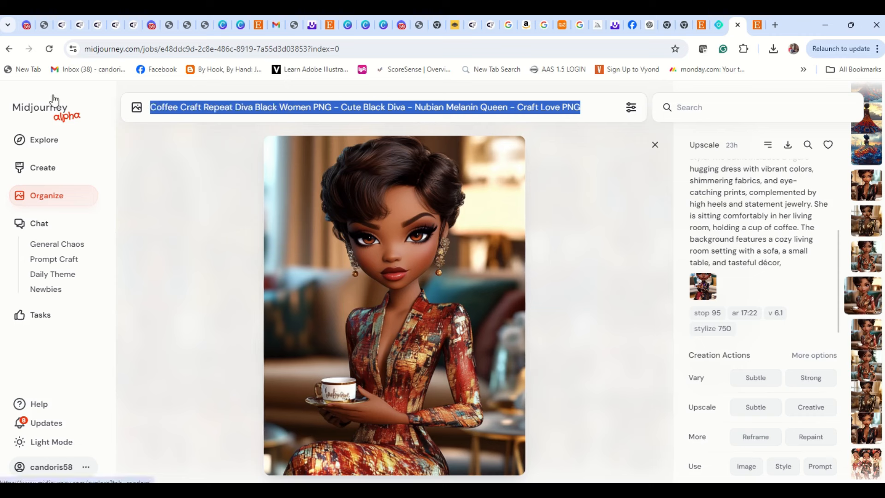
pyautogui.press('BackSpace')
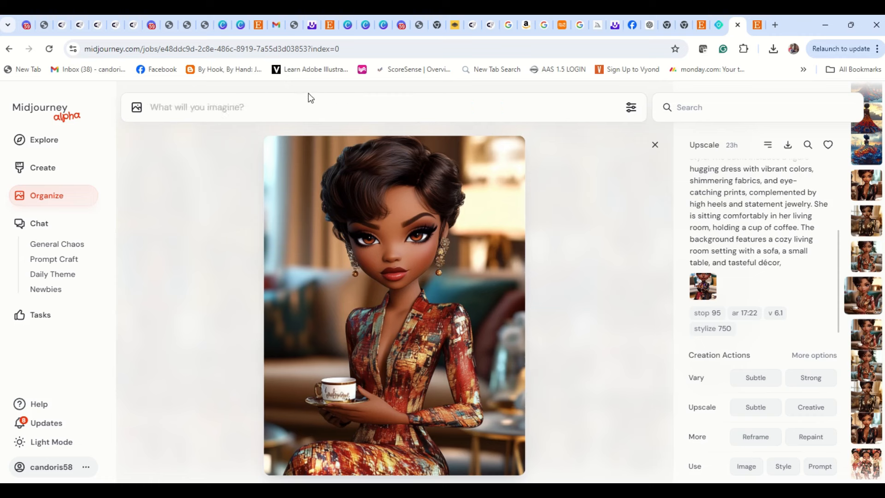
# - Copy the prompt of the upscaled coffee-cup portrait and submit it unchanged as a new image generation
pyautogui.click(767, 145)
pyautogui.moveTo(719, 169)
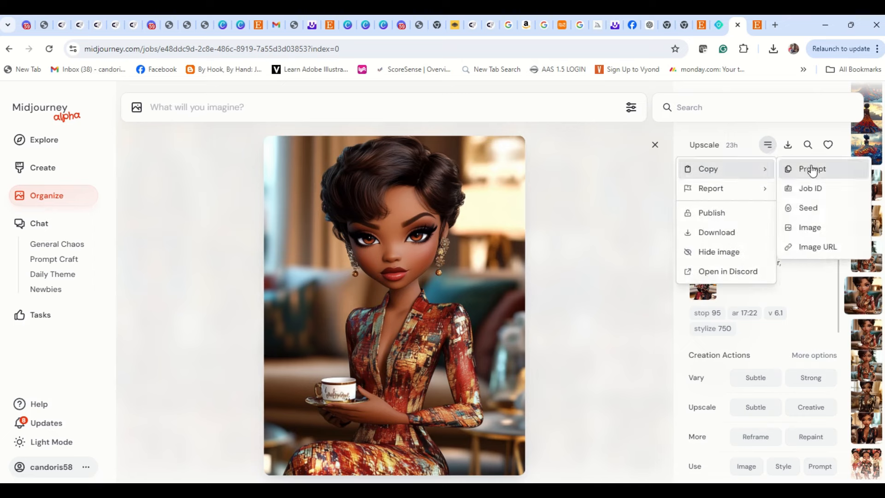
pyautogui.click(801, 169)
pyautogui.click(322, 103)
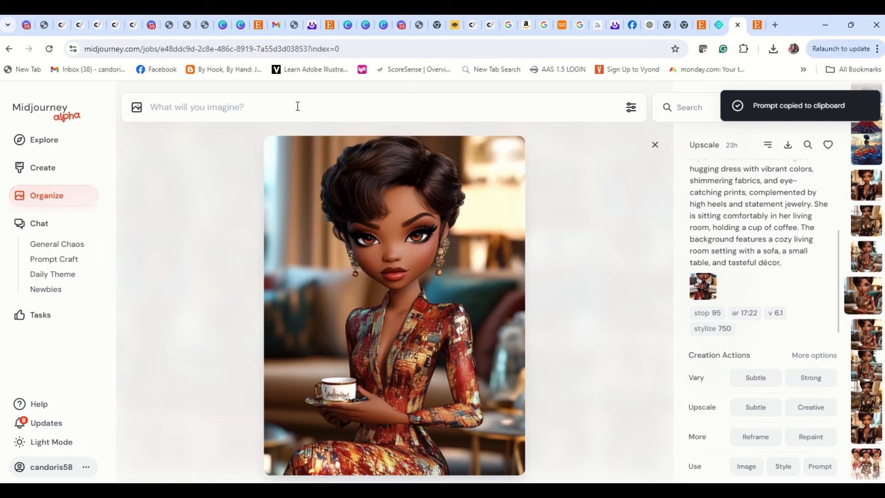
pyautogui.hotkey('ctrl', 'v')
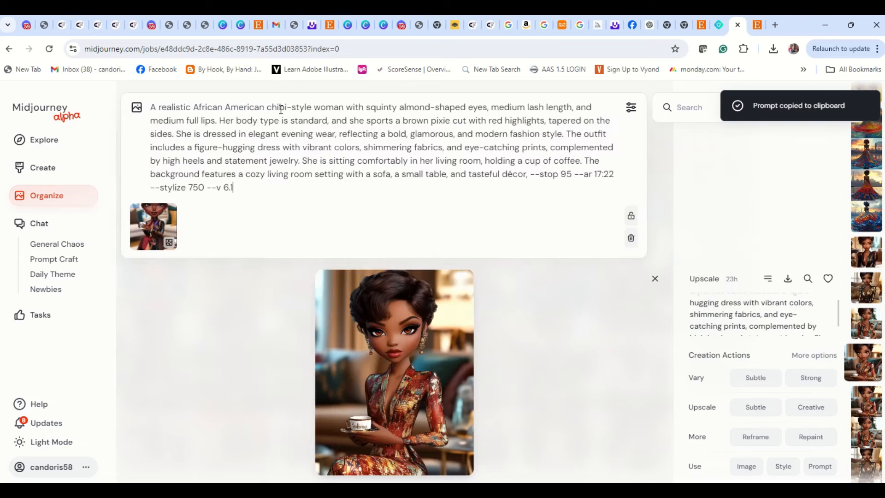
pyautogui.press('Return')
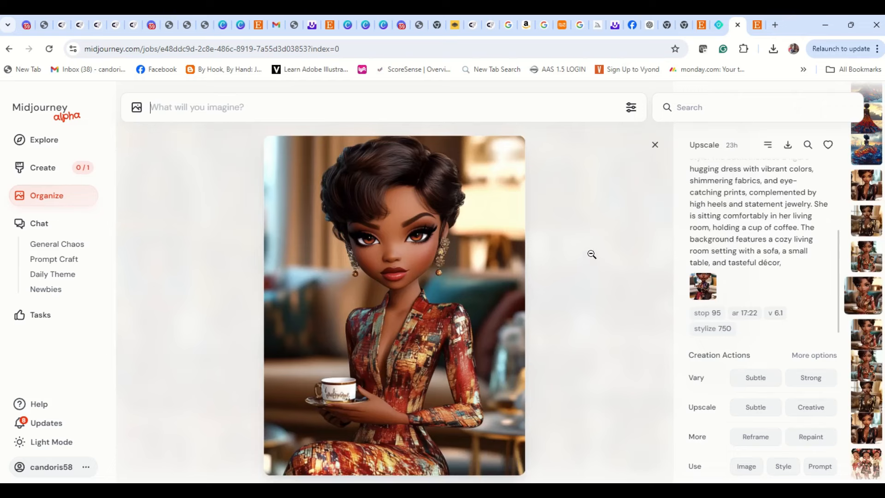
pyautogui.scroll(2, 626, 256)
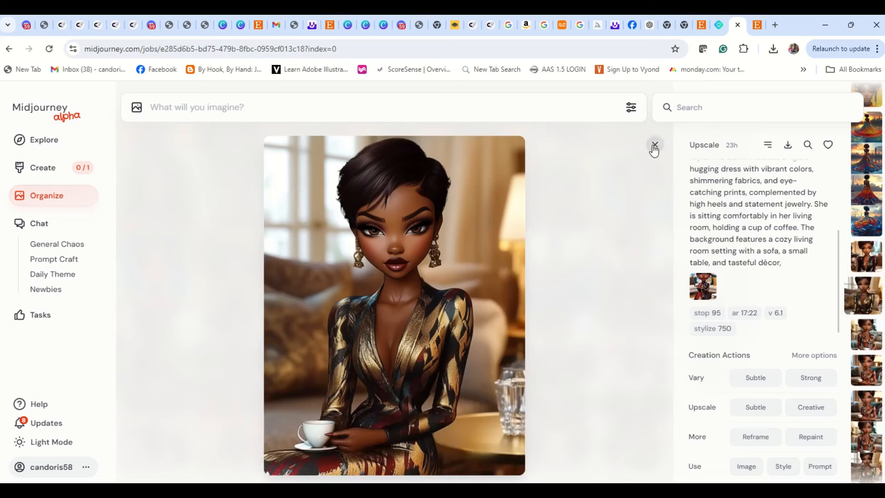
# - Close the upscaled portrait, switch to the general channel in Discord, and submit an /imagine generation with the prompt "cat on a skateboard"
pyautogui.click(654, 145)
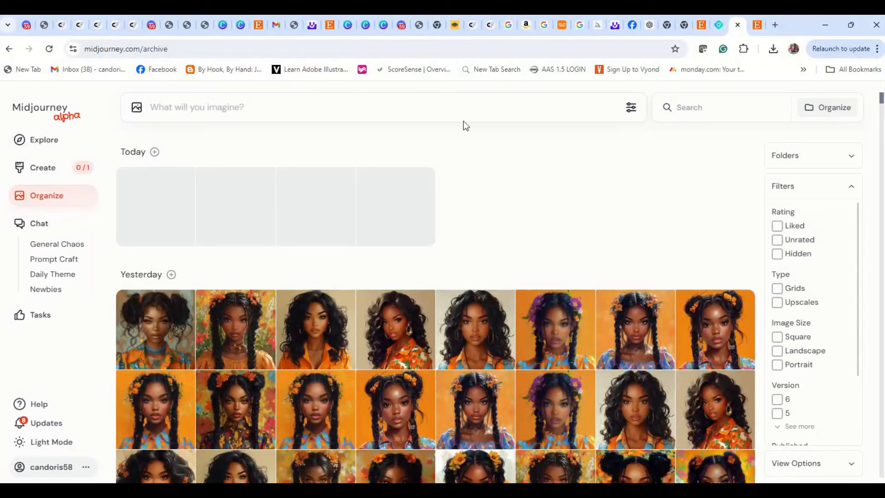
pyautogui.click(151, 24)
pyautogui.click(245, 461)
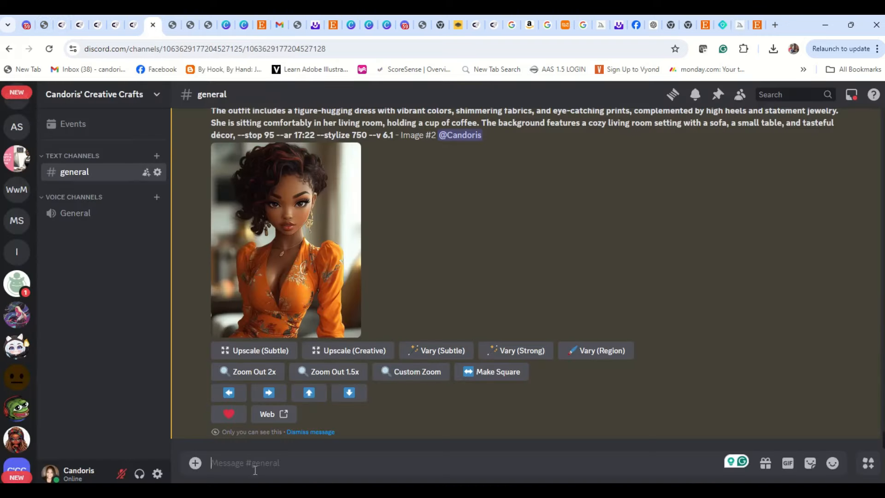
pyautogui.write('/im')
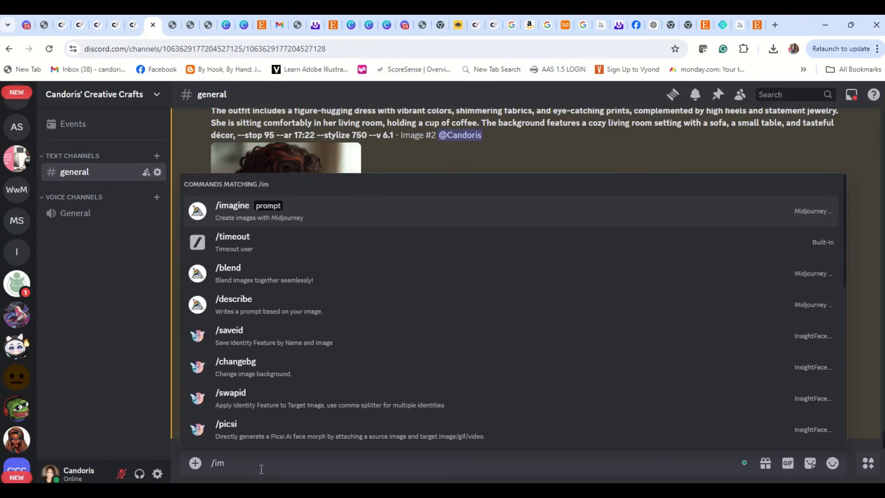
pyautogui.click(311, 221)
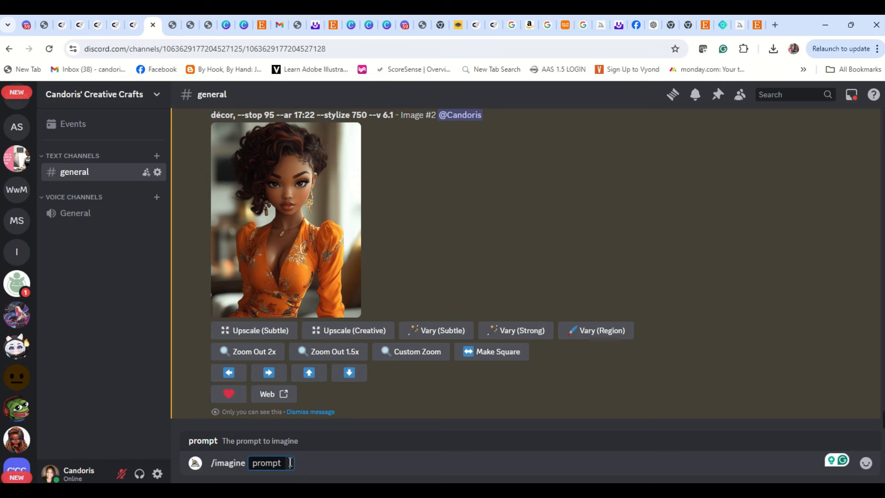
pyautogui.write('cat')
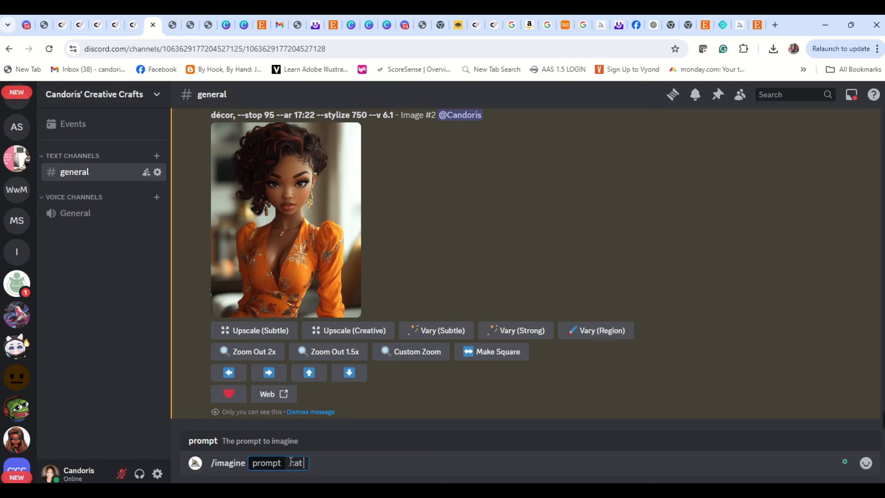
pyautogui.write(' on a skat')
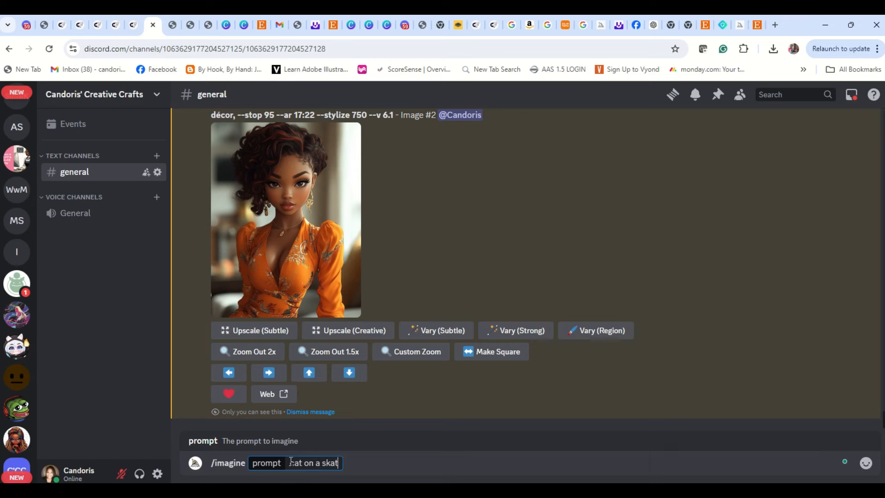
pyautogui.write('eboard')
pyautogui.press('Return')
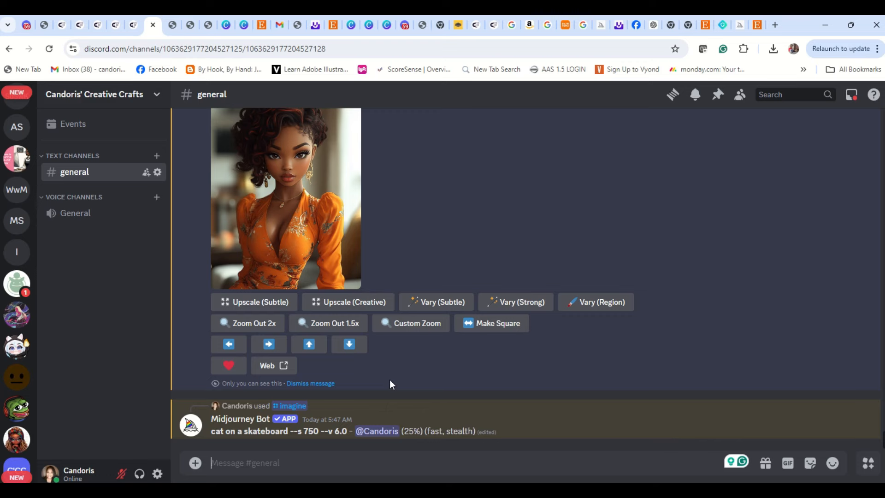
# - Switch back to the Midjourney archive and view each of the four newly generated coffee-cup portraits from today in turn
pyautogui.click(739, 24)
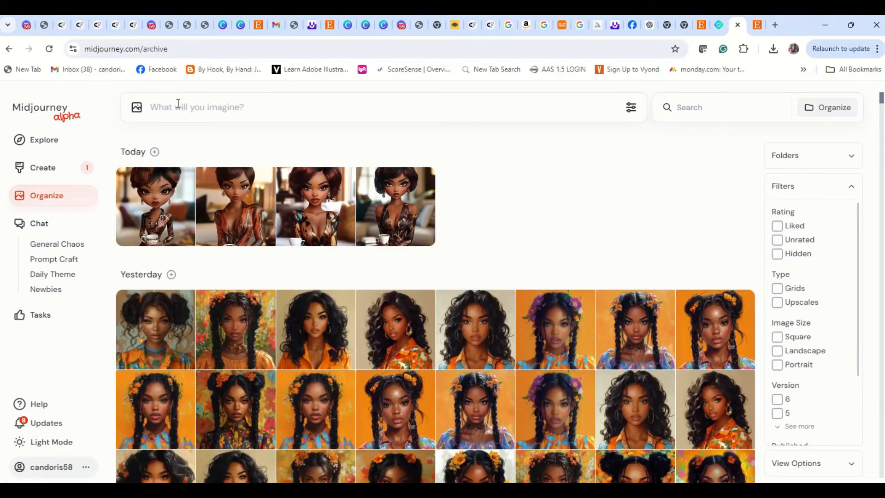
pyautogui.click(159, 195)
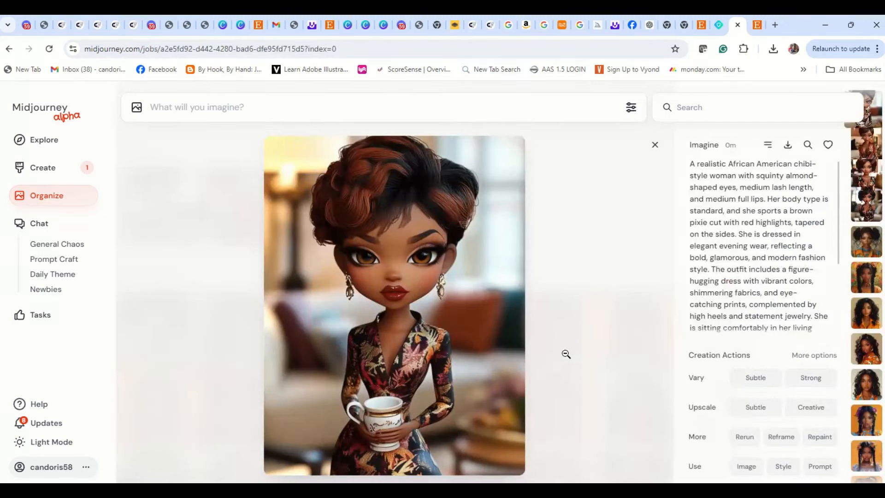
pyautogui.press('Right')
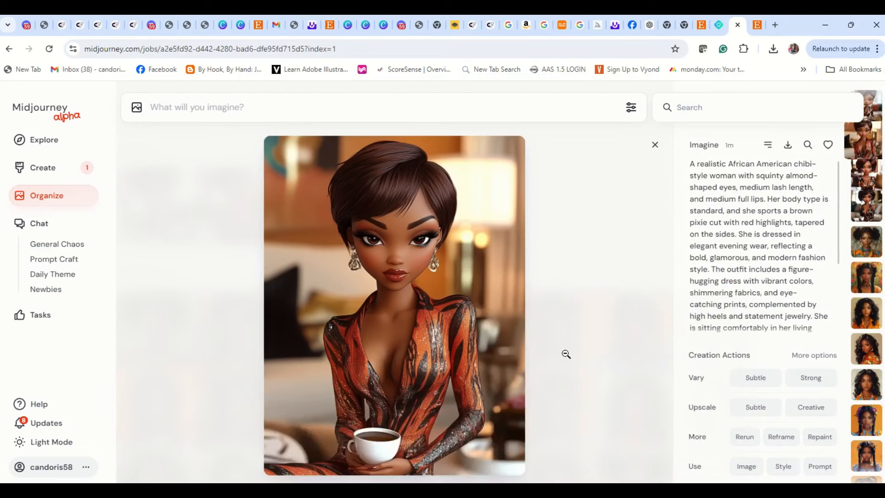
pyautogui.press('Right')
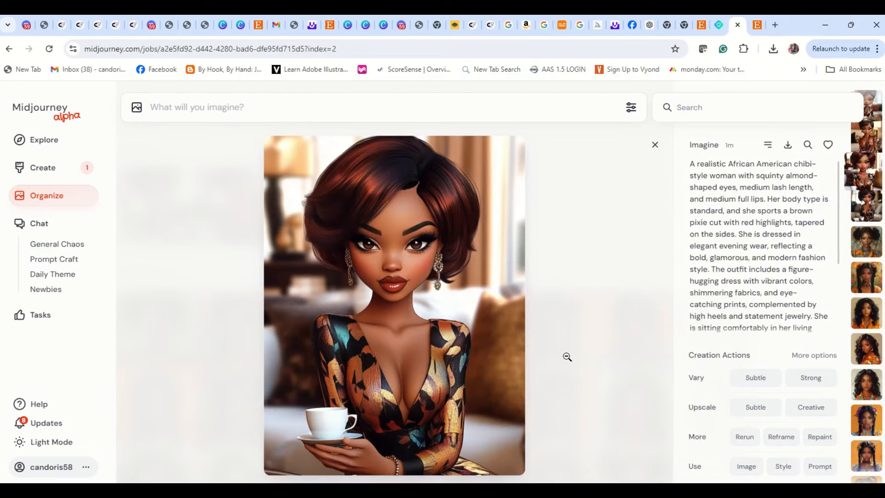
pyautogui.press('Right')
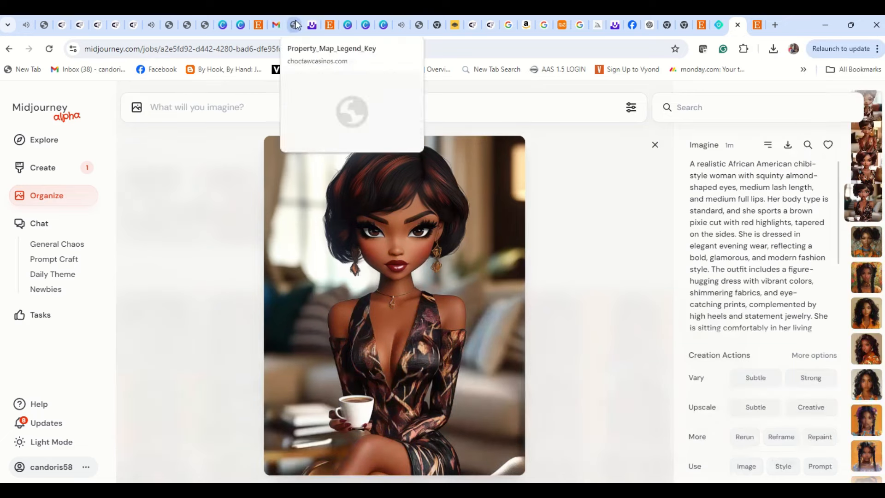
# - Open Discord's cat-on-a-skateboard image grid in a separate browser page, and switch to the Canva design "Etsy Icons 500 x 500"
pyautogui.click(153, 25)
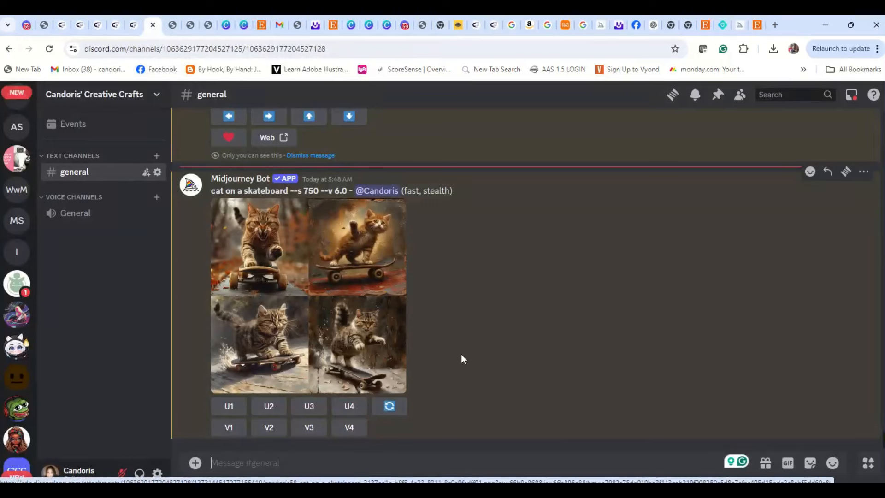
pyautogui.click(245, 244)
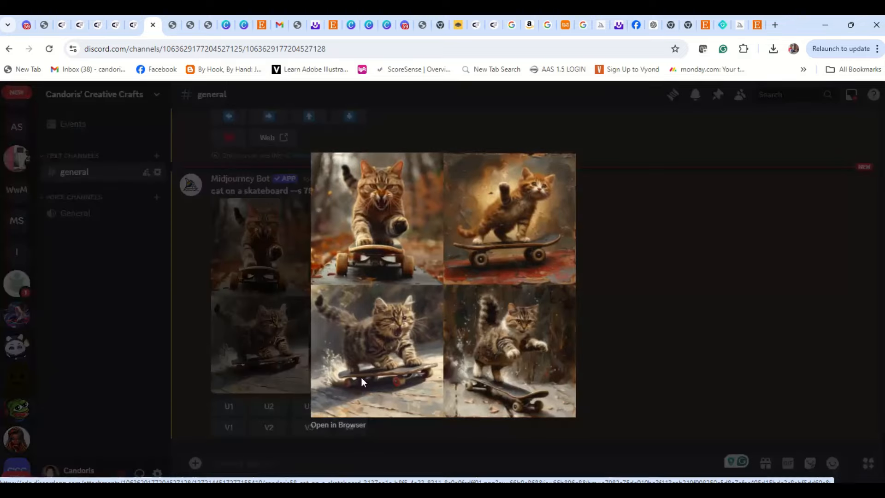
pyautogui.click(356, 424)
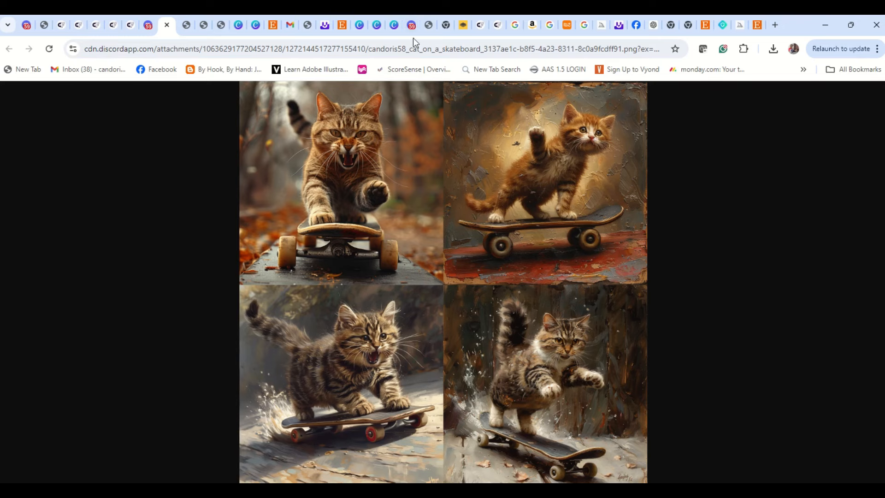
pyautogui.click(391, 24)
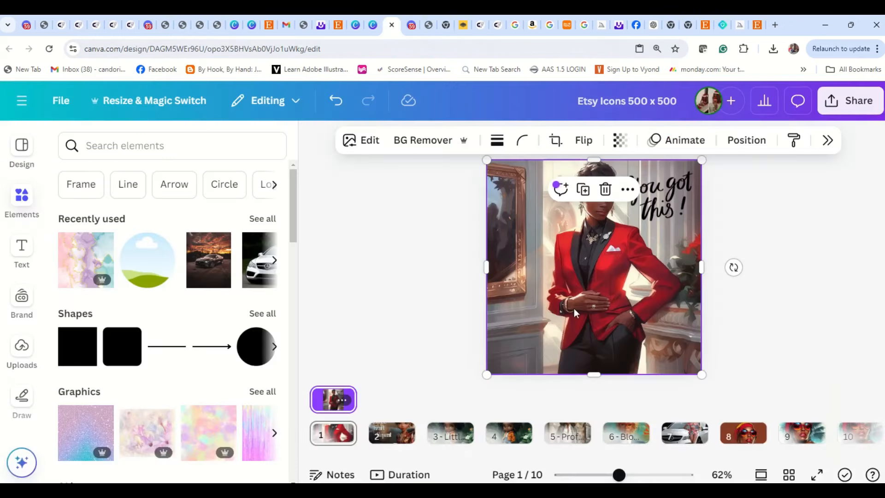